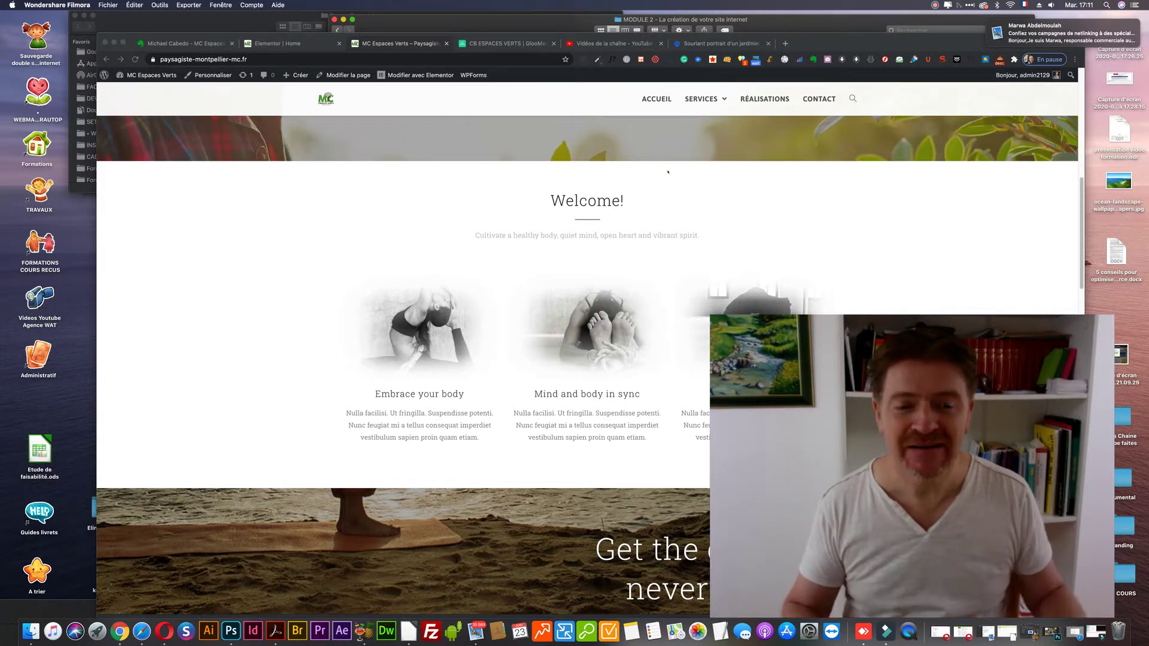
- Bring up the Elementor home page editor and browse its six-card services grid, then return to the gardener photo
{"action": "left_click_drag", "start_coordinate": [779, 36], "coordinate": [722, 18]}
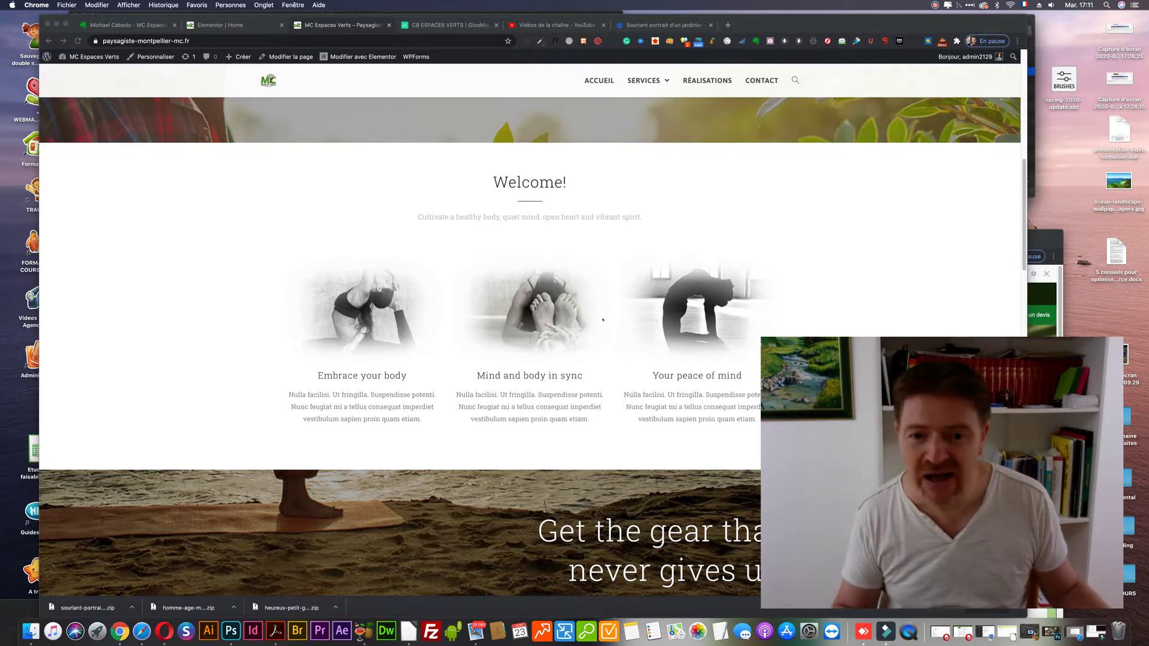
{"action": "left_click", "coordinate": [244, 25]}
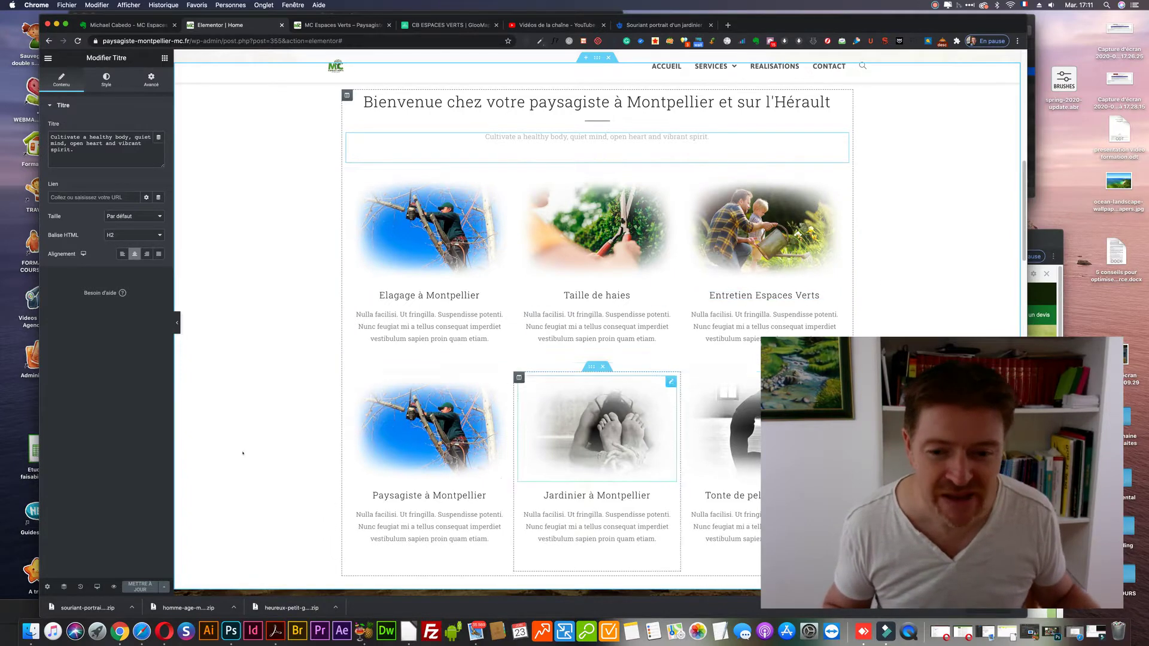
{"action": "scroll", "coordinate": [216, 396], "scroll_direction": "down", "scroll_amount": 2}
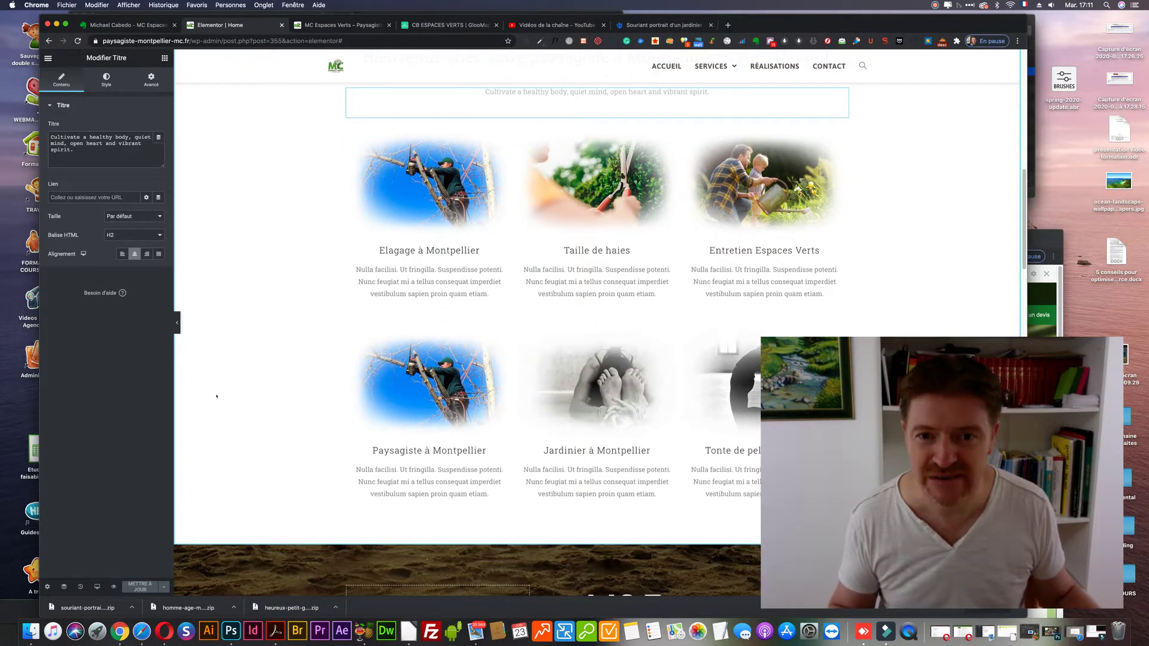
{"action": "scroll", "coordinate": [216, 396], "scroll_direction": "up", "scroll_amount": 2}
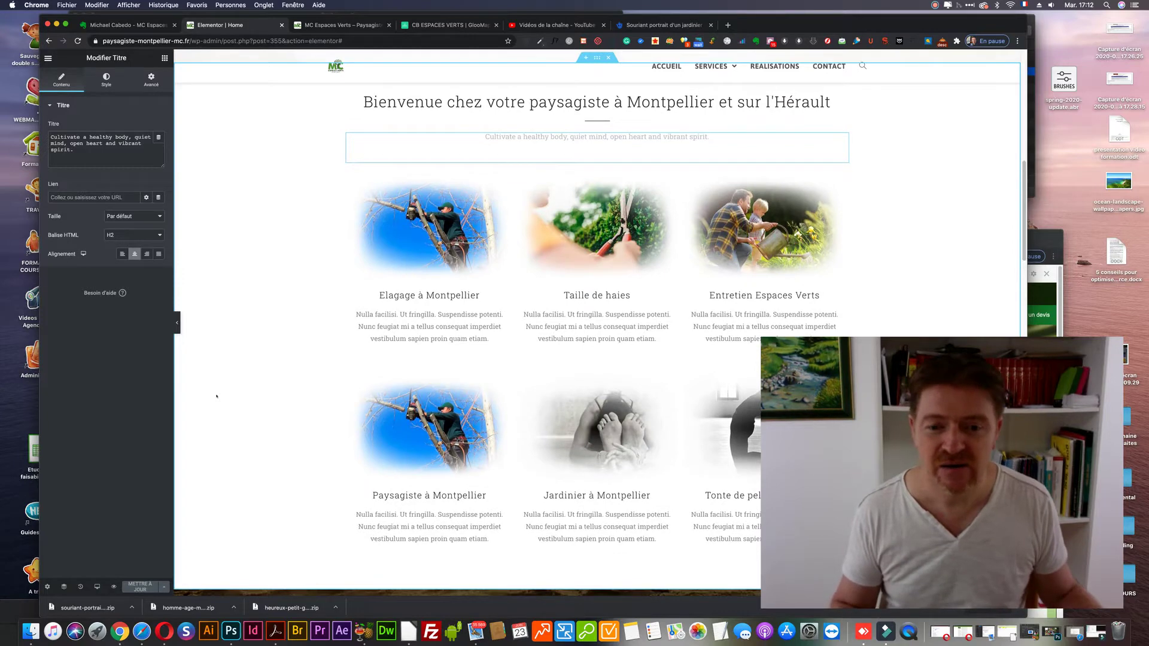
{"action": "scroll", "coordinate": [216, 395], "scroll_direction": "down", "scroll_amount": 1}
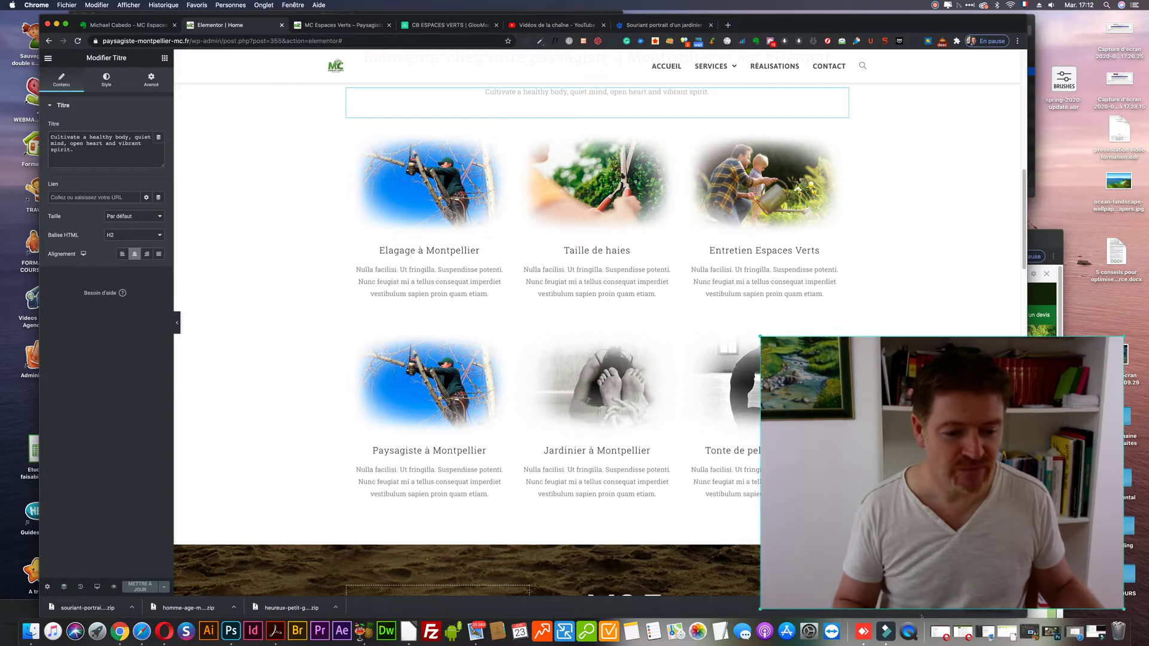
{"action": "left_click", "coordinate": [1052, 632]}
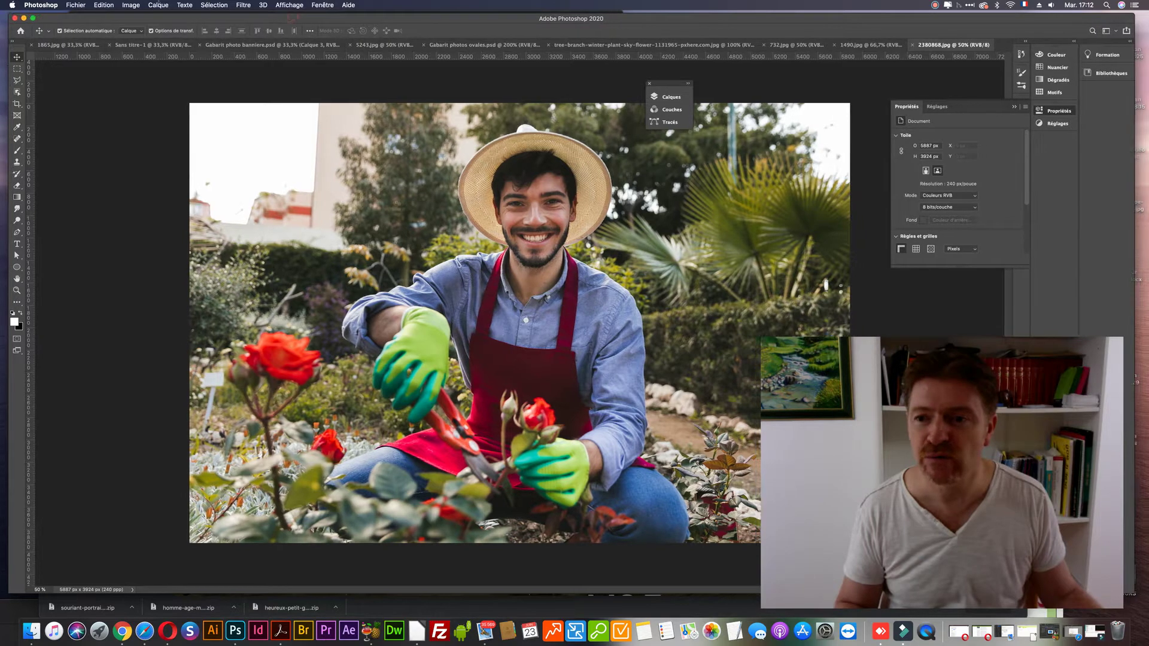
- Check the gardener photo's Image > Mode and adjustment menus, then bring up Levels with Cmd+L
{"action": "left_click", "coordinate": [130, 5]}
{"action": "mouse_move", "coordinate": [192, 15]}
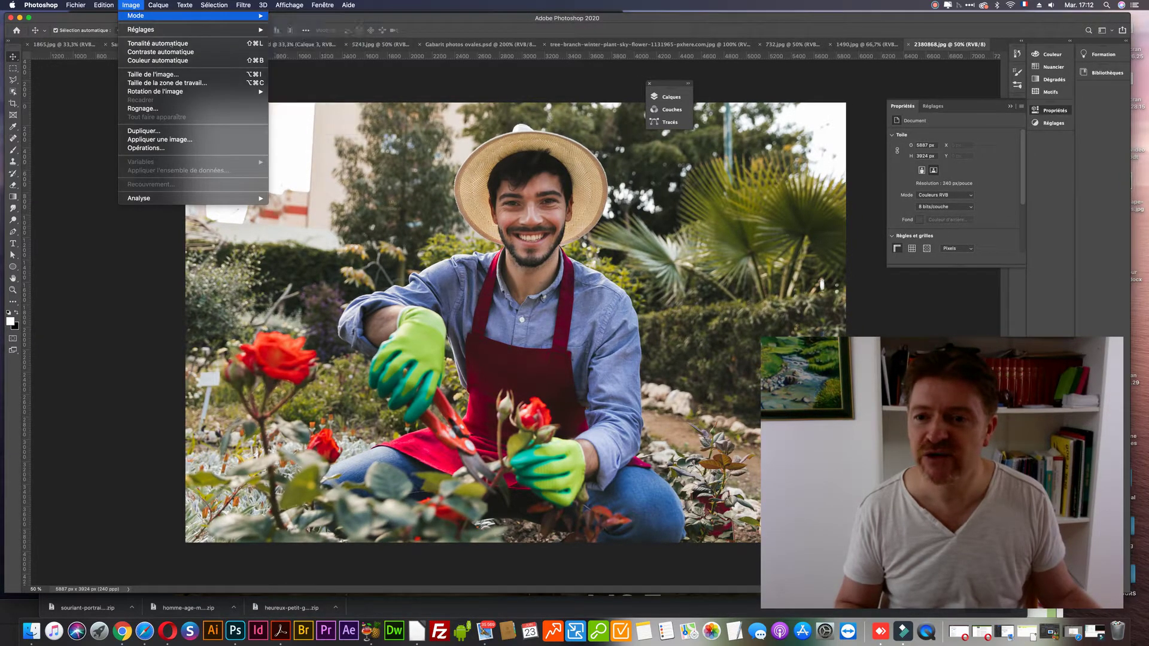
{"action": "key", "text": "Escape"}
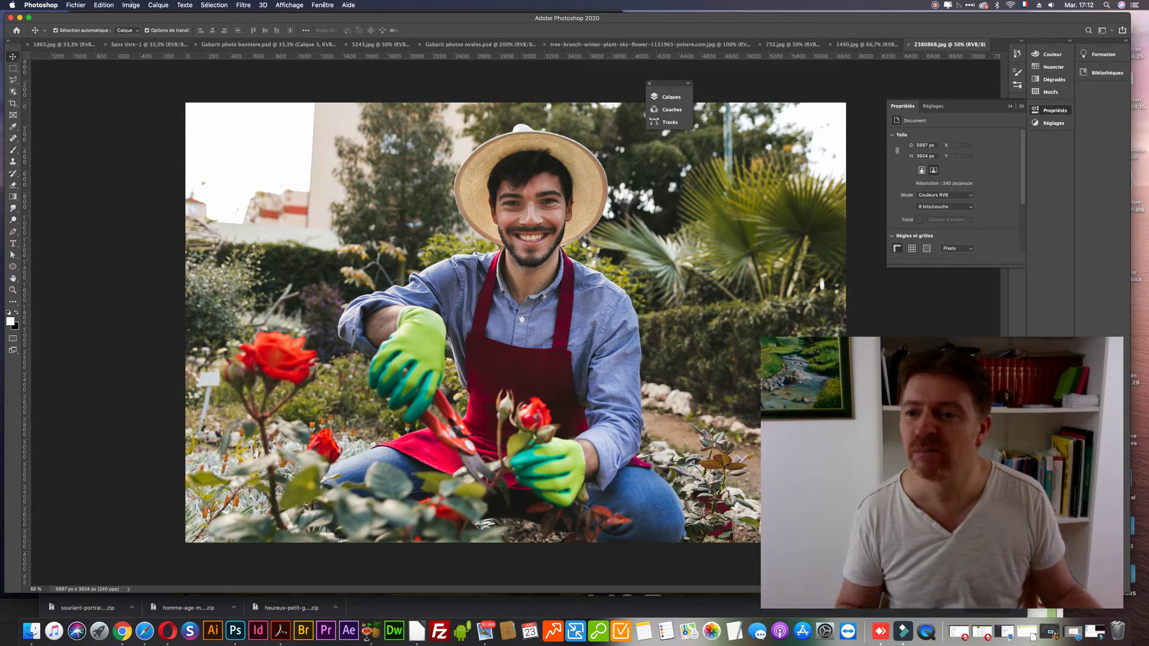
{"action": "left_click", "coordinate": [131, 5]}
{"action": "left_click", "coordinate": [156, 52]}
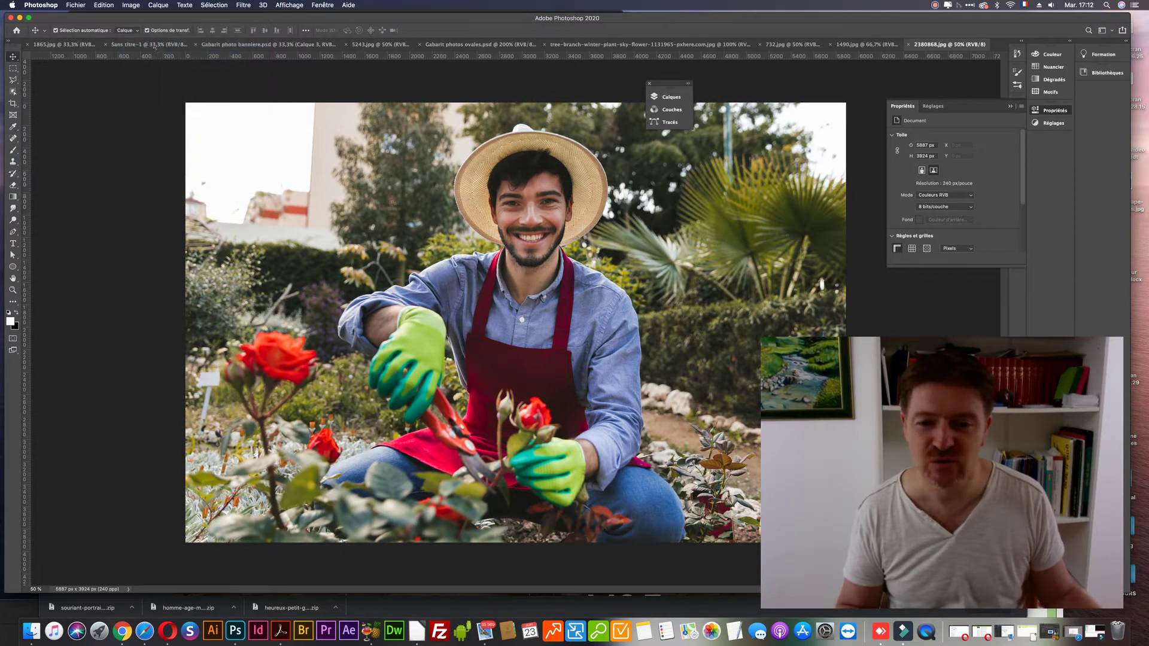
{"action": "left_click", "coordinate": [131, 5]}
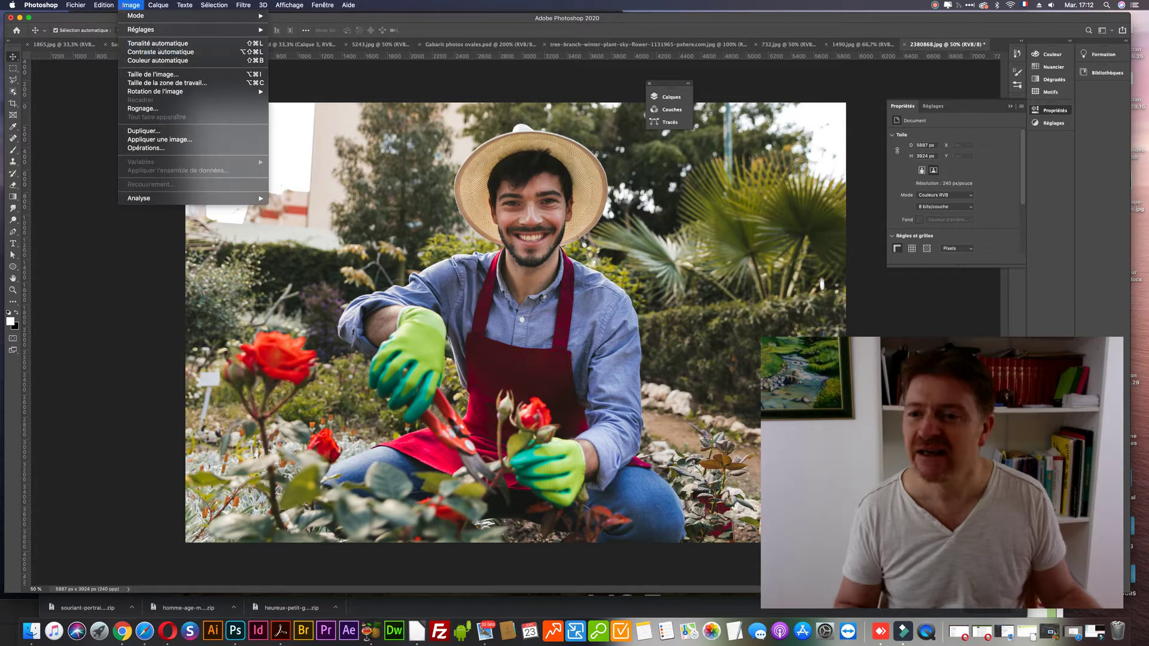
{"action": "left_click", "coordinate": [161, 59]}
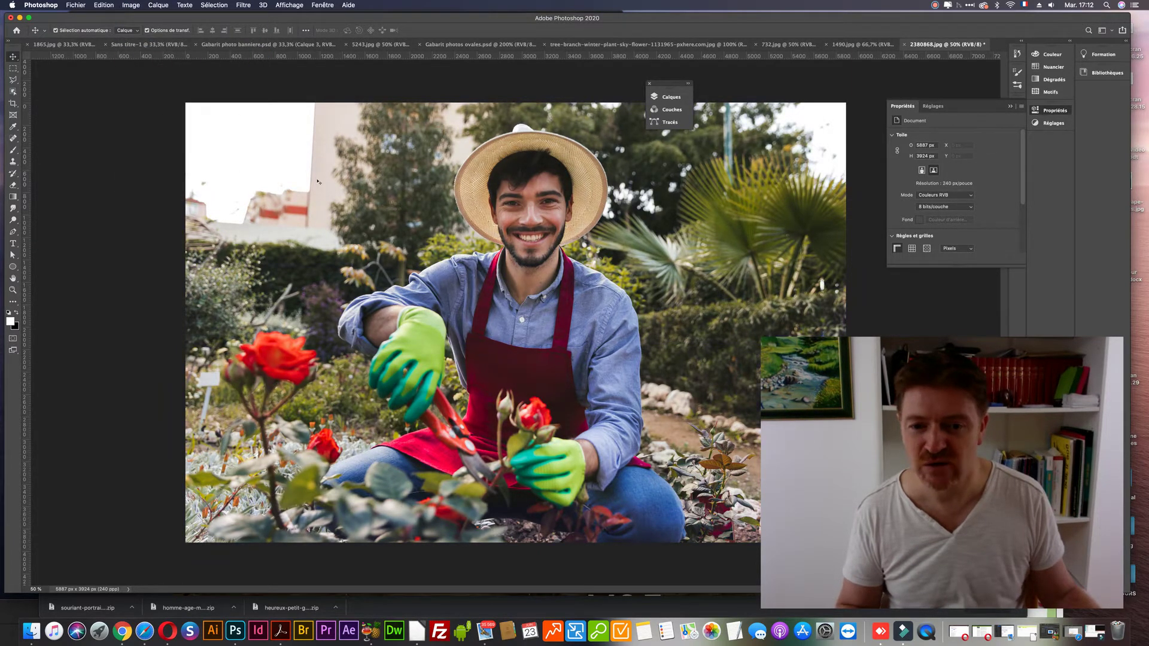
{"action": "key", "text": "super+l"}
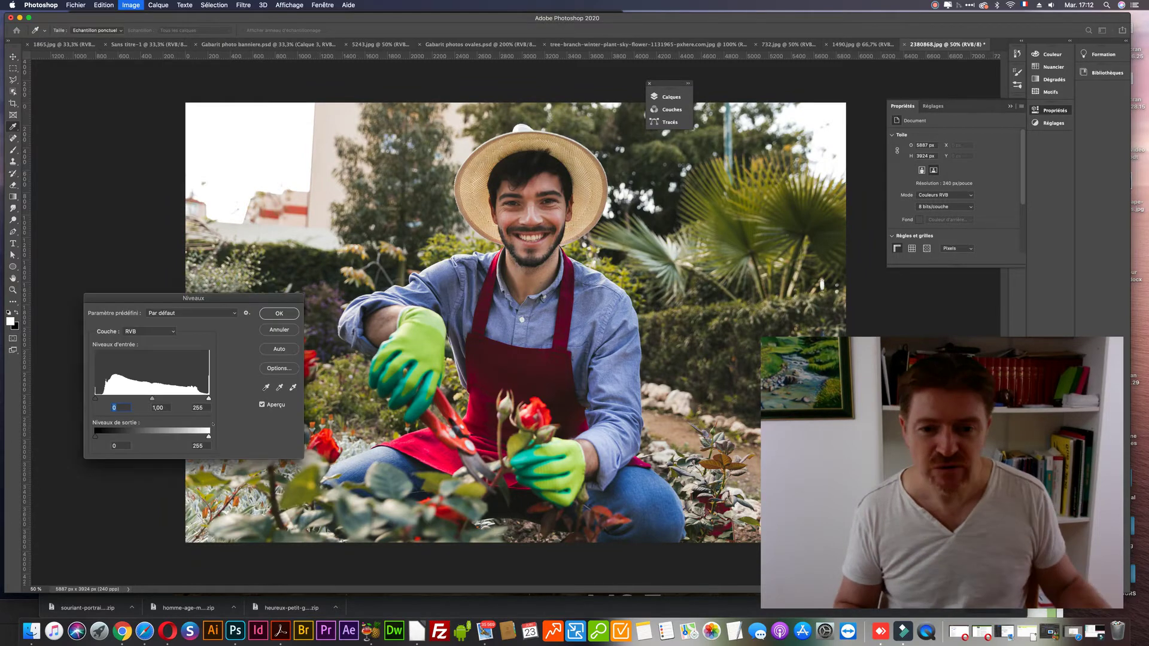
- Apply Levels with highlights at 223 and midtones at 0.9, then close 1490.jpg
{"action": "left_click_drag", "start_coordinate": [208, 398], "coordinate": [152, 398]}
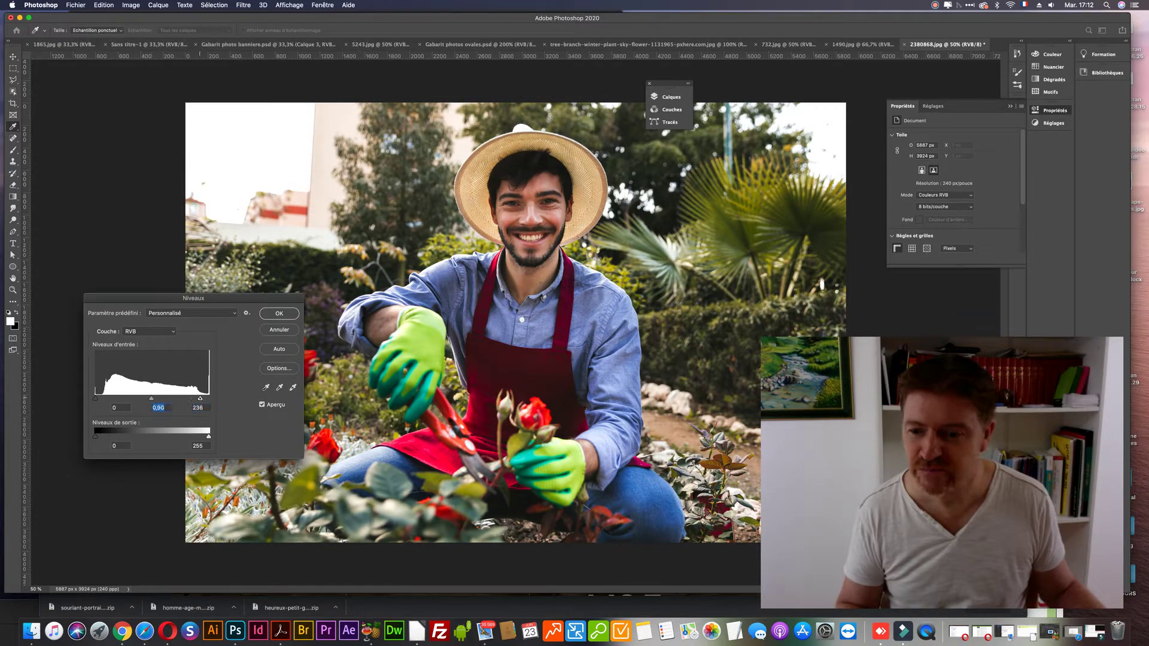
{"action": "left_click_drag", "start_coordinate": [200, 398], "coordinate": [194, 398]}
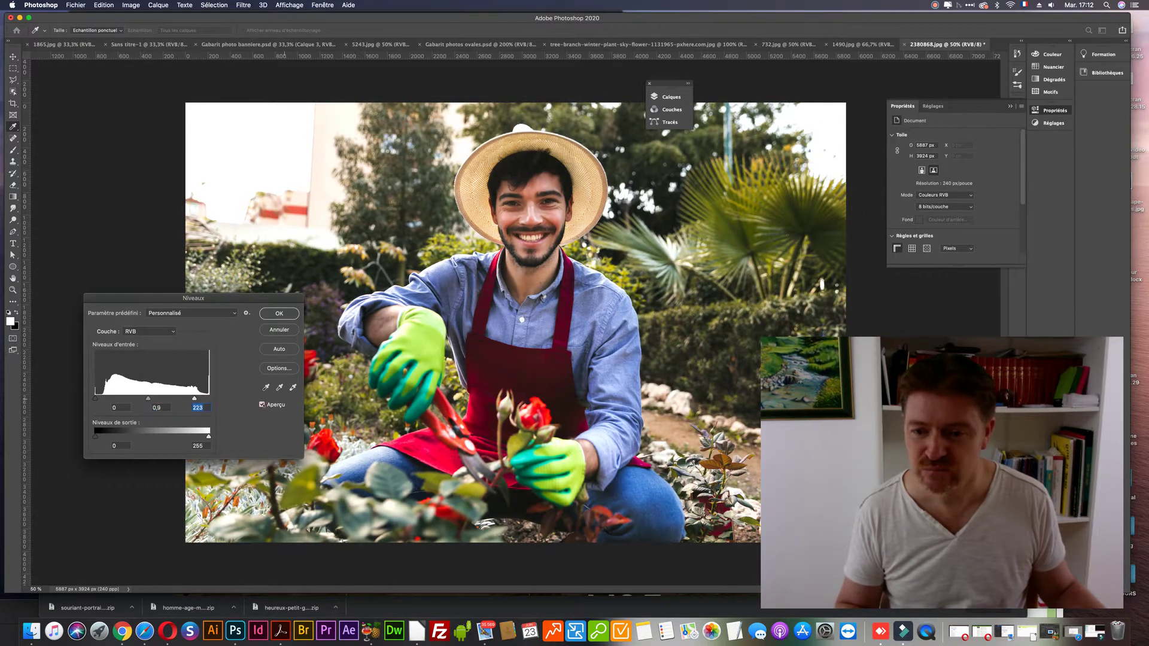
{"action": "left_click", "coordinate": [262, 405]}
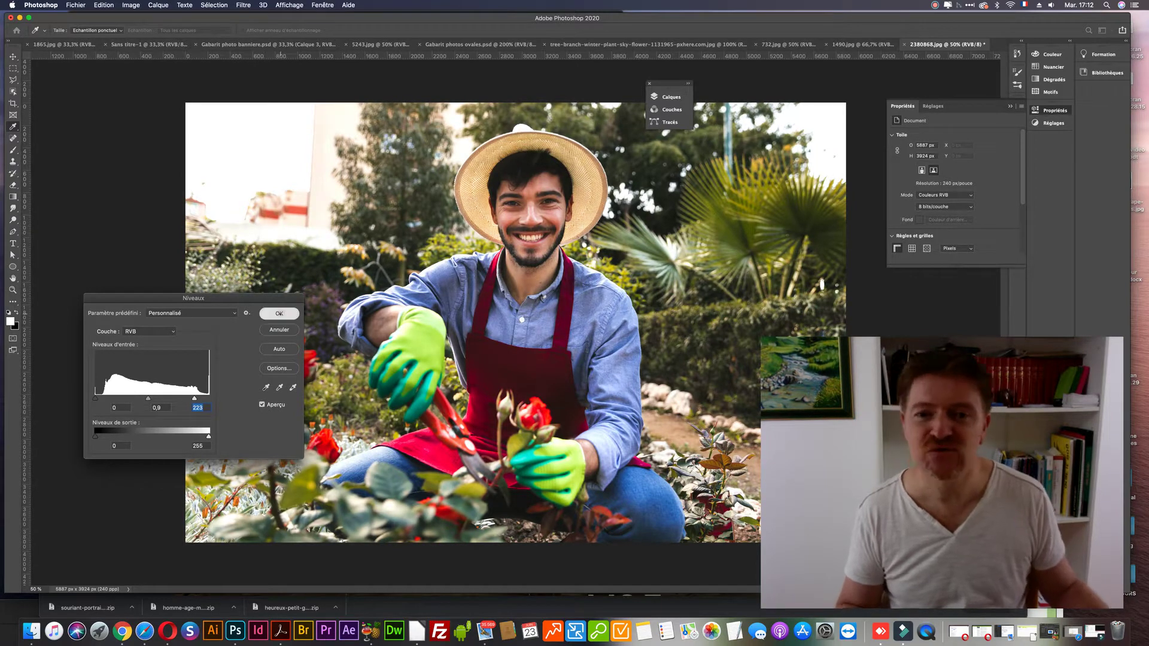
{"action": "key", "text": "Return"}
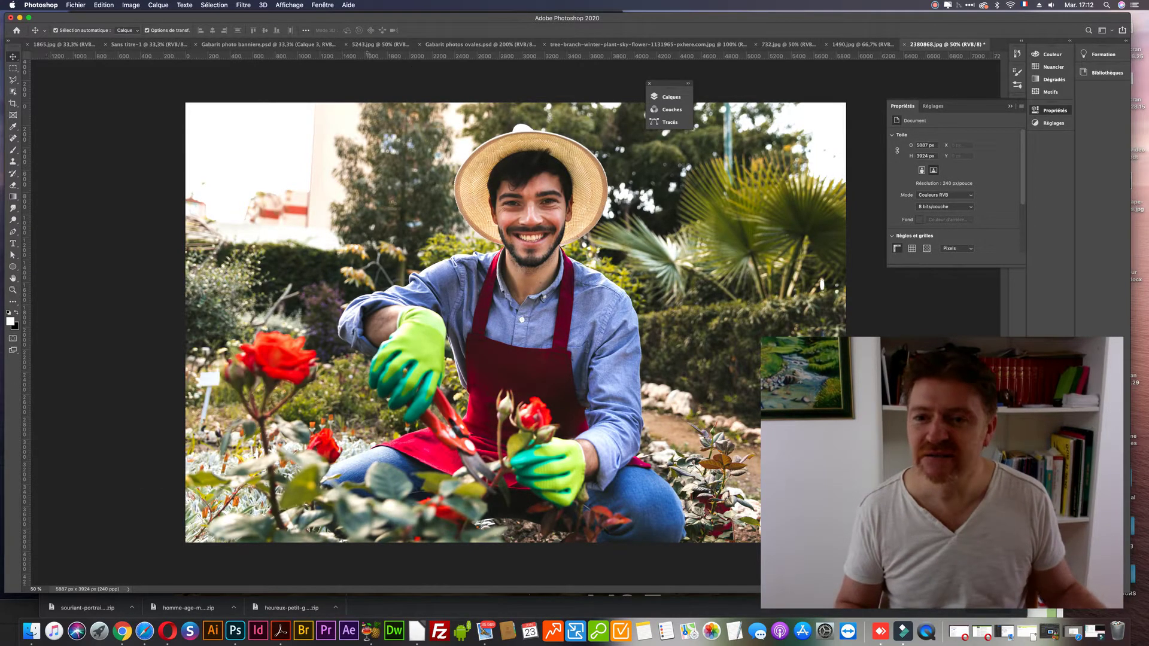
{"action": "left_click", "coordinate": [826, 44]}
- Close 732.jpg and the winter tree-branch image, review the Elementor services grid, and return to Photoshop
{"action": "left_click", "coordinate": [785, 45]}
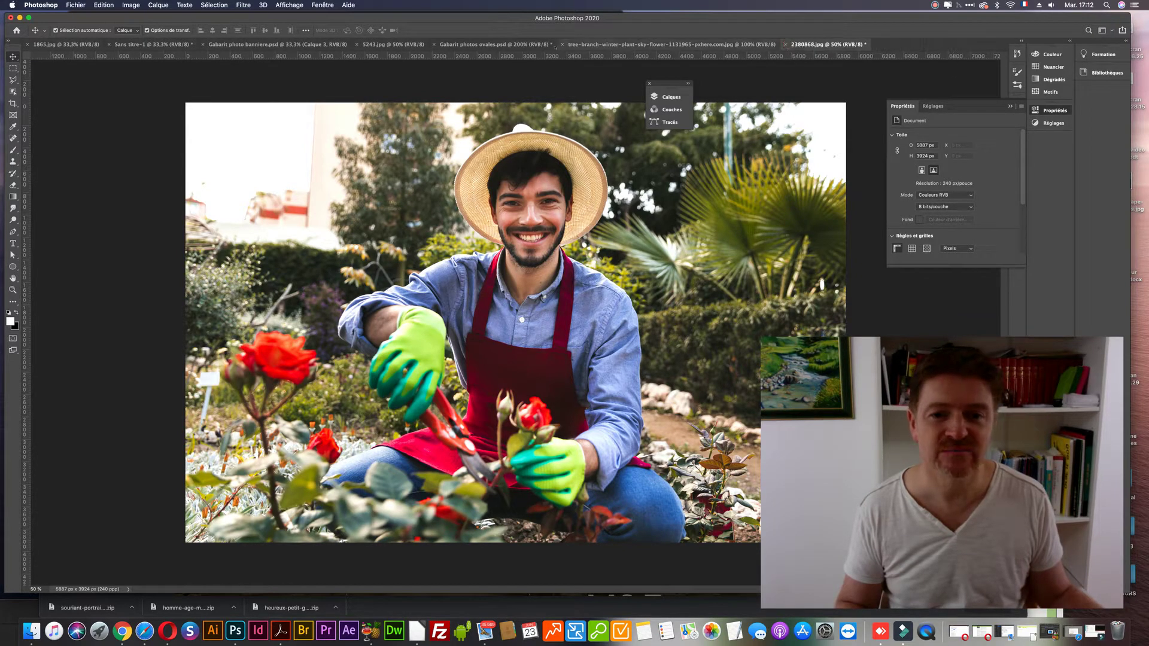
{"action": "left_click", "coordinate": [562, 44]}
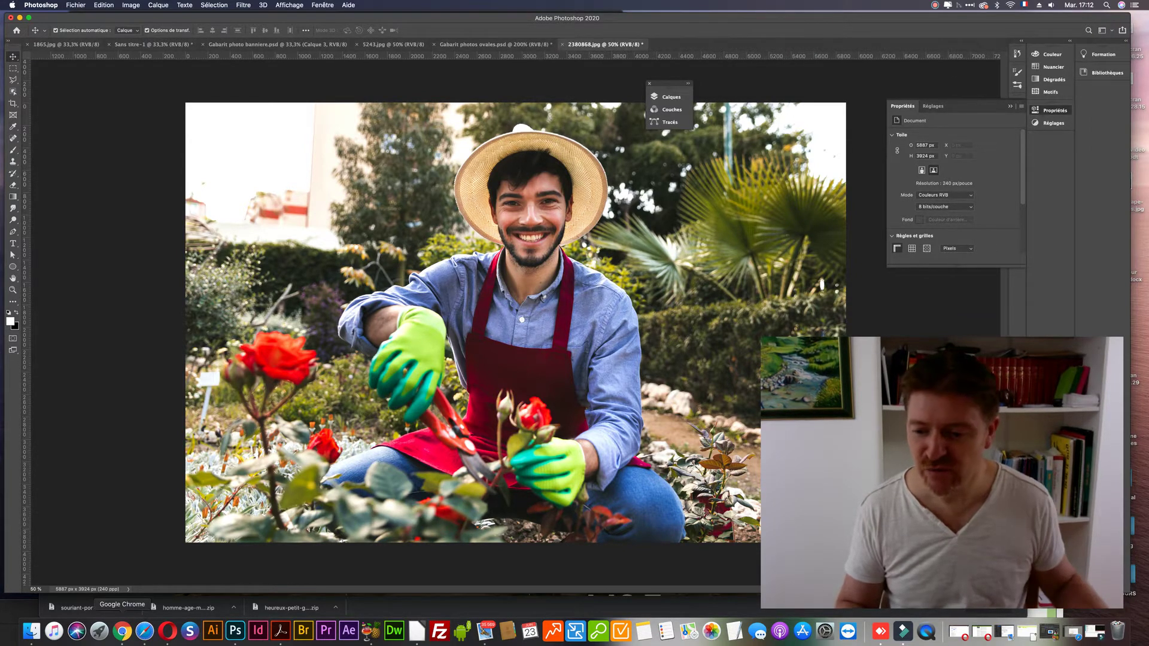
{"action": "left_click", "coordinate": [122, 630]}
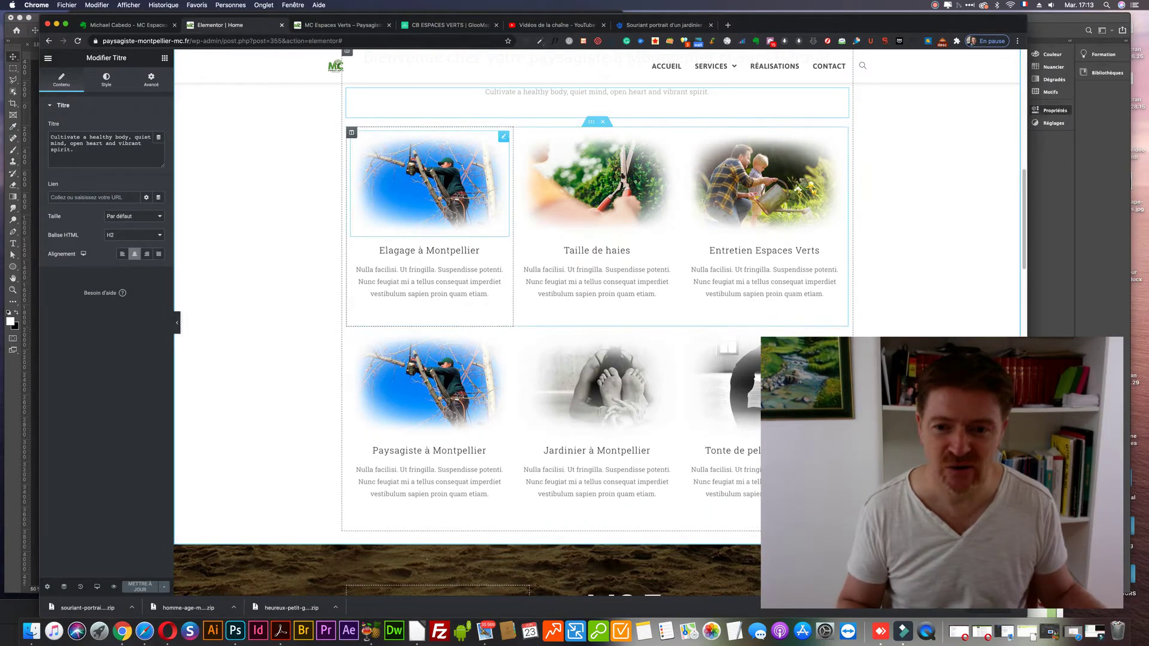
{"action": "scroll", "coordinate": [597, 270], "scroll_direction": "down", "scroll_amount": 2}
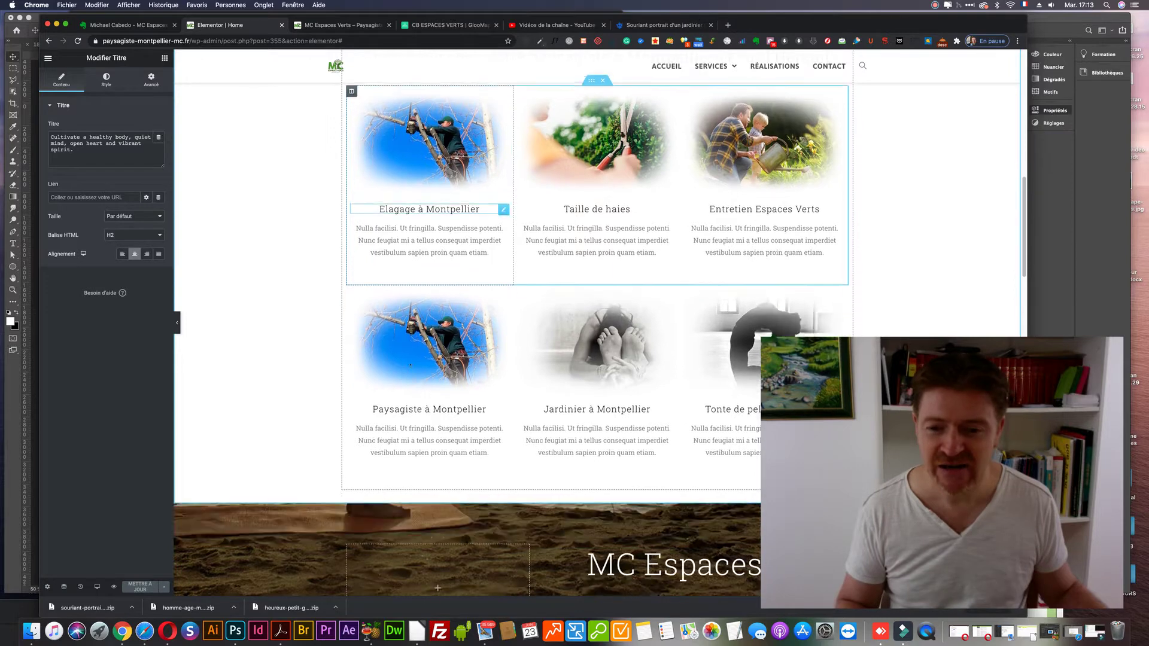
{"action": "scroll", "coordinate": [580, 171], "scroll_direction": "down", "scroll_amount": 6}
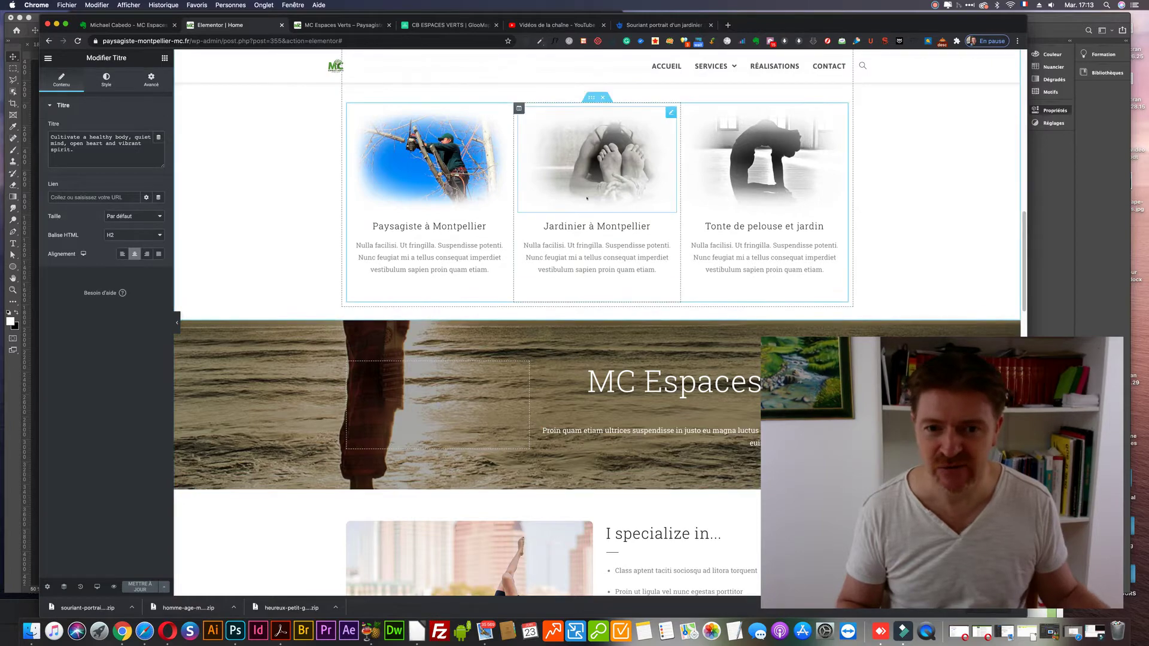
{"action": "scroll", "coordinate": [587, 198], "scroll_direction": "up", "scroll_amount": 2}
{"action": "key", "text": "super+Tab"}
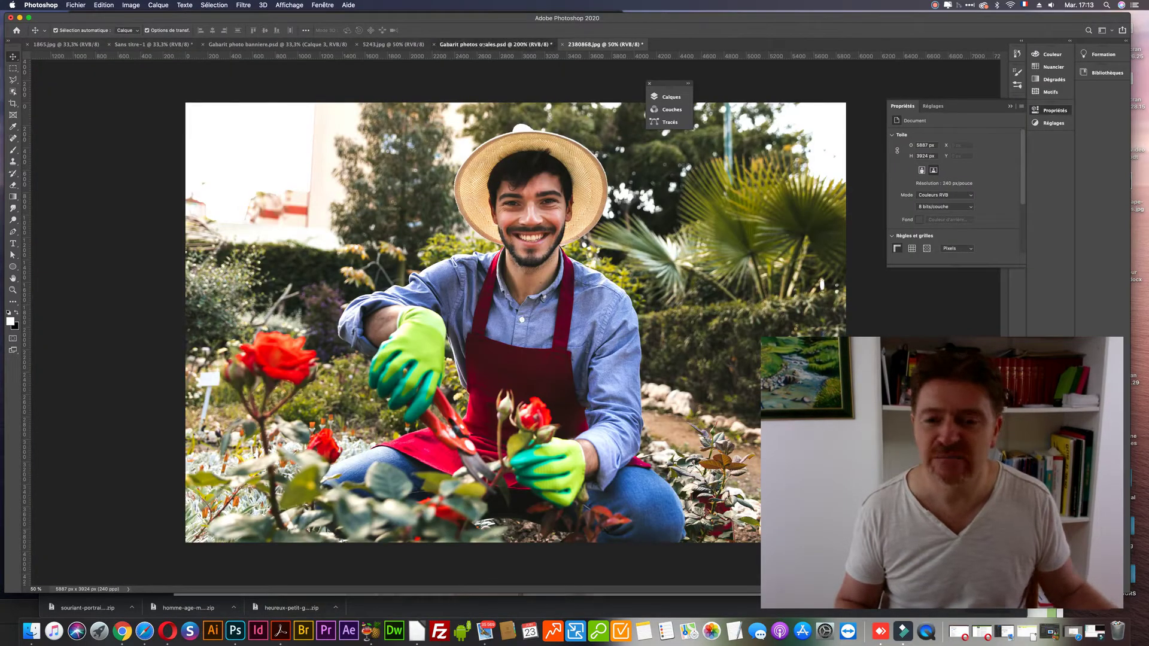
- Open the oval photo template and toggle the father-and-son layer Calque 5 off and on
{"action": "left_click", "coordinate": [481, 45]}
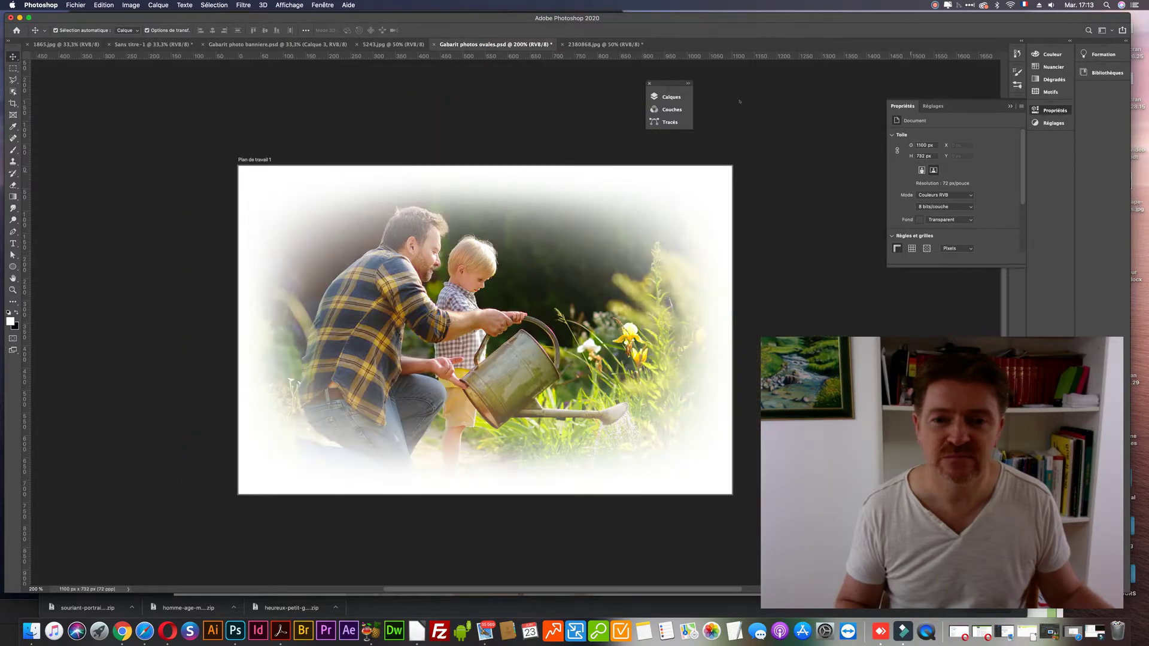
{"action": "left_click", "coordinate": [667, 97]}
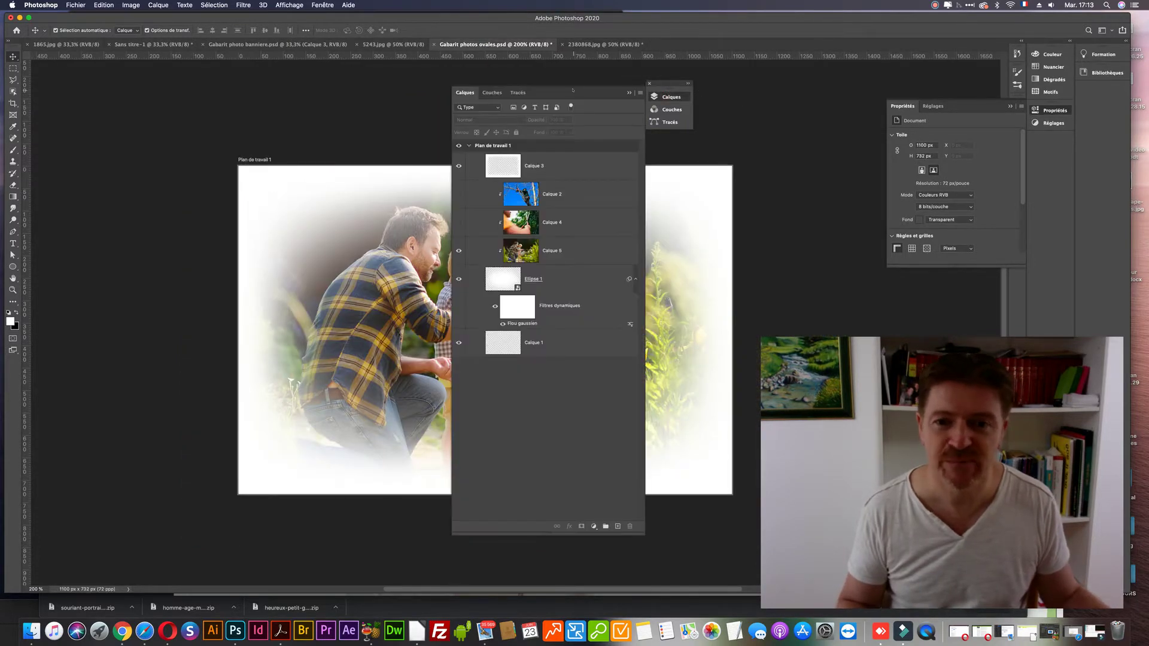
{"action": "left_click_drag", "start_coordinate": [573, 92], "coordinate": [152, 91]}
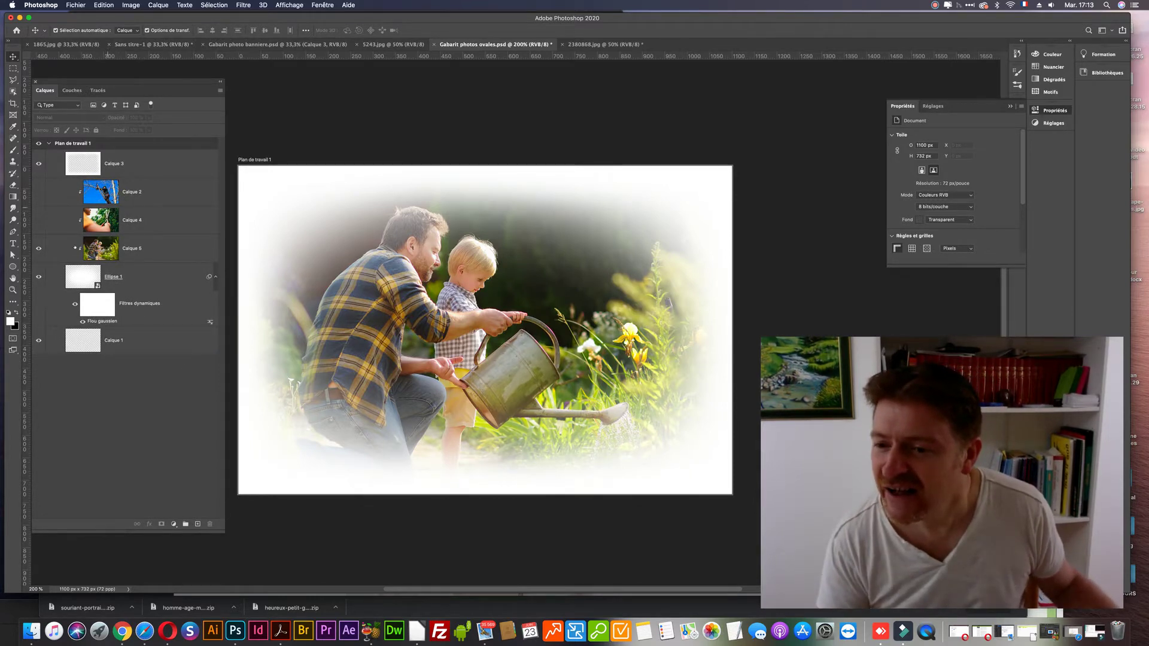
{"action": "left_click", "coordinate": [39, 250]}
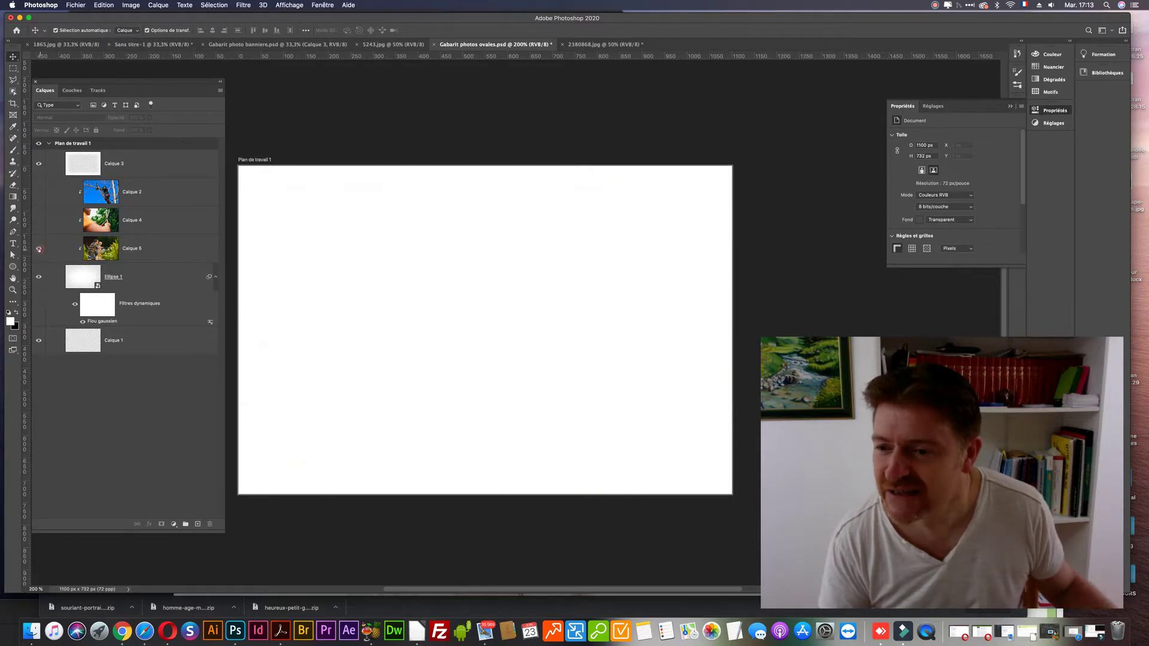
{"action": "left_click", "coordinate": [39, 250]}
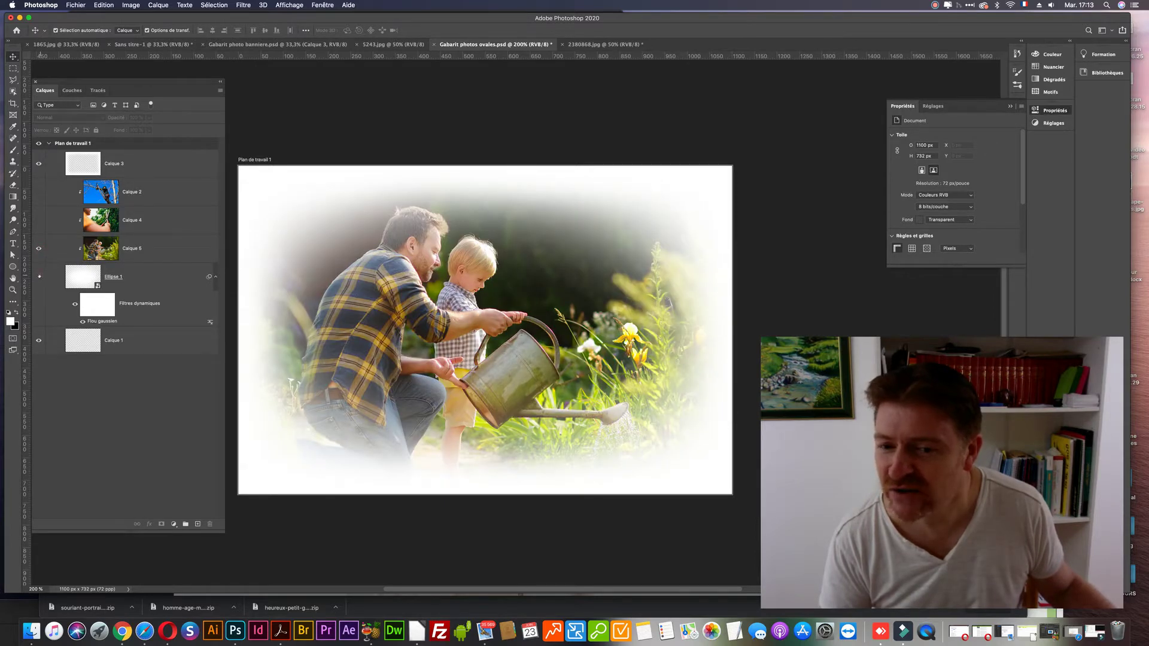
{"action": "left_click", "coordinate": [39, 249]}
- Compare the picture with and without the Ellipse 1 oval fade, then return to the gardener photo
{"action": "left_click", "coordinate": [39, 276]}
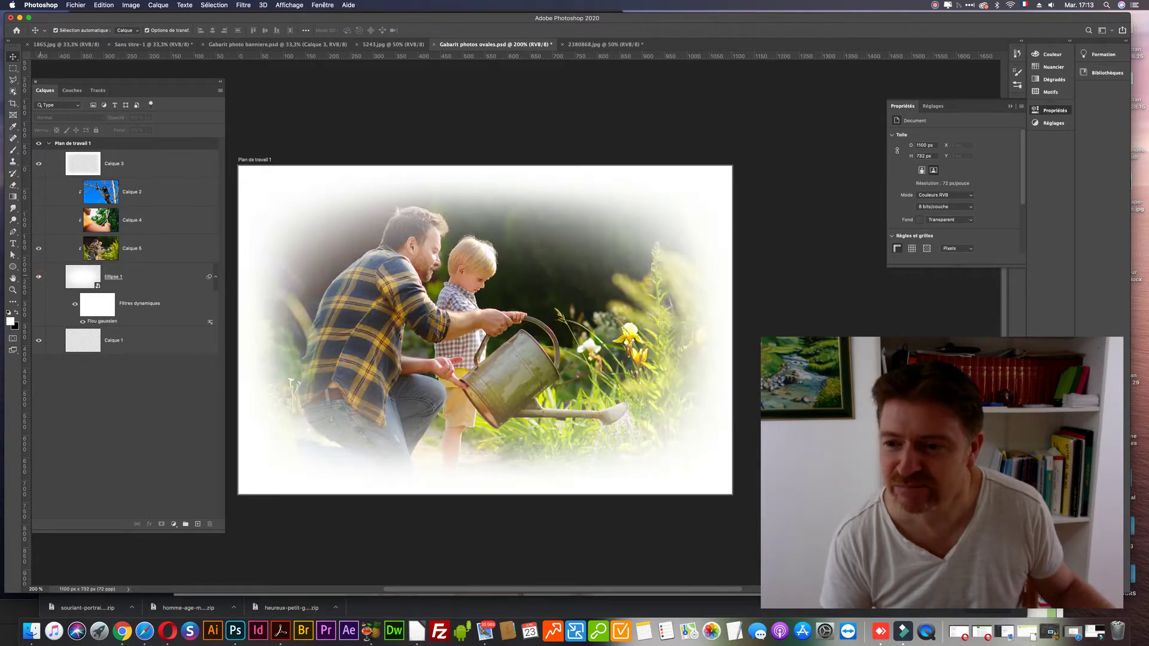
{"action": "left_click", "coordinate": [39, 277]}
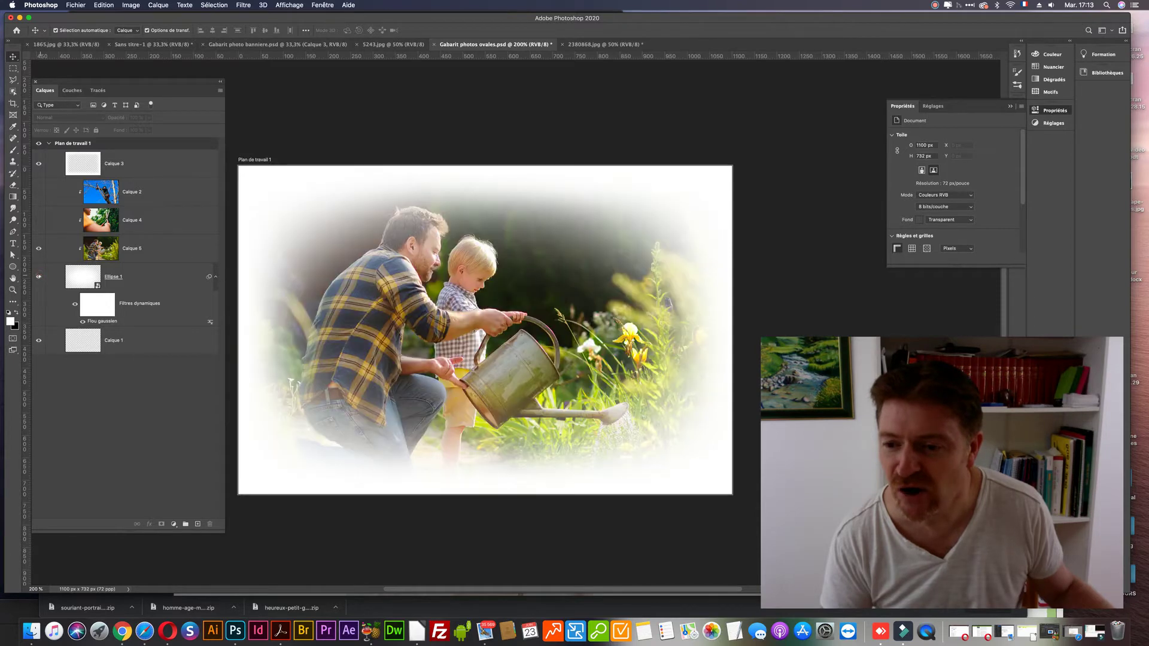
{"action": "left_click", "coordinate": [39, 277]}
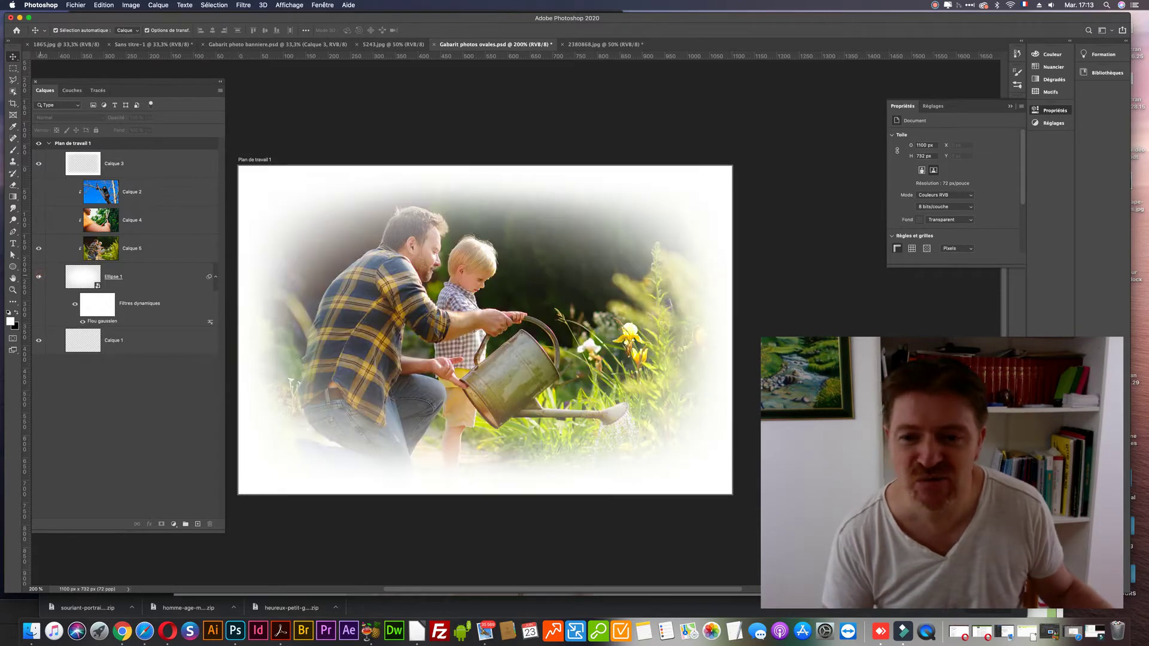
{"action": "left_click", "coordinate": [39, 277]}
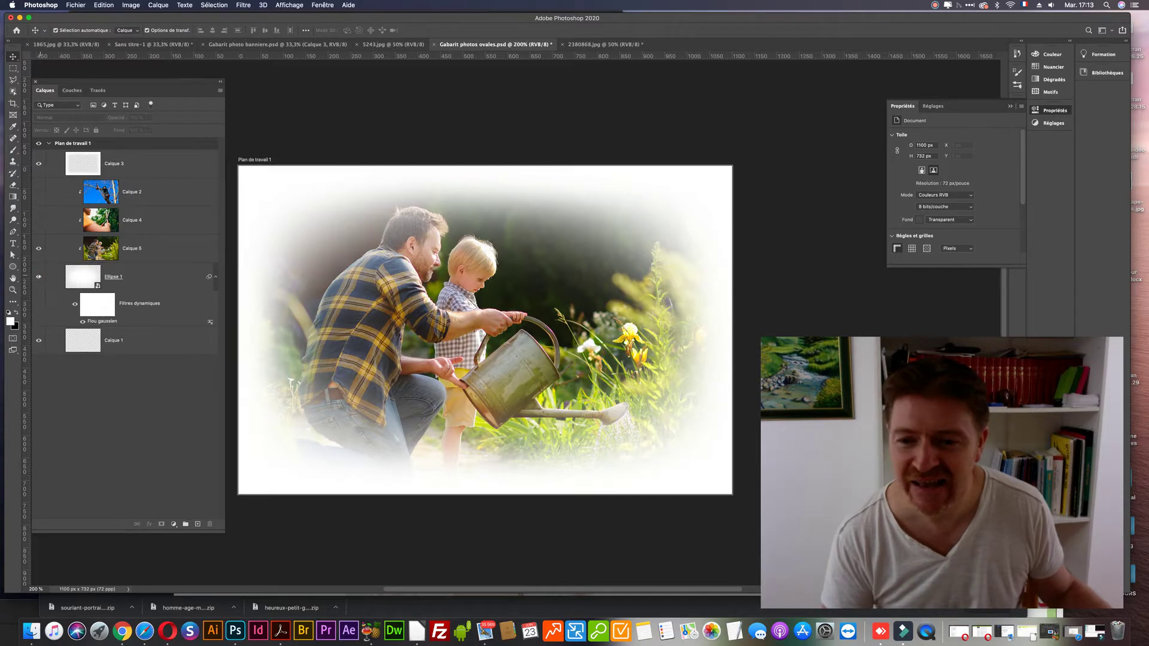
{"action": "left_click", "coordinate": [39, 277]}
{"action": "left_click", "coordinate": [39, 277]}
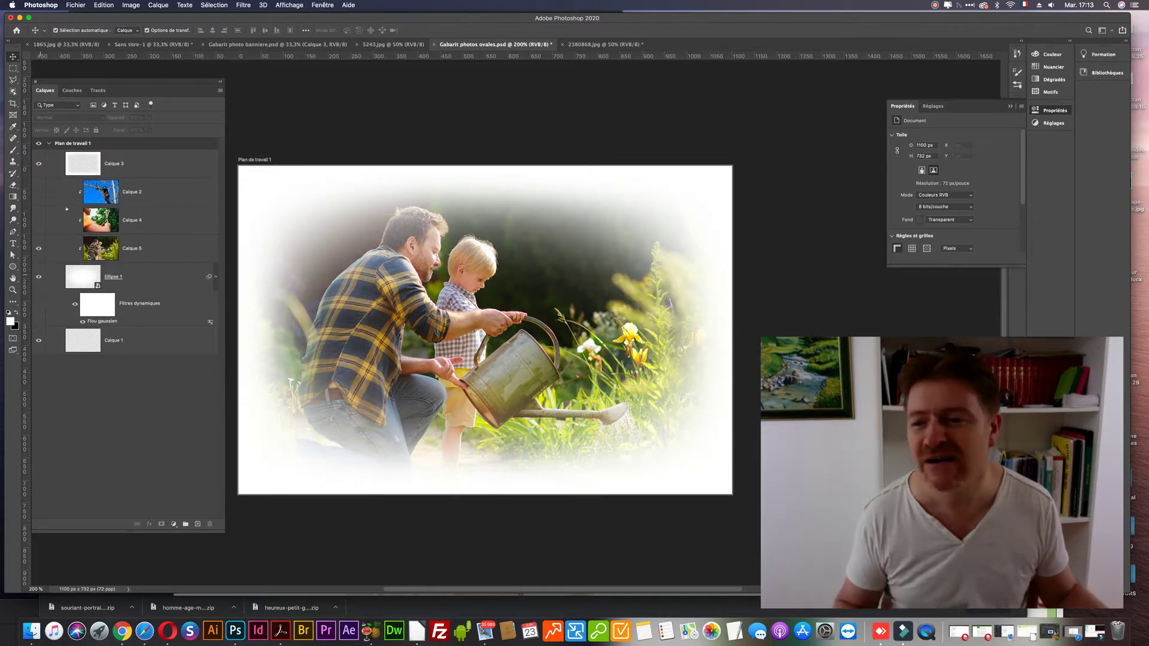
{"action": "left_click", "coordinate": [598, 45]}
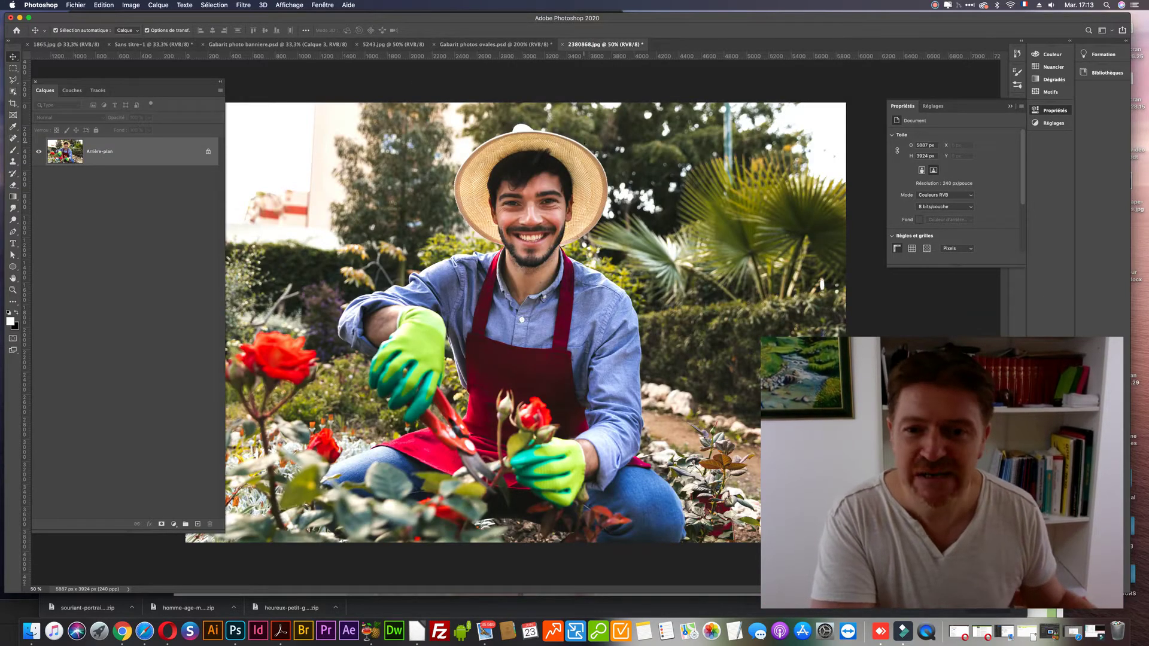
- Copy the gardener photo into Gabarit photos ovales.psd as Calque 6, placed below Calque 5
{"action": "left_click", "coordinate": [592, 123]}
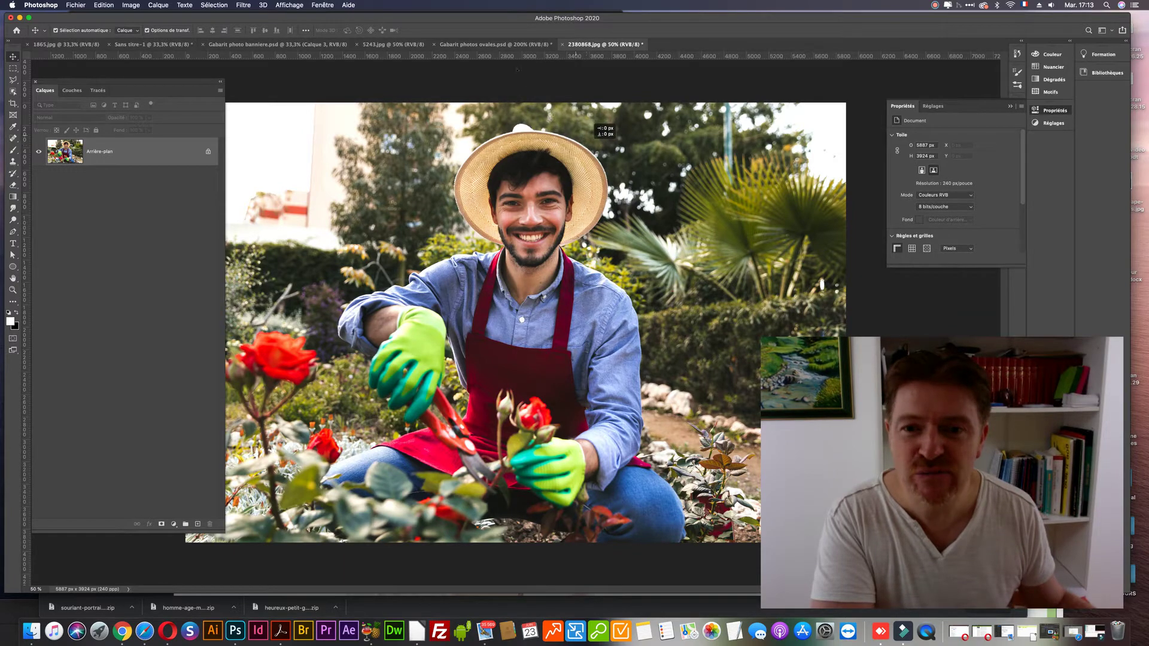
{"action": "left_click", "coordinate": [498, 44]}
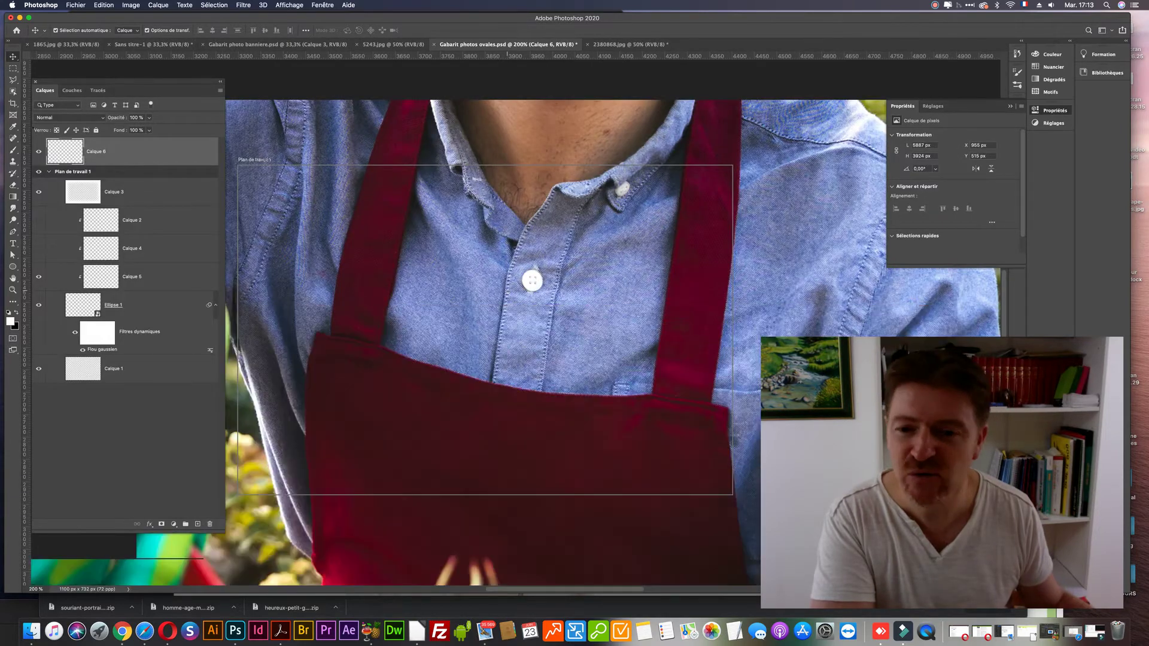
{"action": "mouse_move", "coordinate": [65, 152]}
{"action": "left_mouse_down"}
{"action": "mouse_move", "coordinate": [73, 287]}
{"action": "mouse_move", "coordinate": [122, 287]}
{"action": "left_mouse_up"}
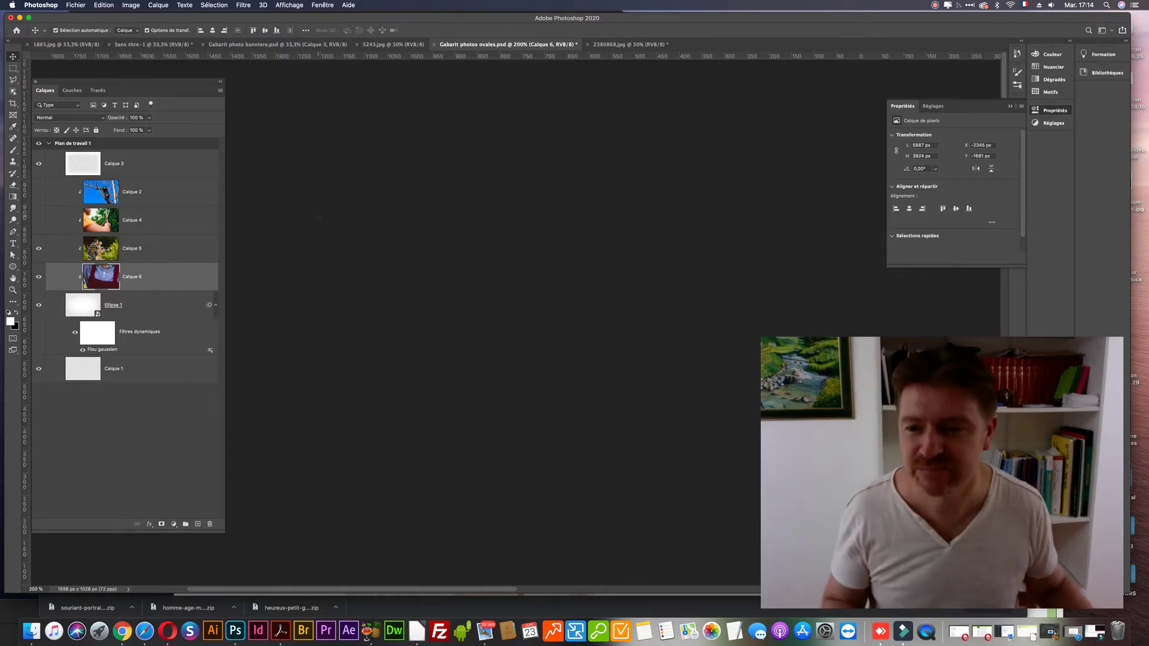
{"action": "key", "text": "super+0"}
- Frame the artboard in view and hide the father-and-son layer Calque 5
{"action": "key", "text": "super+minus"}
{"action": "key", "text": "super+minus"}
{"action": "key", "text": "super+minus"}
{"action": "key", "text": "super+minus"}
{"action": "key", "text": "h"}
{"action": "key", "text": "super+minus"}
{"action": "mouse_move", "coordinate": [585, 327]}
{"action": "left_mouse_down"}
{"action": "mouse_move", "coordinate": [334, 254]}
{"action": "mouse_move", "coordinate": [475, 285]}
{"action": "left_mouse_up"}
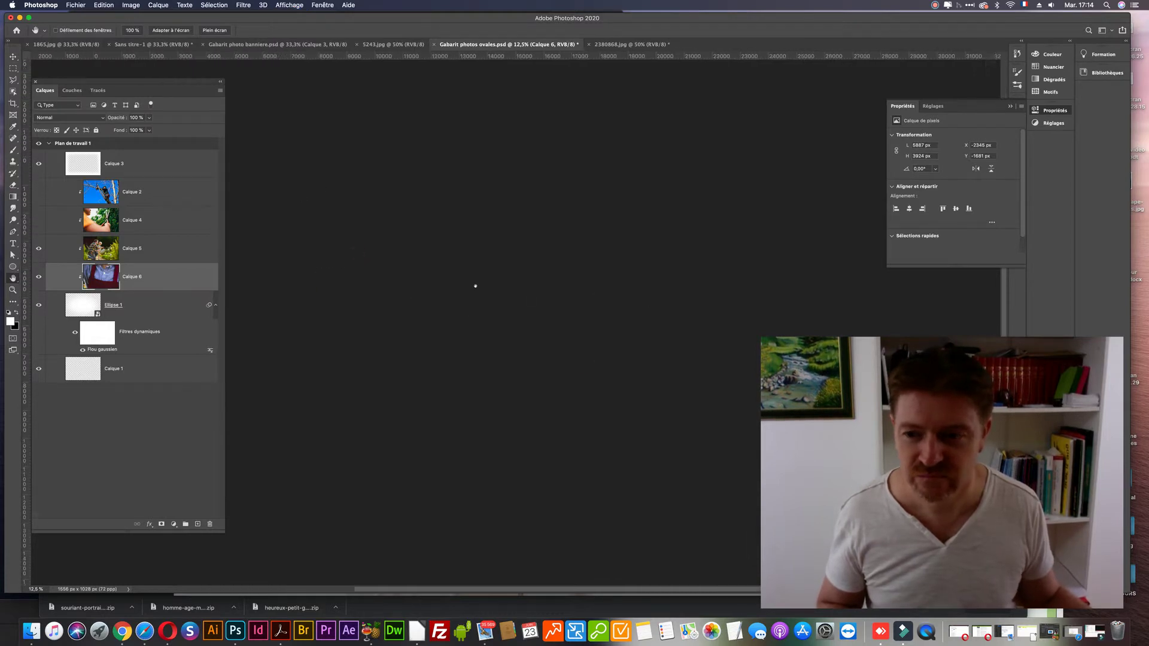
{"action": "key", "text": "z"}
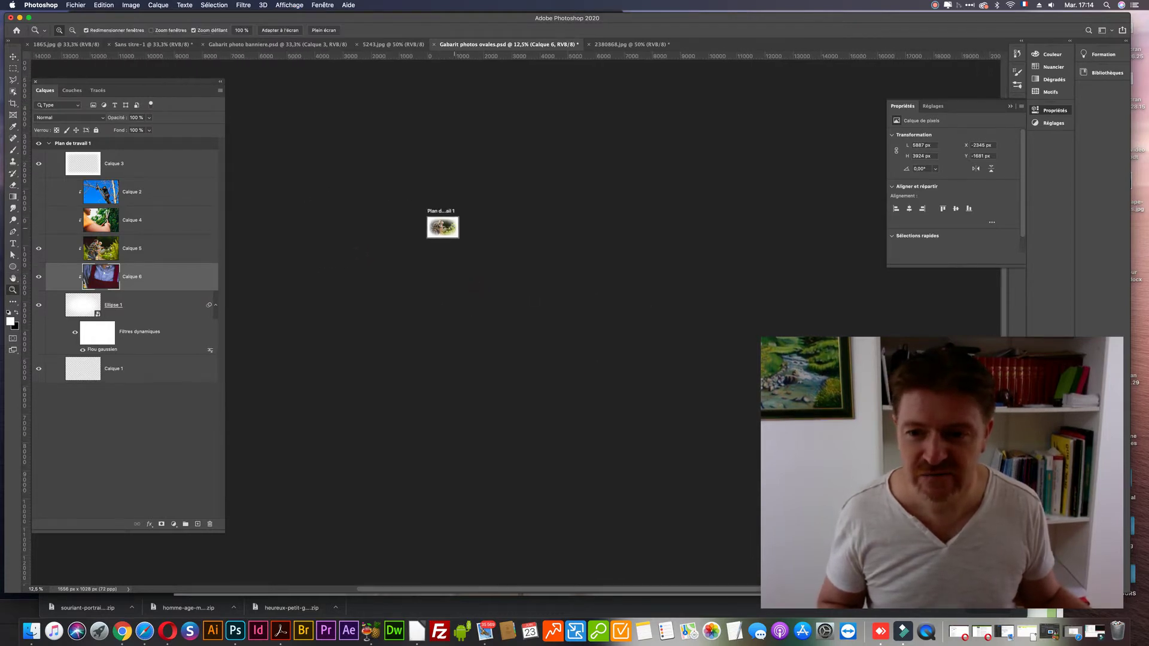
{"action": "left_click", "coordinate": [444, 227]}
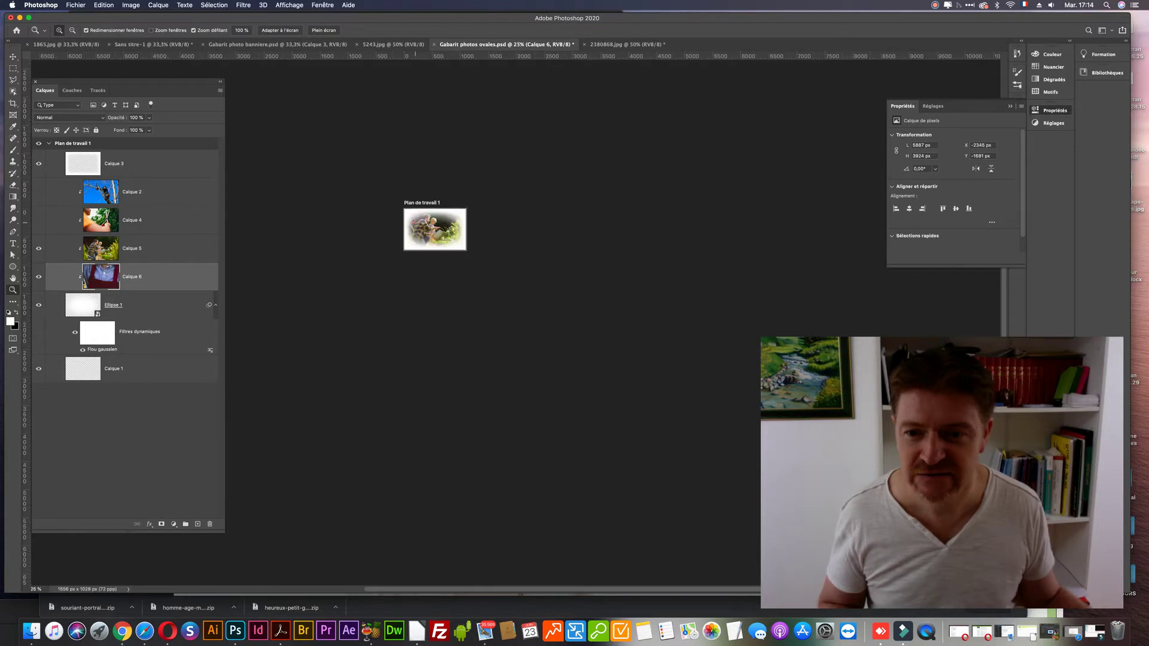
{"action": "left_click", "coordinate": [405, 222]}
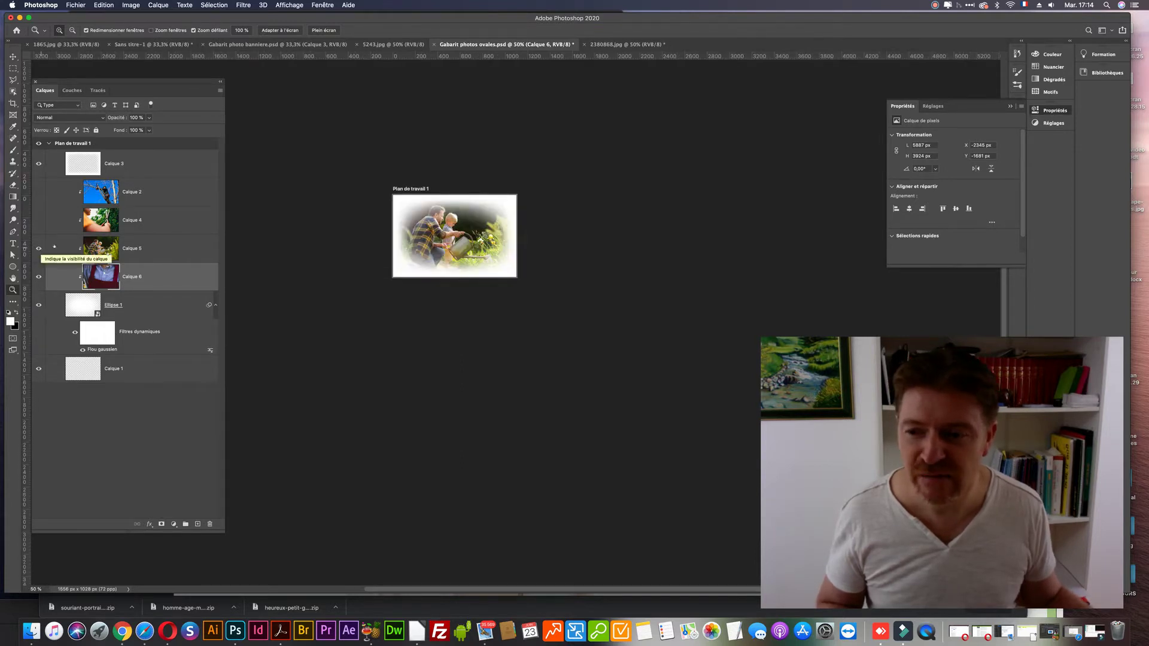
{"action": "left_click", "coordinate": [40, 248]}
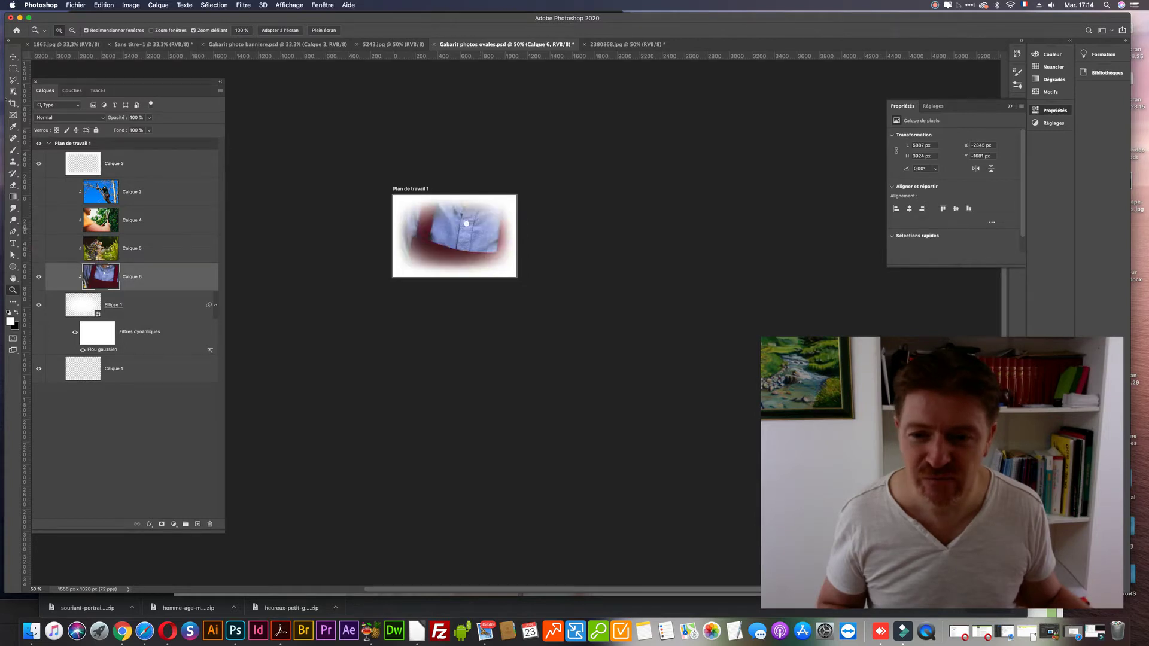
- Attempt to shrink the gardener photo by its corners, then cancel and undo the distorted resize
{"action": "key", "text": "v"}
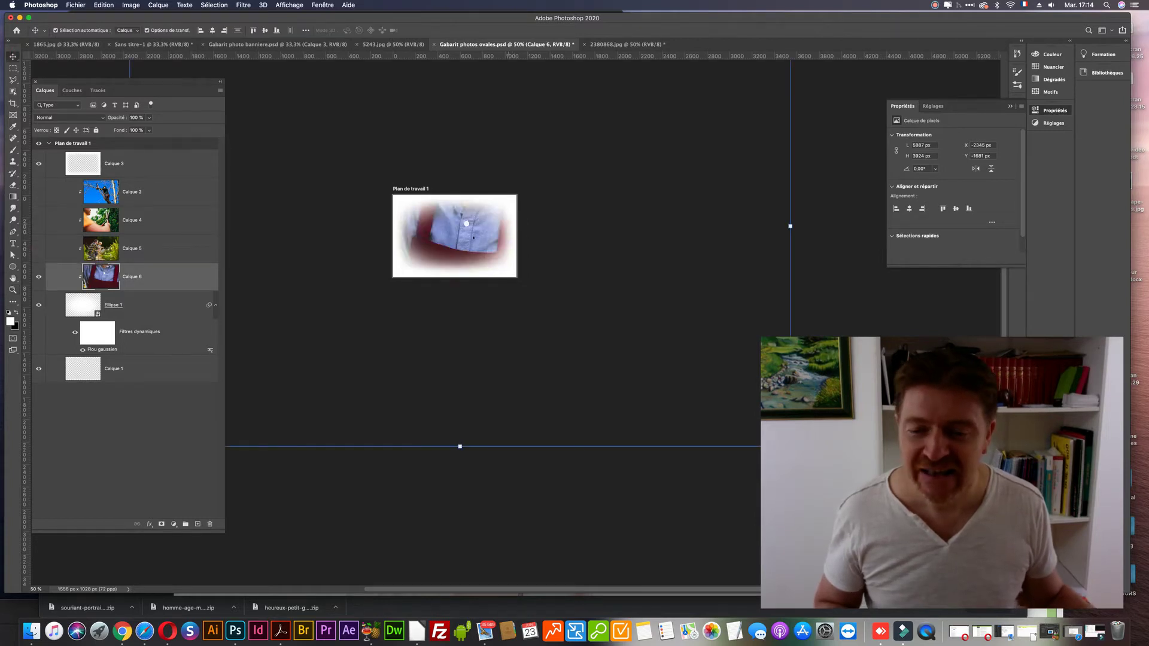
{"action": "key", "text": "super+minus"}
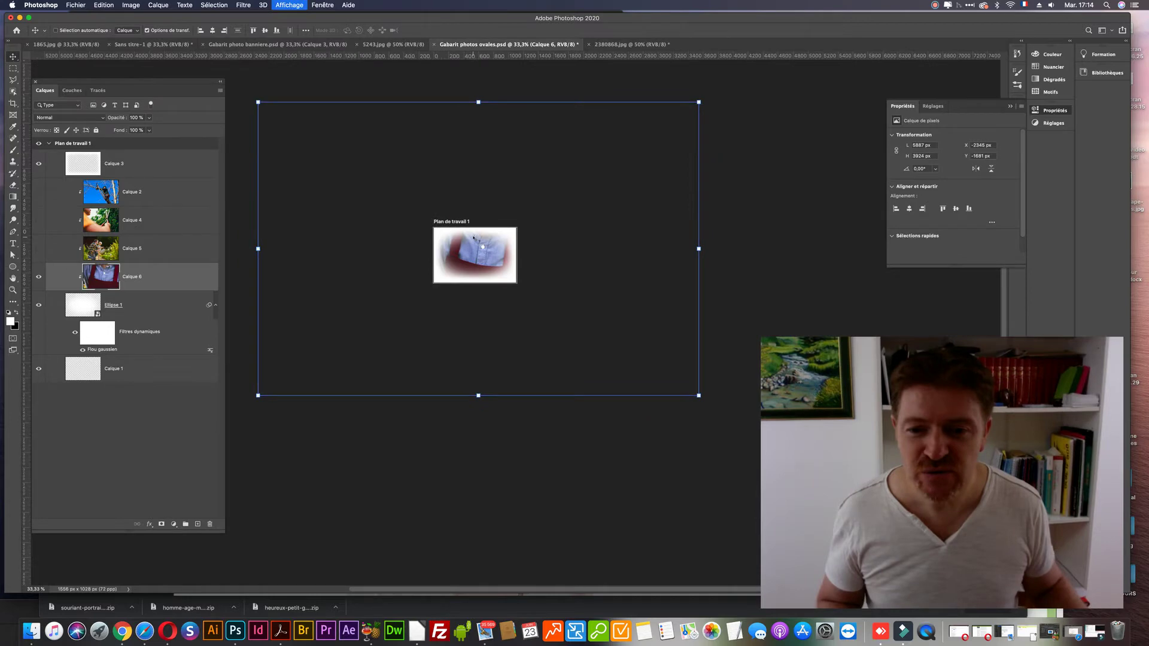
{"action": "key", "text": "super+minus"}
{"action": "left_click_drag", "start_coordinate": [323, 149], "coordinate": [434, 233]}
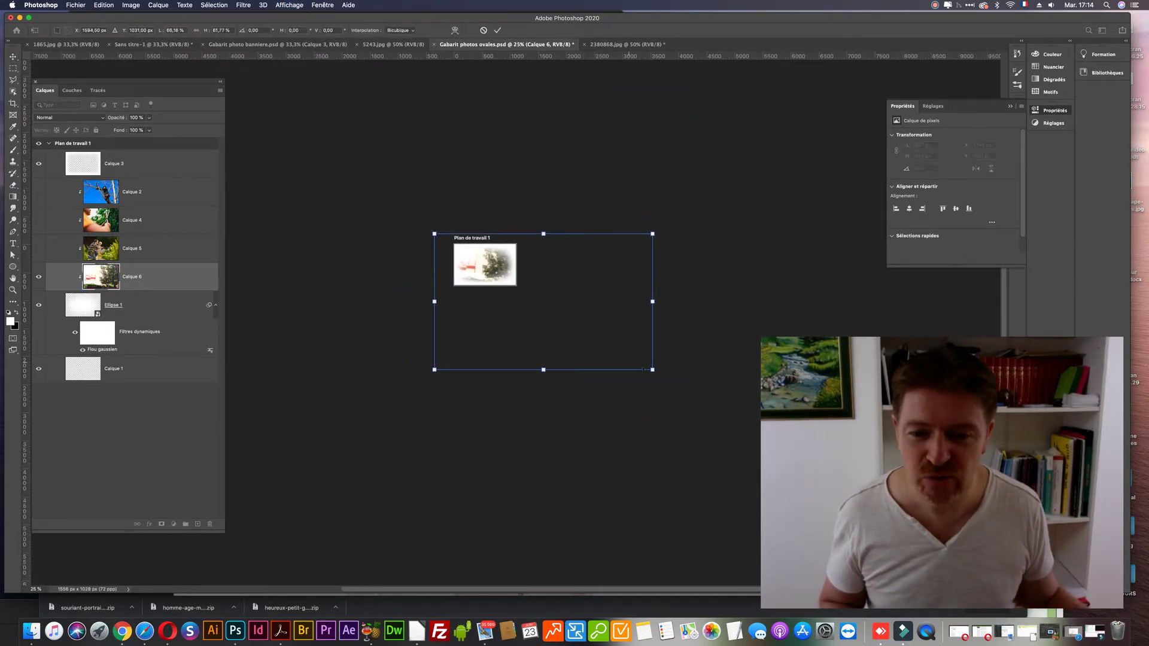
{"action": "left_click_drag", "start_coordinate": [653, 370], "coordinate": [510, 304]}
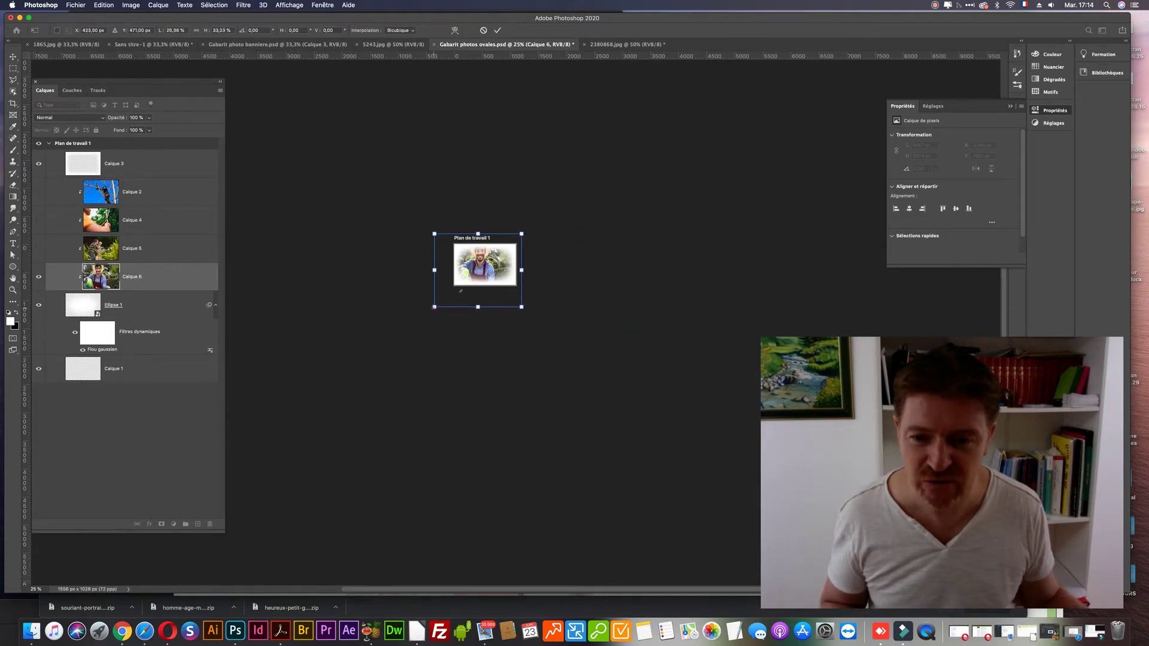
{"action": "left_click_drag", "start_coordinate": [434, 307], "coordinate": [448, 264]}
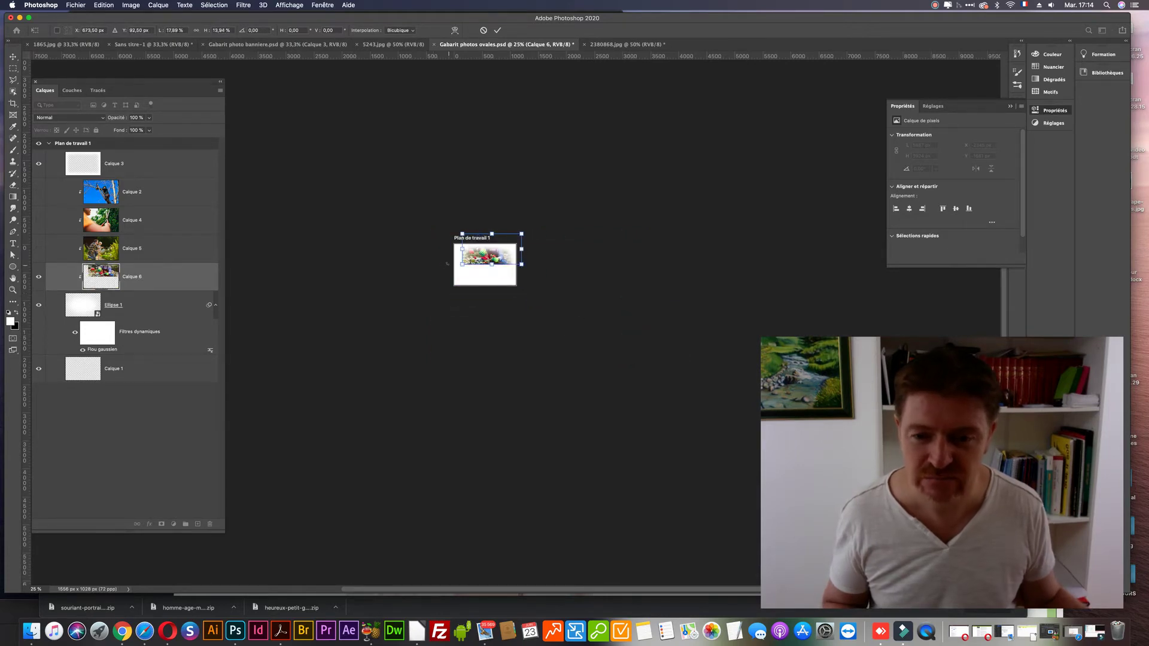
{"action": "key", "text": "Escape"}
{"action": "key", "text": "ctrl+z"}
{"action": "key", "text": "ctrl+z"}
{"action": "key", "text": "ctrl+shift+z"}
{"action": "key", "text": "ctrl+shift+z"}
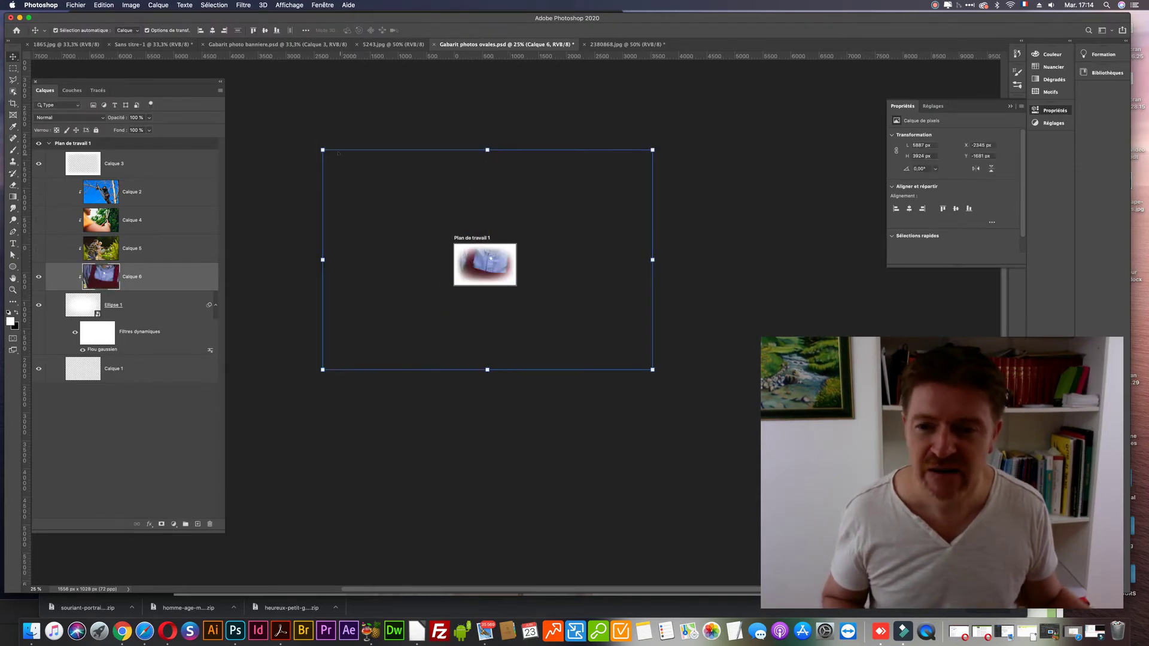
- Shrink the gardener photo to about 22.5% to fit the oval and nudge it left
{"action": "left_click_drag", "start_coordinate": [322, 149], "coordinate": [445, 231]}
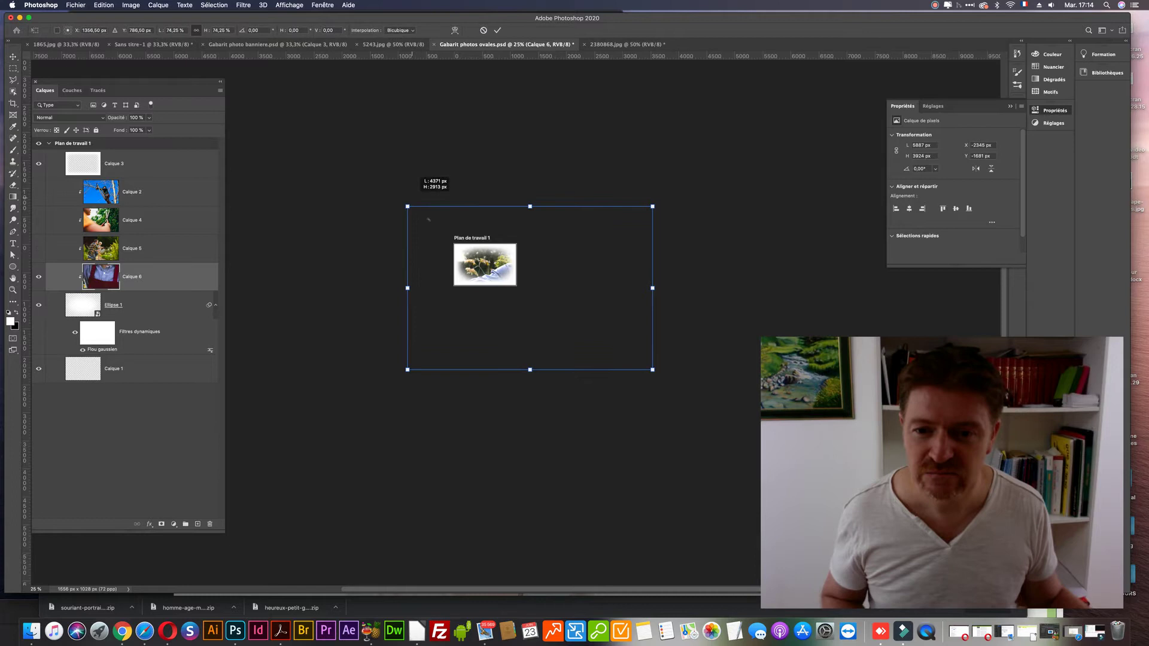
{"action": "left_click_drag", "start_coordinate": [451, 239], "coordinate": [453, 239]}
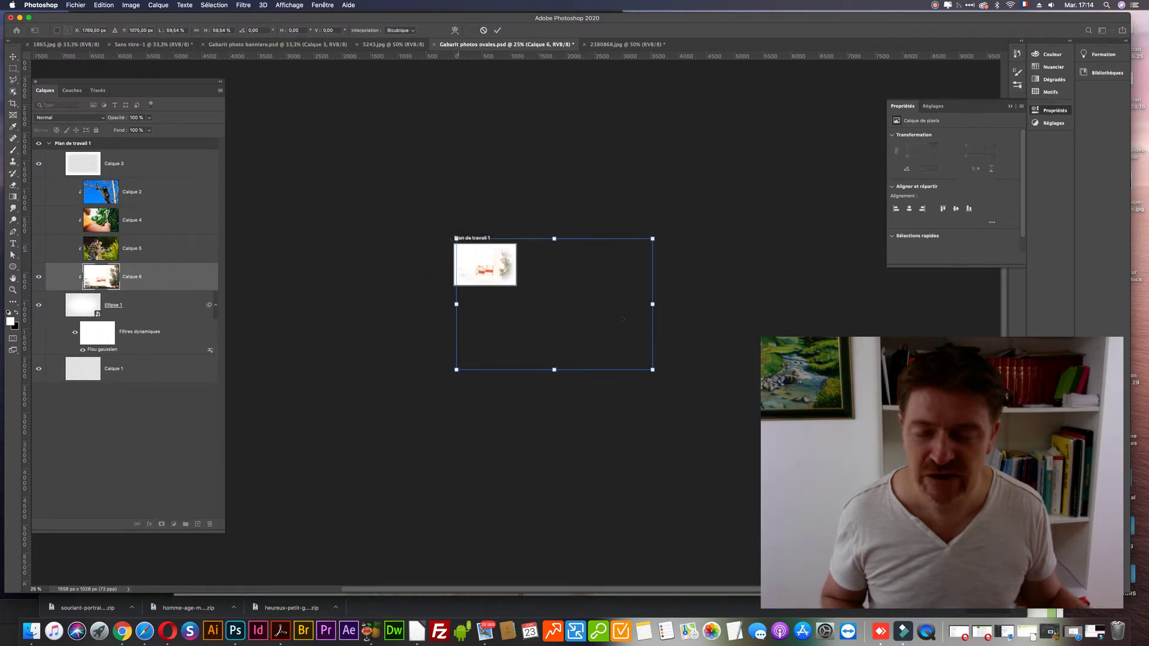
{"action": "left_click_drag", "start_coordinate": [652, 370], "coordinate": [530, 288]}
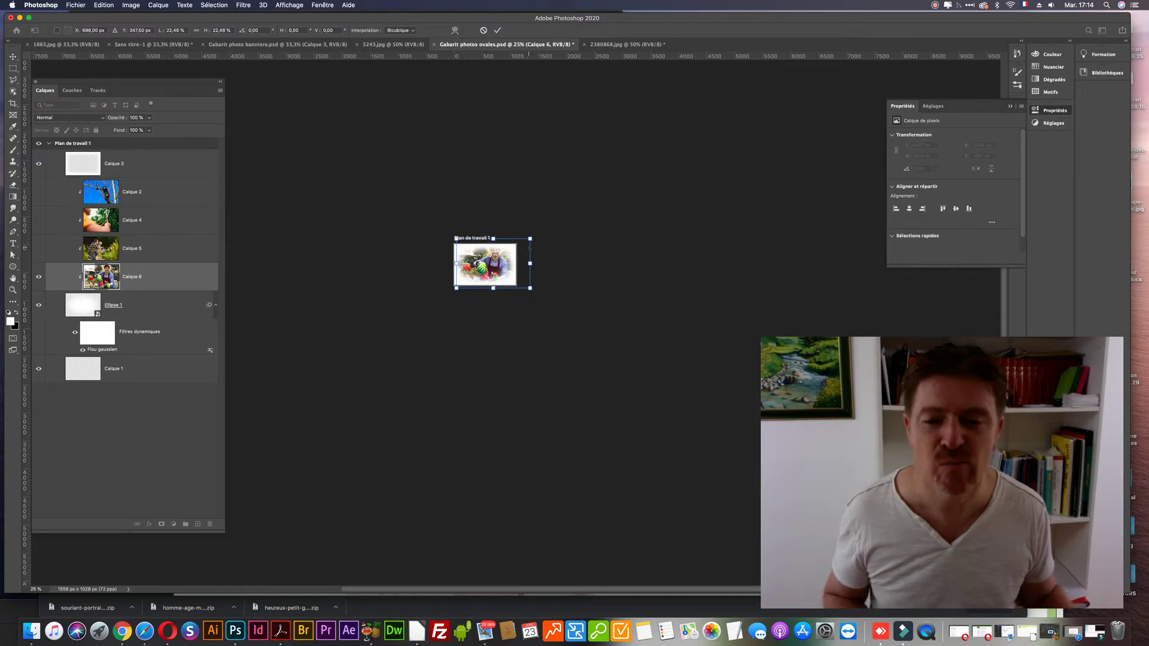
{"action": "key", "text": "super+plus"}
{"action": "key", "text": "super+plus"}
{"action": "key", "text": "super+plus"}
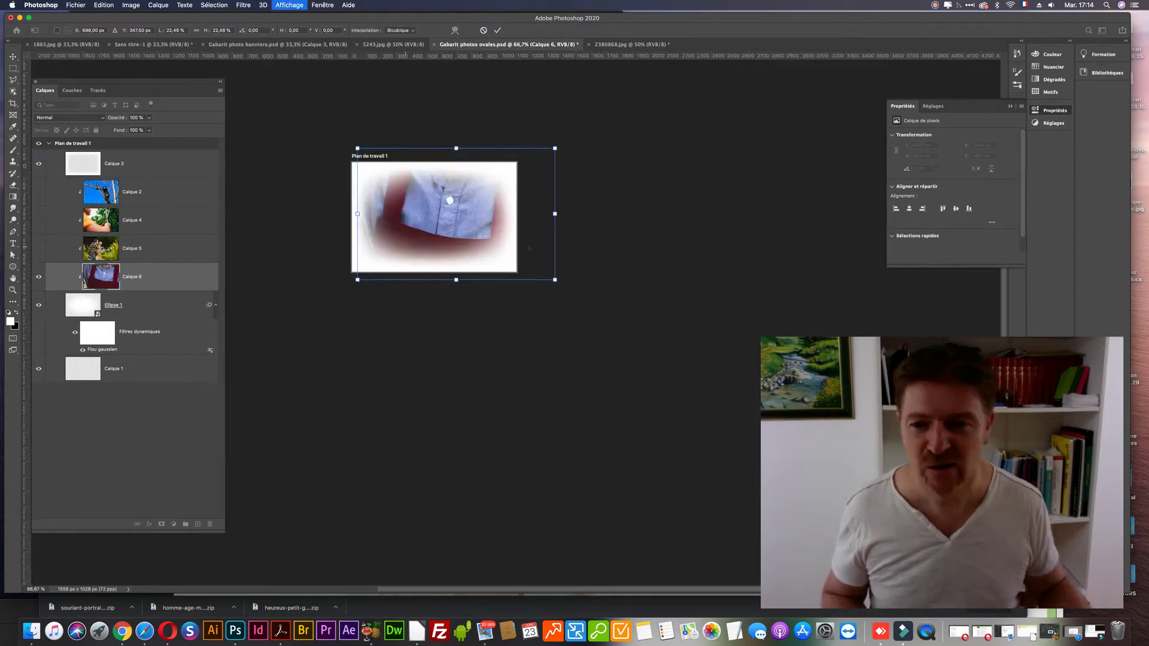
{"action": "left_click_drag", "start_coordinate": [455, 207], "coordinate": [435, 234]}
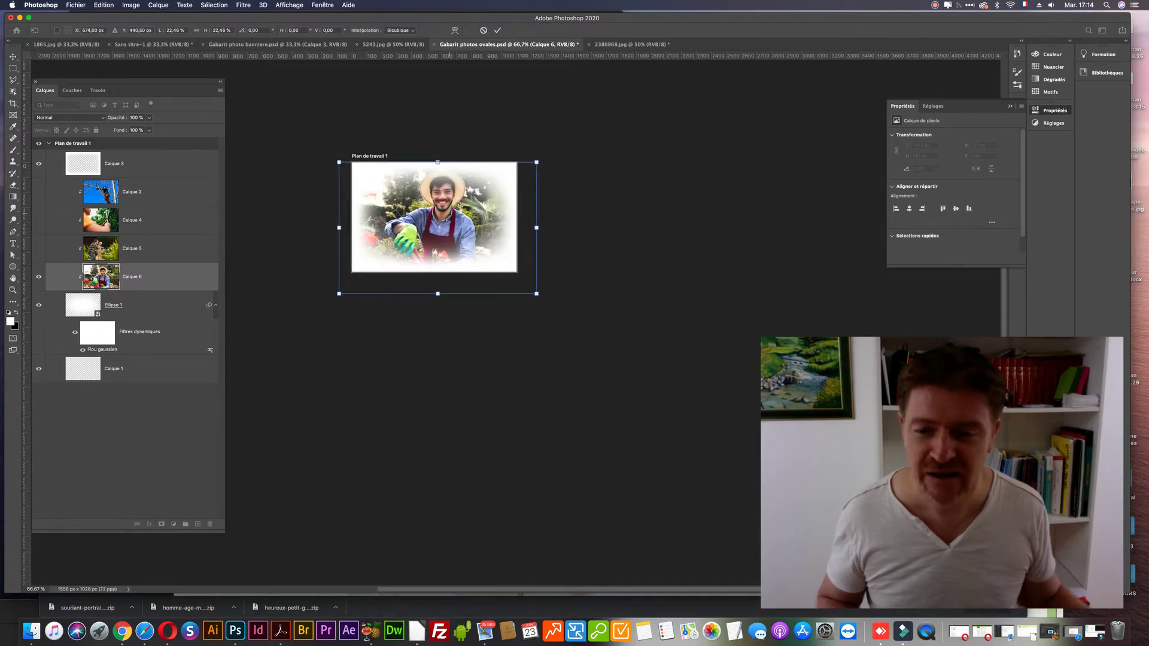
{"action": "key", "text": "super+plus"}
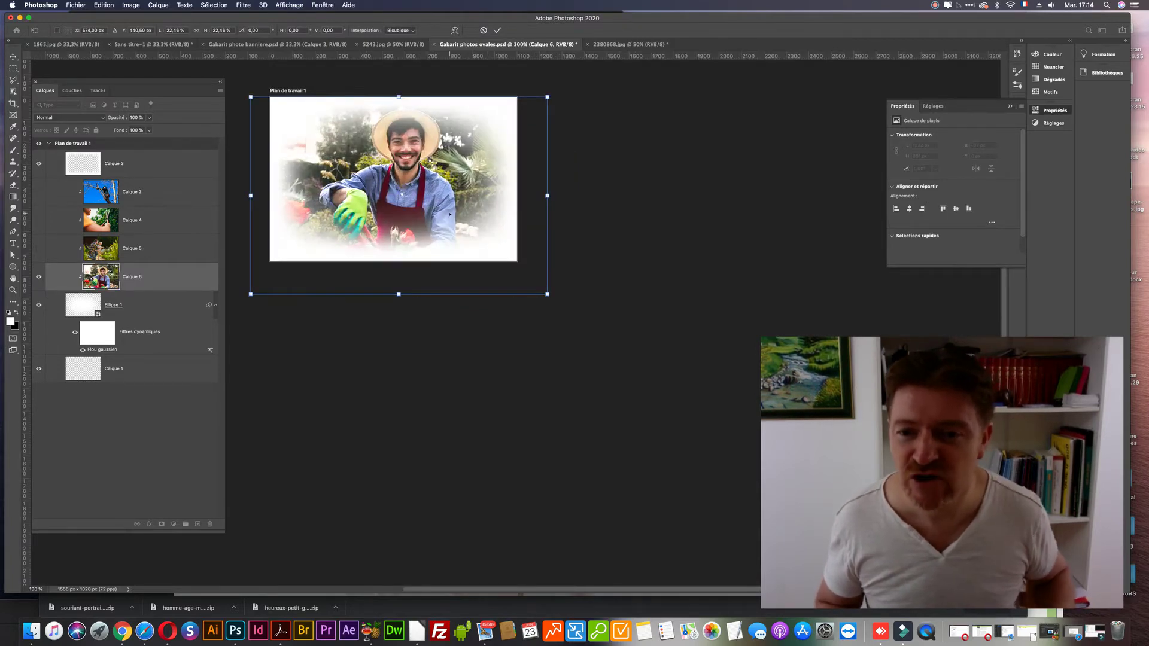
- Nudge the gardener photo up a few pixels with the arrow key and commit the position
{"action": "key", "text": "Up"}
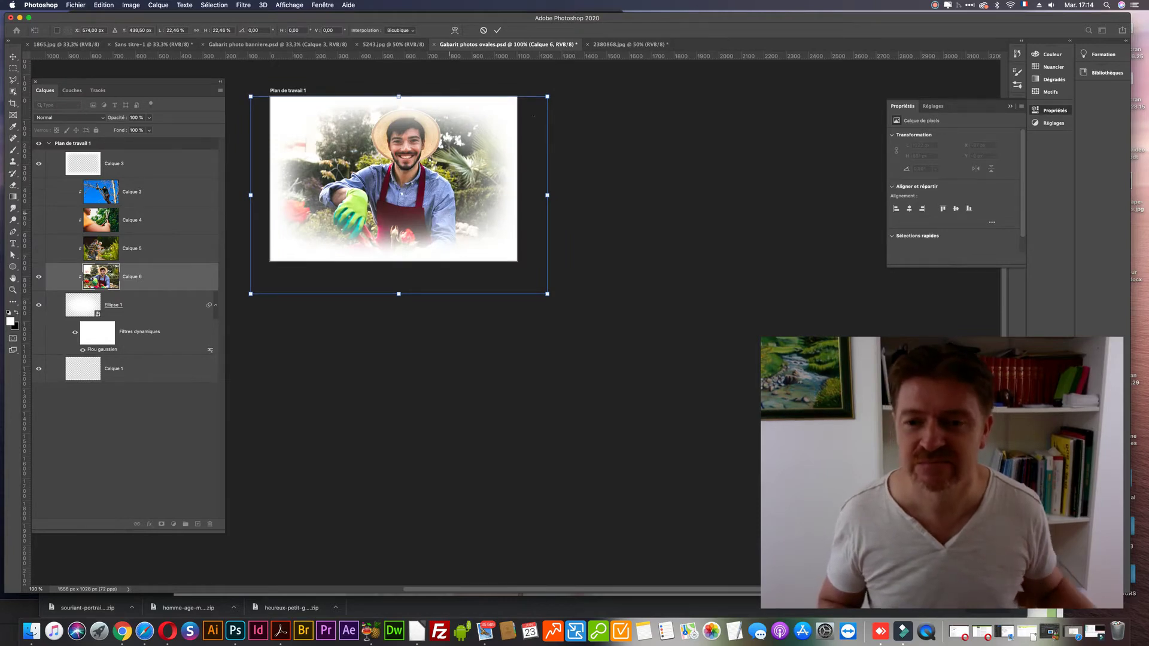
{"action": "key", "text": "Up"}
{"action": "key", "text": "Up"}
{"action": "key", "text": "Up"}
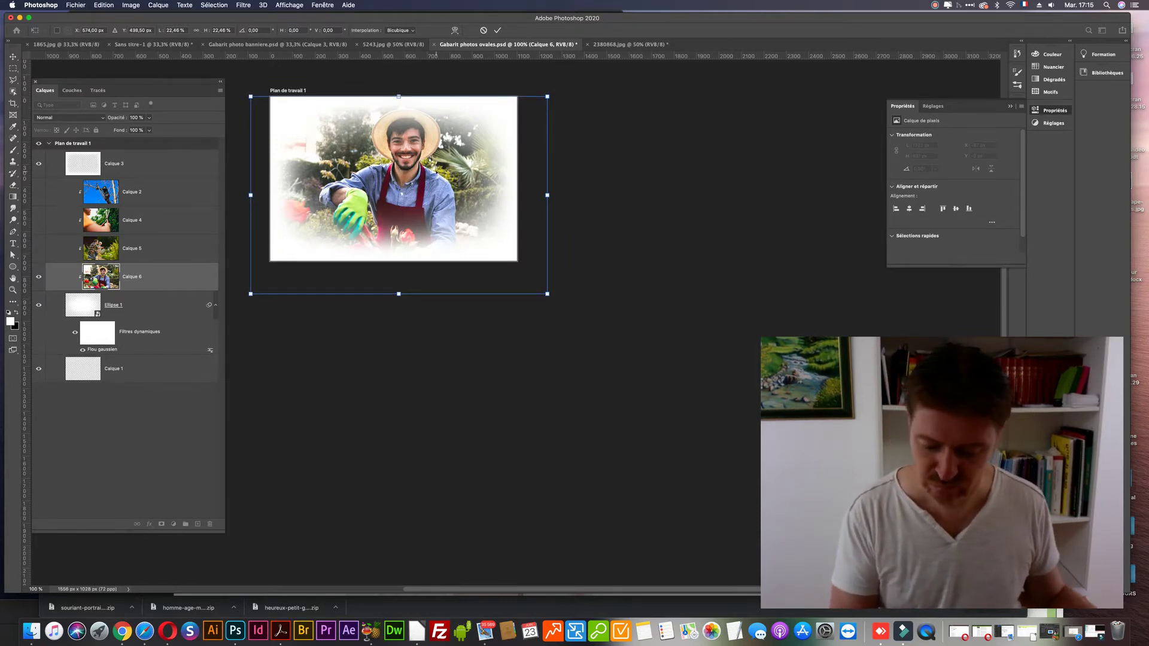
{"action": "key", "text": "Up"}
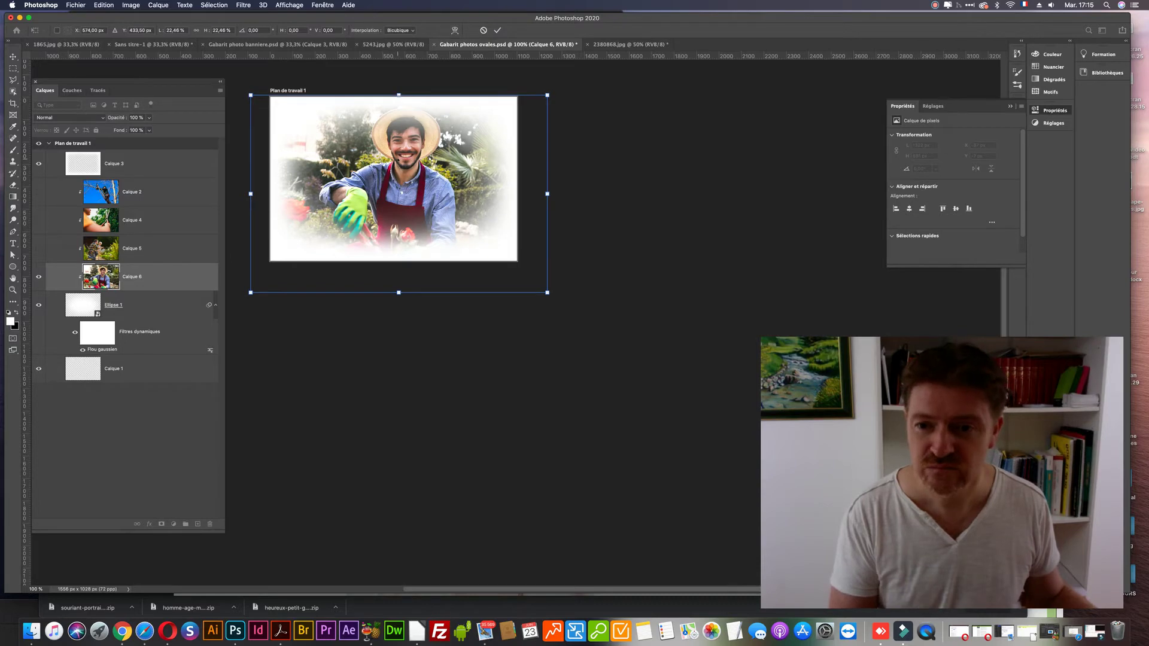
{"action": "key", "text": "Return"}
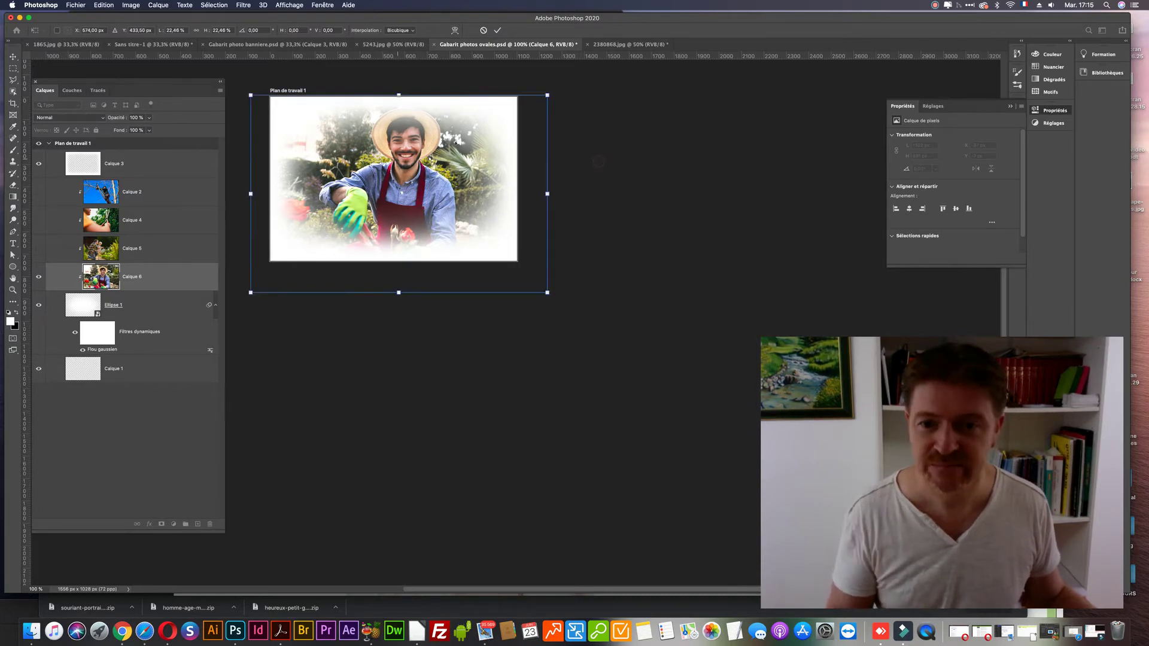
{"action": "left_click", "coordinate": [425, 137]}
- Recentre the artboard view and briefly select, then deselect, the gardener layer Calque 6
{"action": "scroll", "coordinate": [425, 136], "scroll_direction": "up", "scroll_amount": 1}
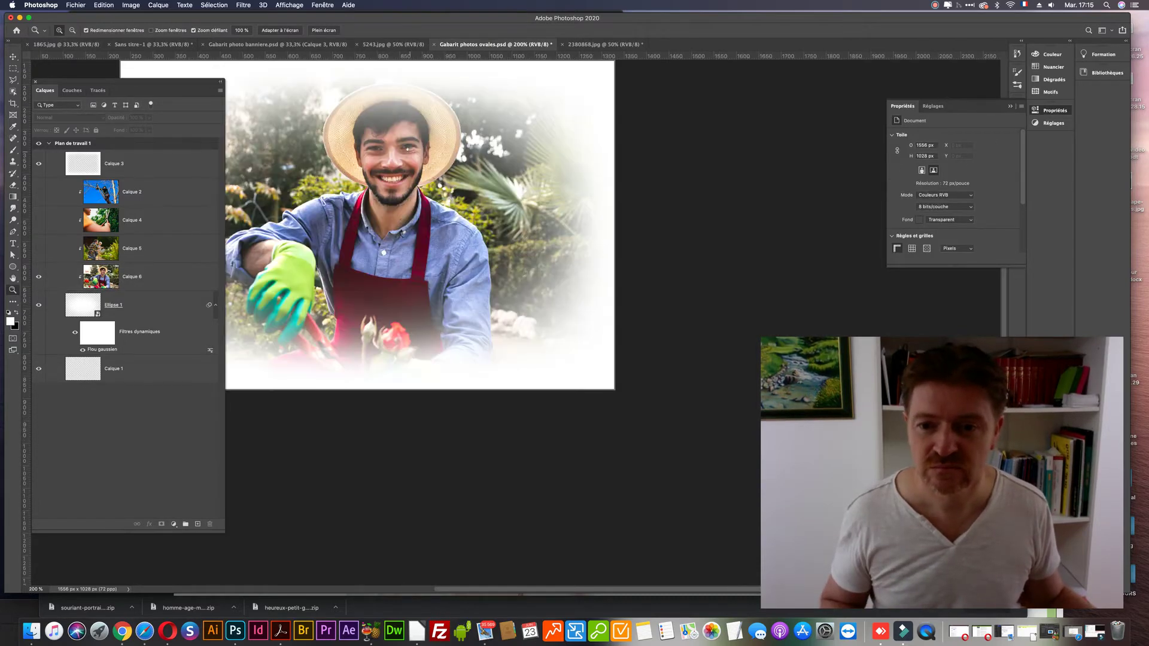
{"action": "left_click_drag", "start_coordinate": [543, 209], "coordinate": [587, 261]}
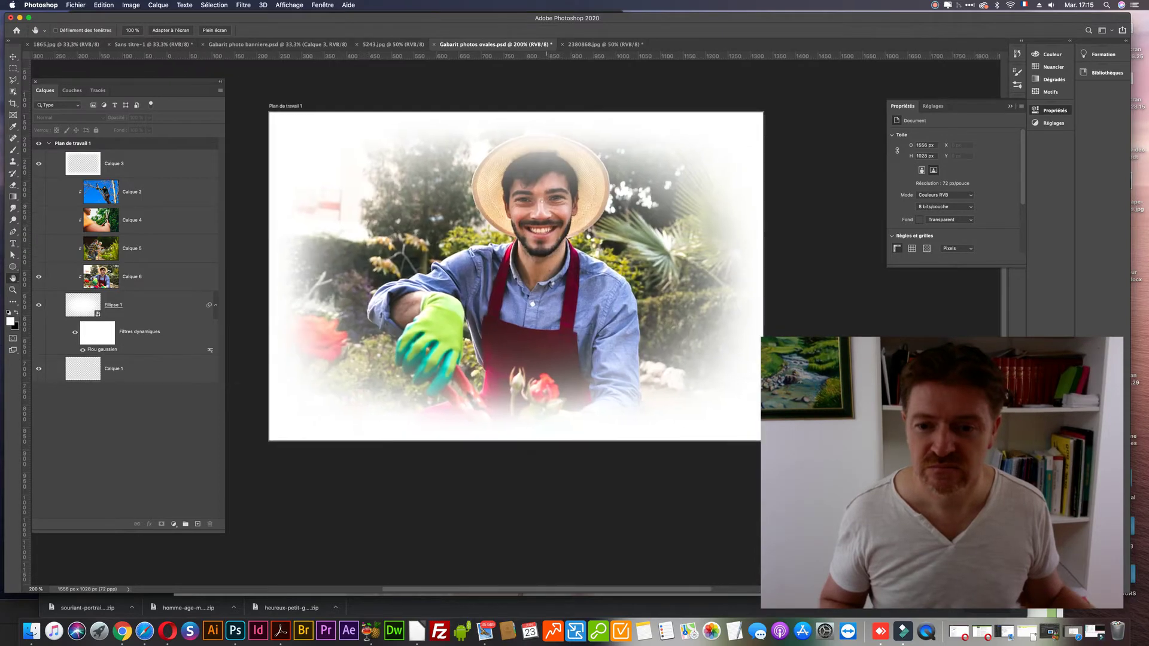
{"action": "key", "text": "v"}
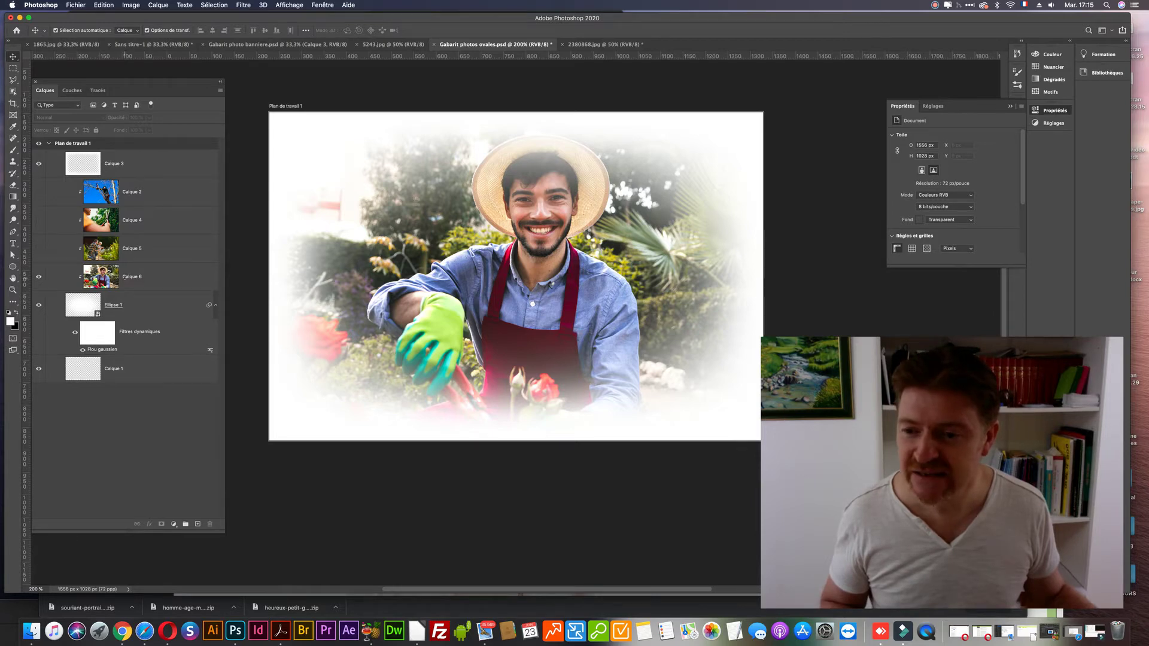
{"action": "left_click", "coordinate": [124, 277]}
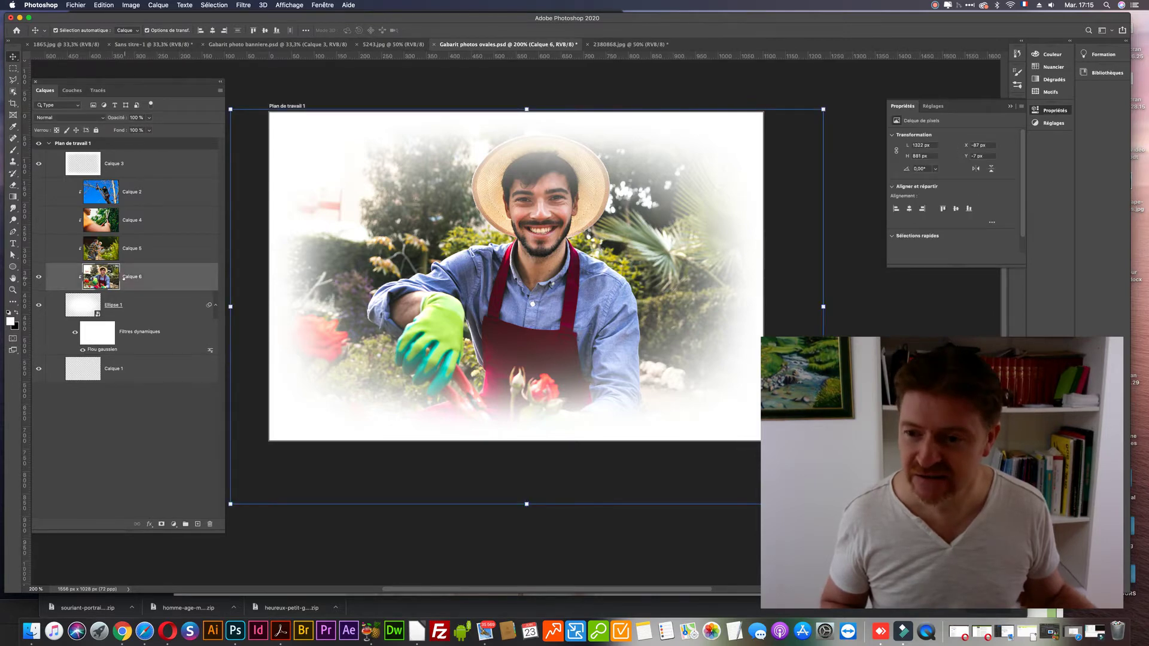
{"action": "left_click", "coordinate": [343, 84]}
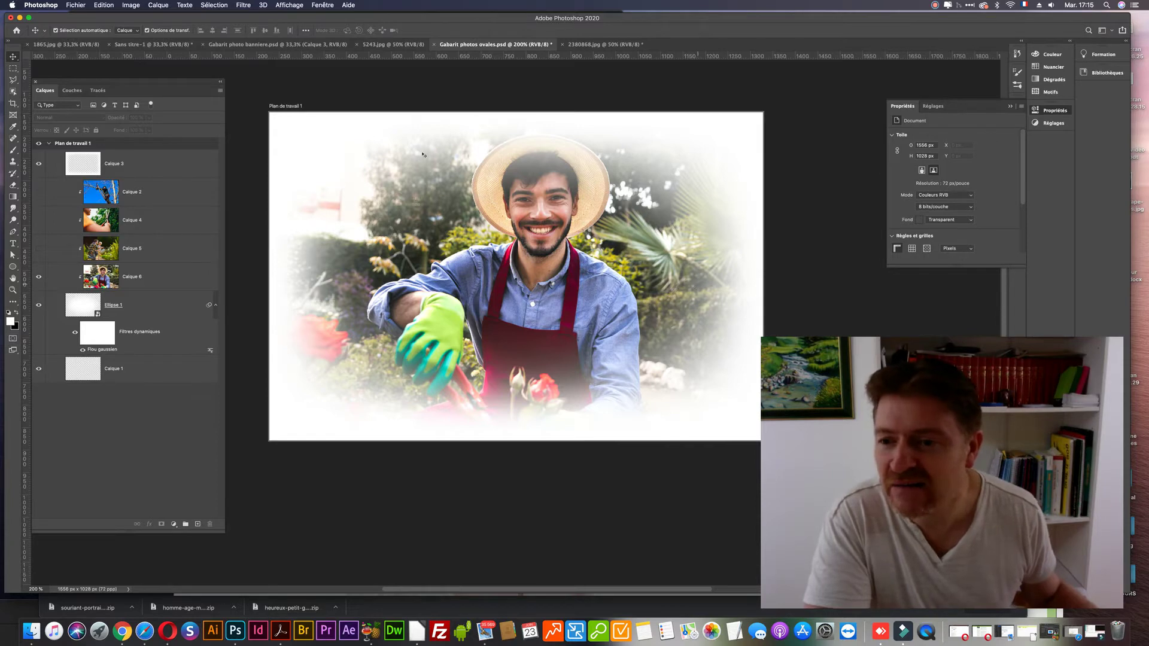
- Compare Calque 3 hidden and shown, rename it 'contour blanc', then toggle Ellipse 1
{"action": "left_click", "coordinate": [38, 164]}
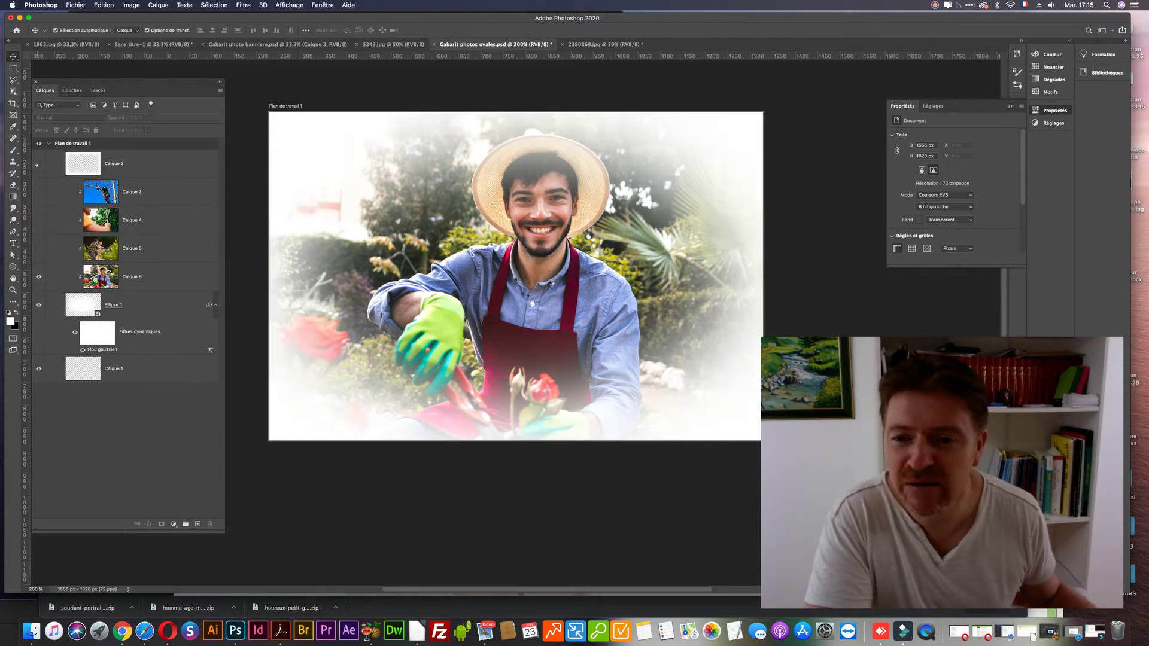
{"action": "left_click", "coordinate": [38, 164]}
{"action": "left_click", "coordinate": [112, 163]}
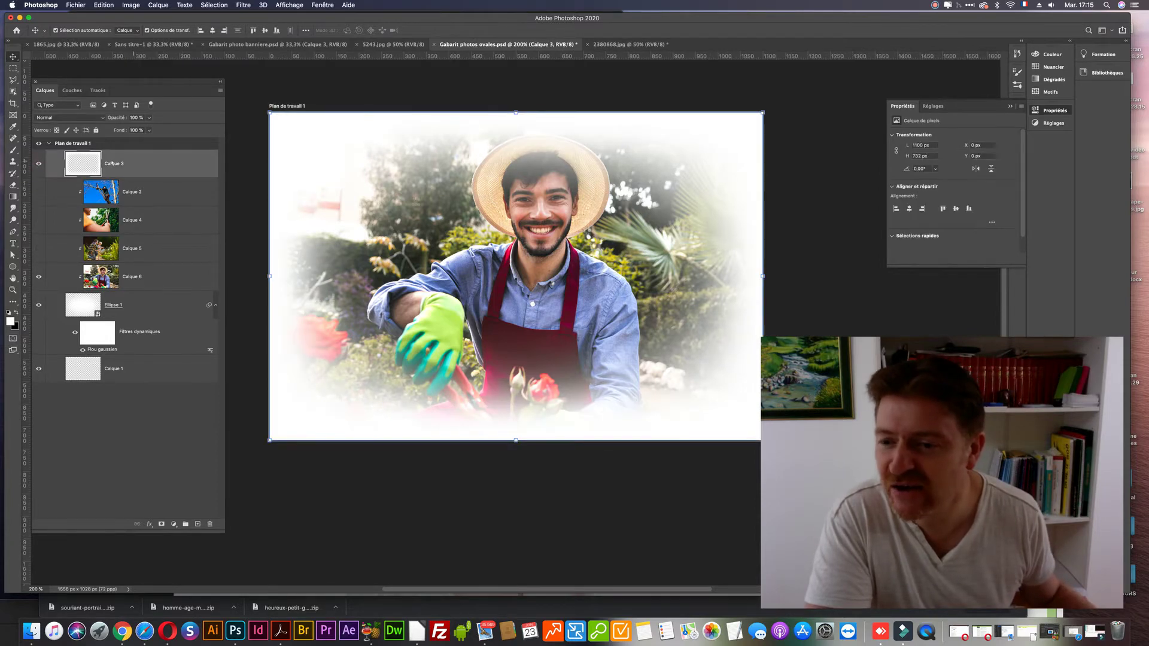
{"action": "double_click", "coordinate": [114, 163]}
{"action": "type", "text": "con"}
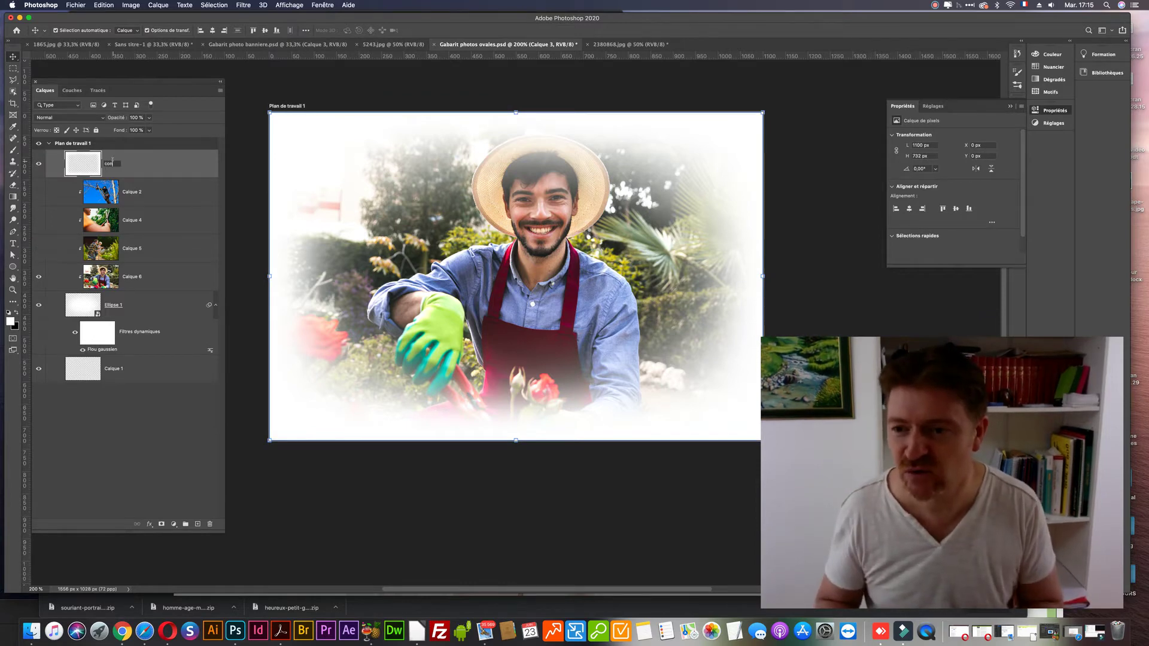
{"action": "type", "text": "tour blanc"}
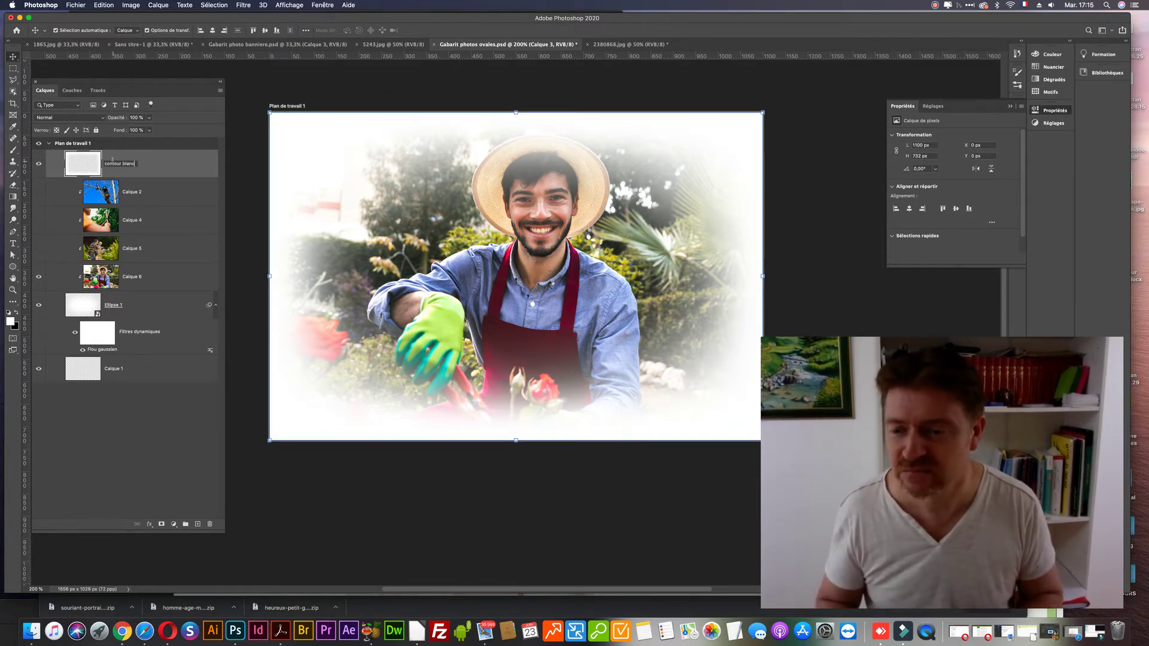
{"action": "key", "text": "Return"}
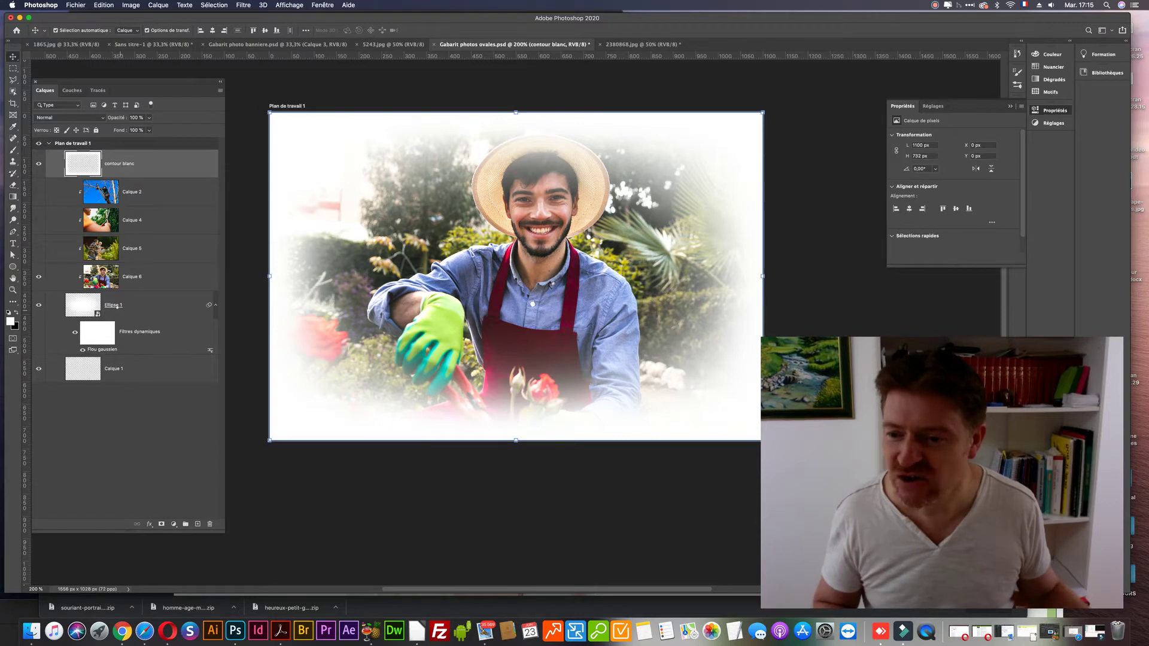
{"action": "left_click", "coordinate": [36, 305]}
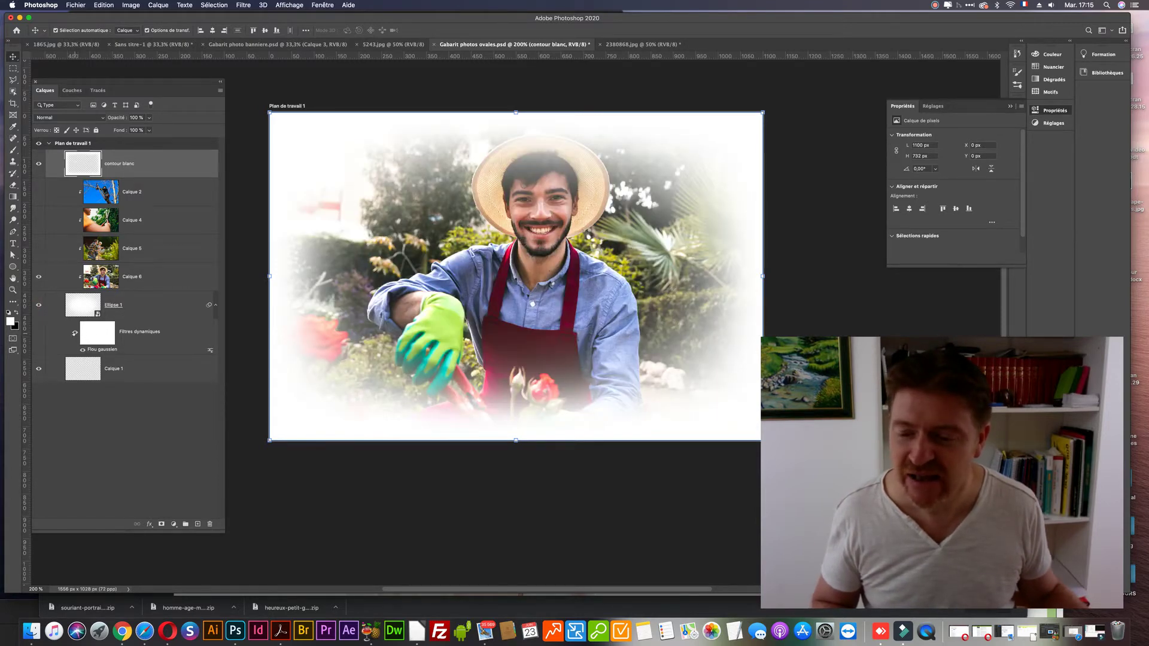
- Toggle Ellipse 1's Gaussian blur and the layer's visibility to compare the oval edge
{"action": "left_click", "coordinate": [74, 334]}
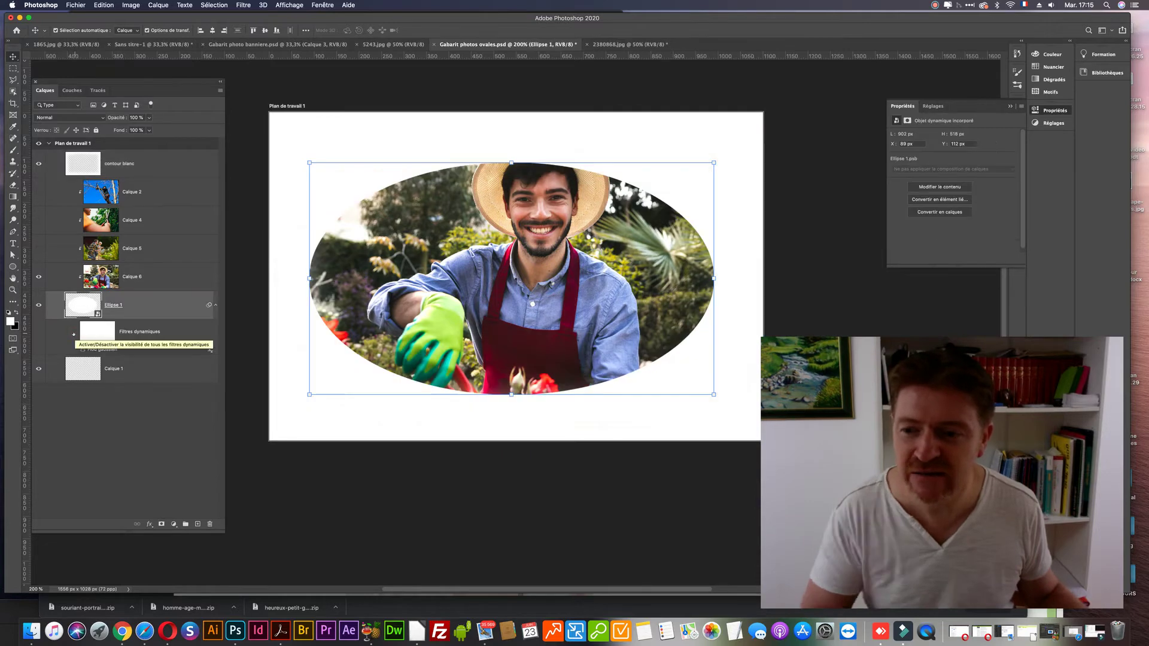
{"action": "left_click", "coordinate": [73, 334]}
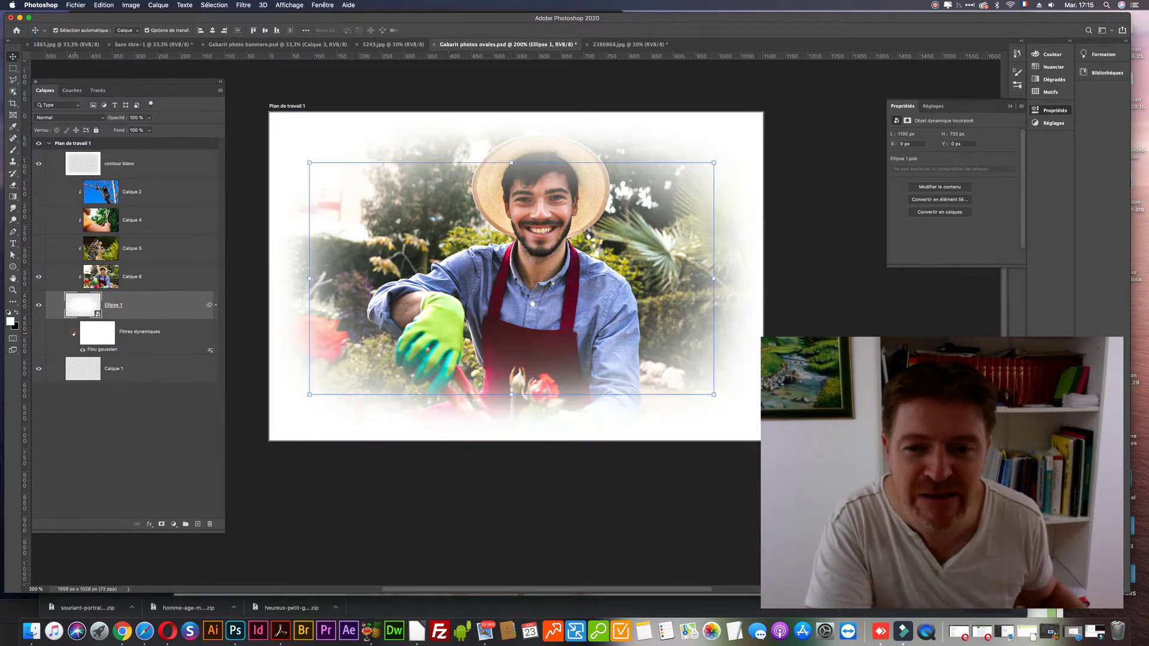
{"action": "left_click", "coordinate": [74, 334]}
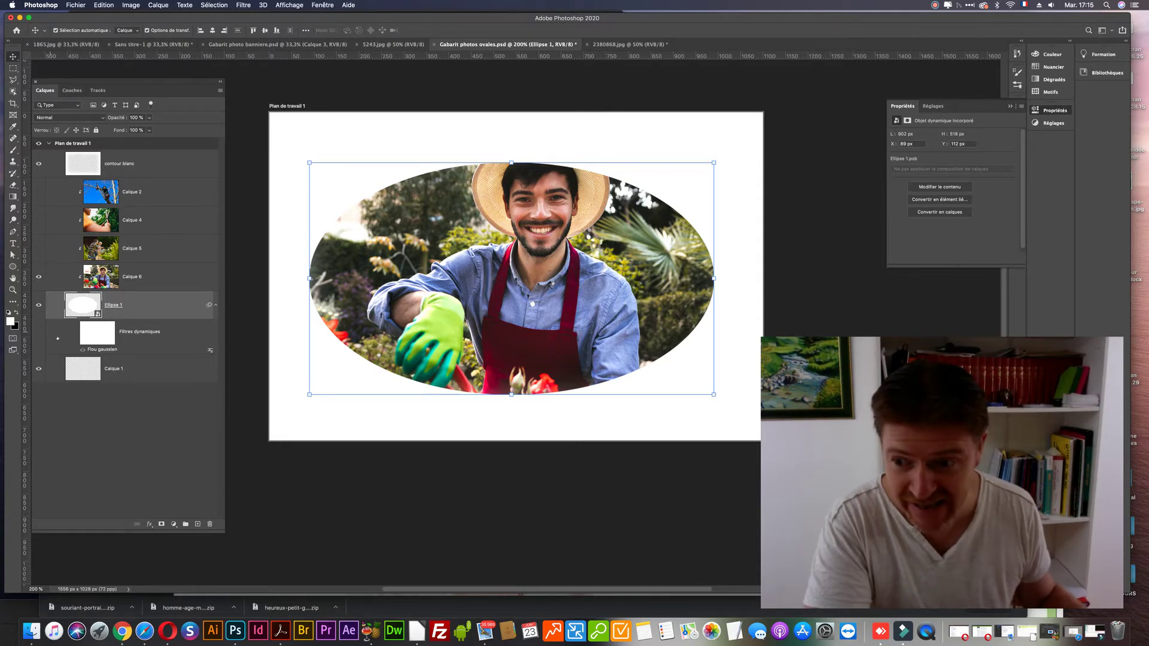
{"action": "left_click", "coordinate": [35, 308]}
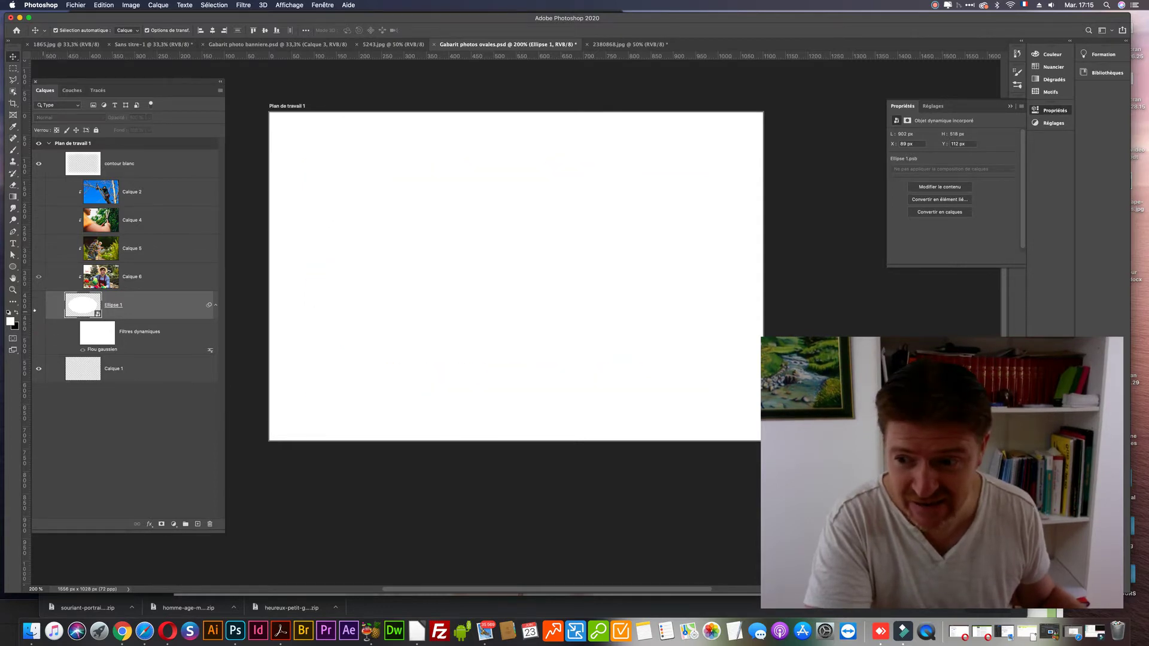
{"action": "left_click", "coordinate": [66, 338]}
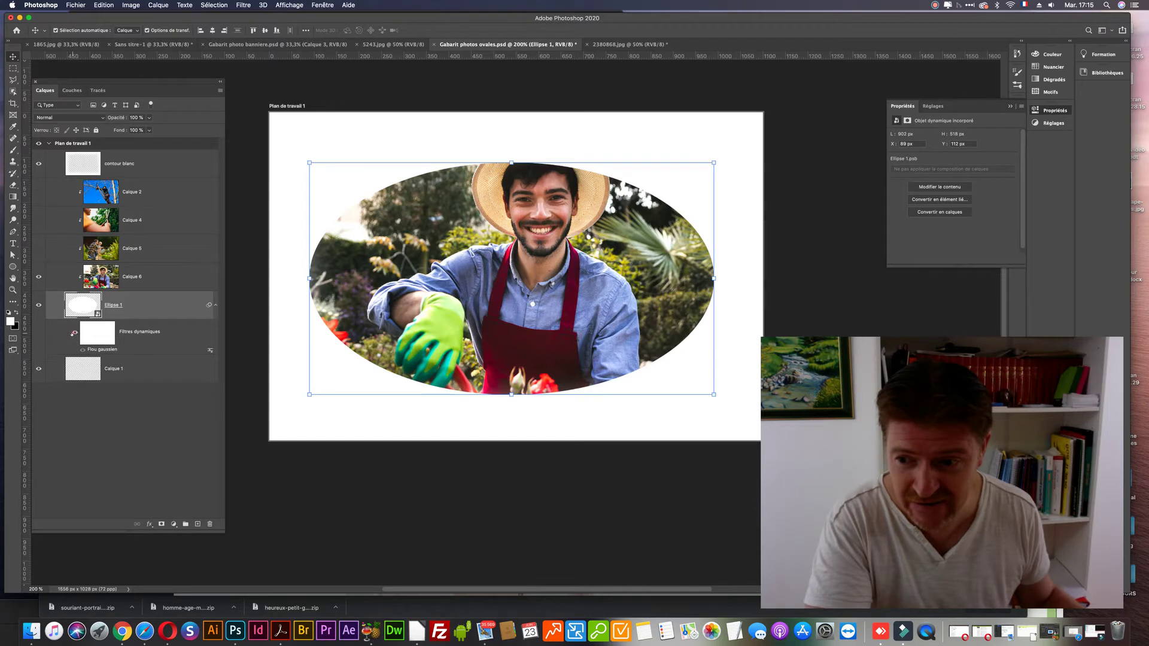
- Flip the Gaussian blur on and off repeatedly, leaving it off for a sharp-edged oval
{"action": "left_click", "coordinate": [74, 332]}
{"action": "left_click", "coordinate": [73, 333]}
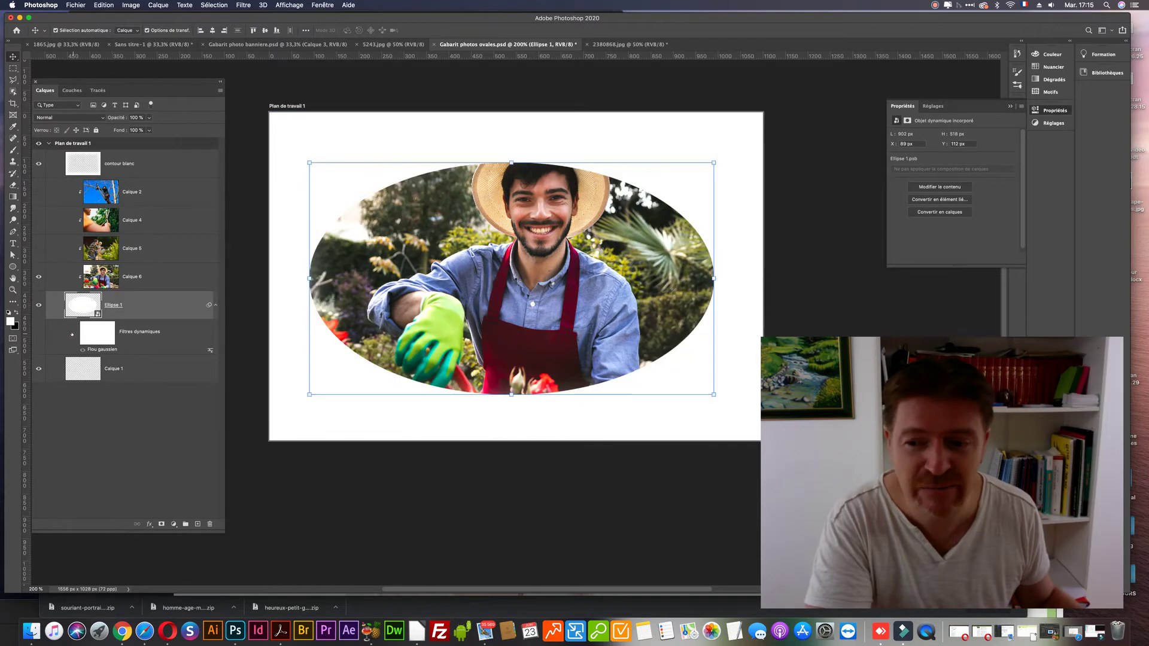
{"action": "left_click", "coordinate": [72, 334]}
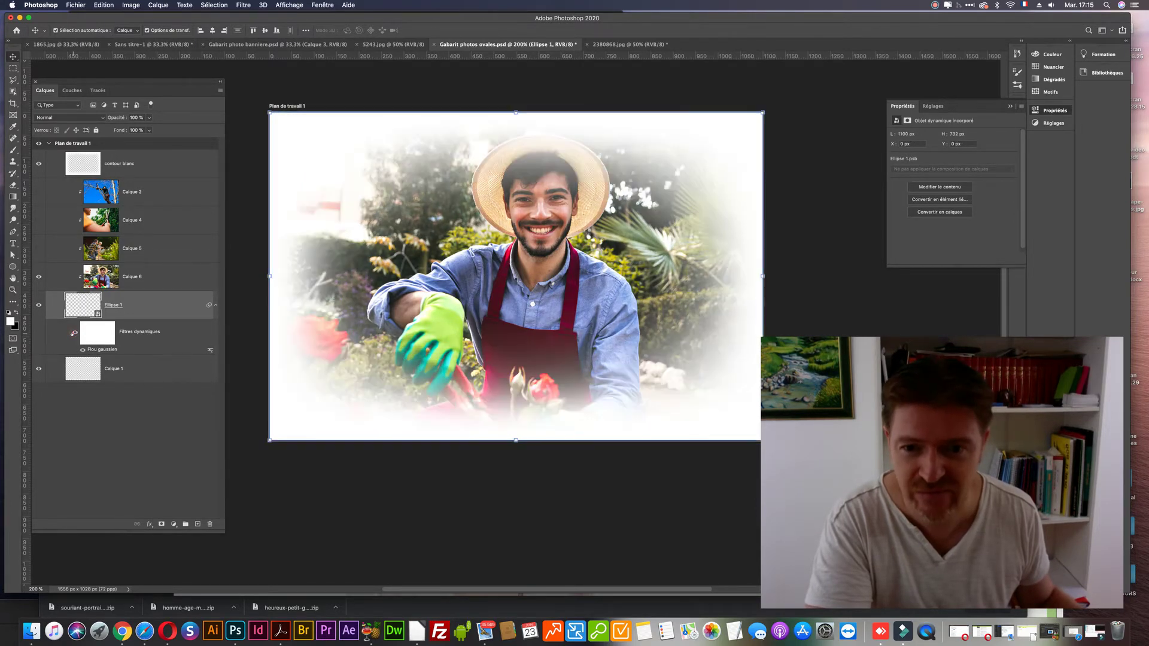
{"action": "left_click", "coordinate": [73, 334]}
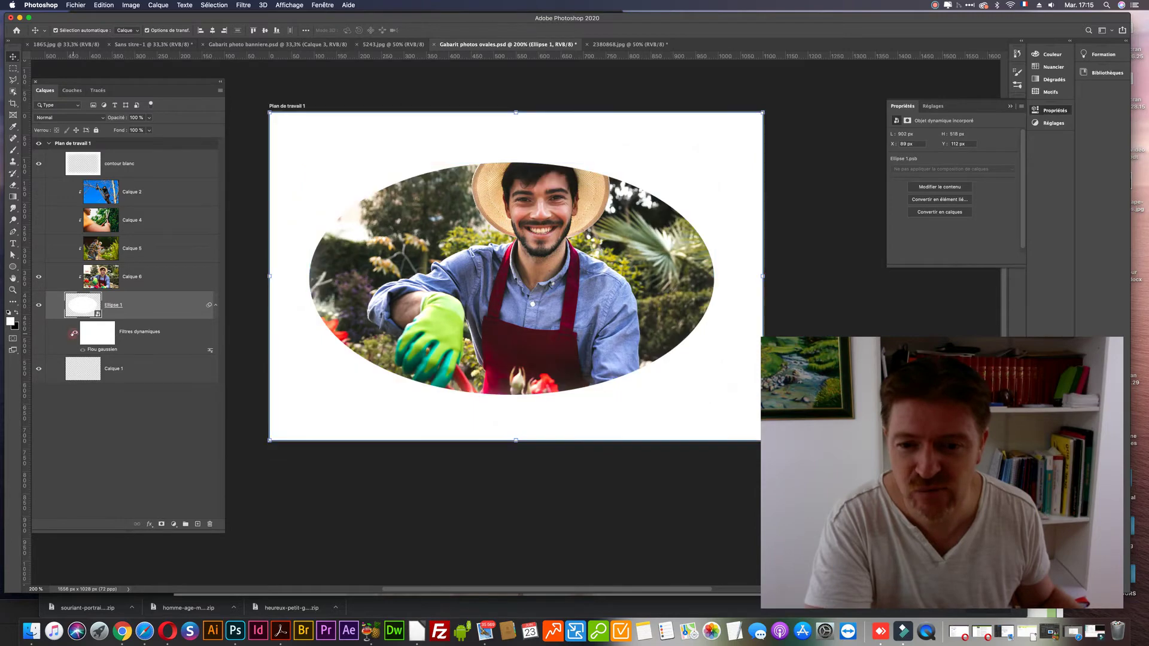
{"action": "left_click", "coordinate": [73, 334]}
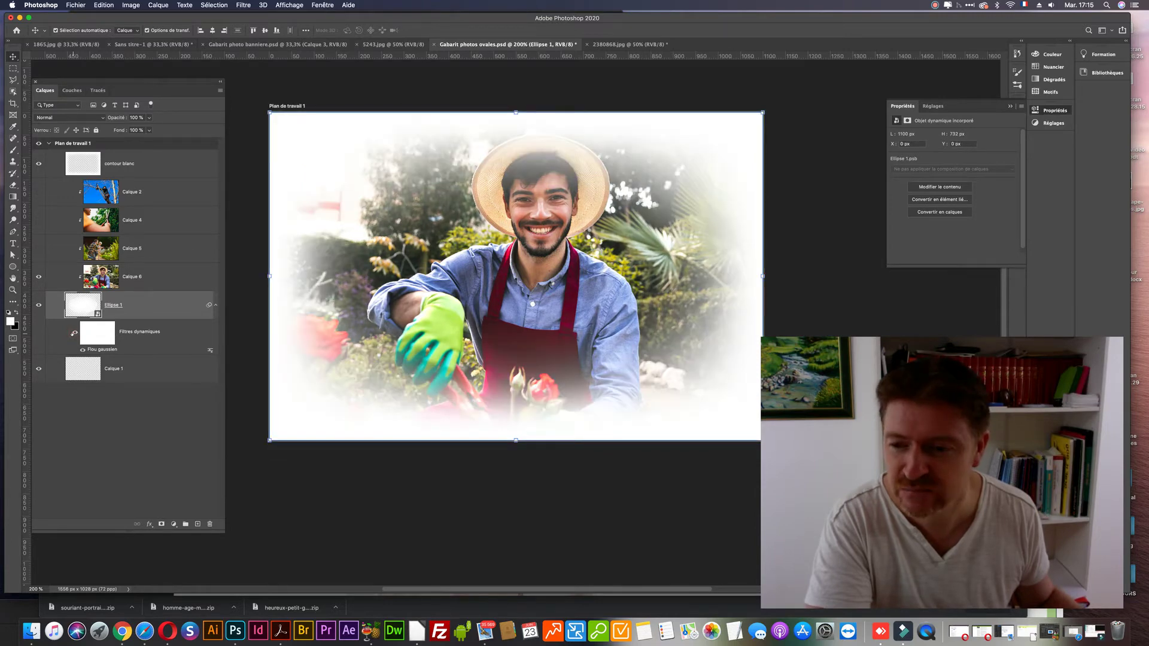
{"action": "left_click", "coordinate": [73, 334]}
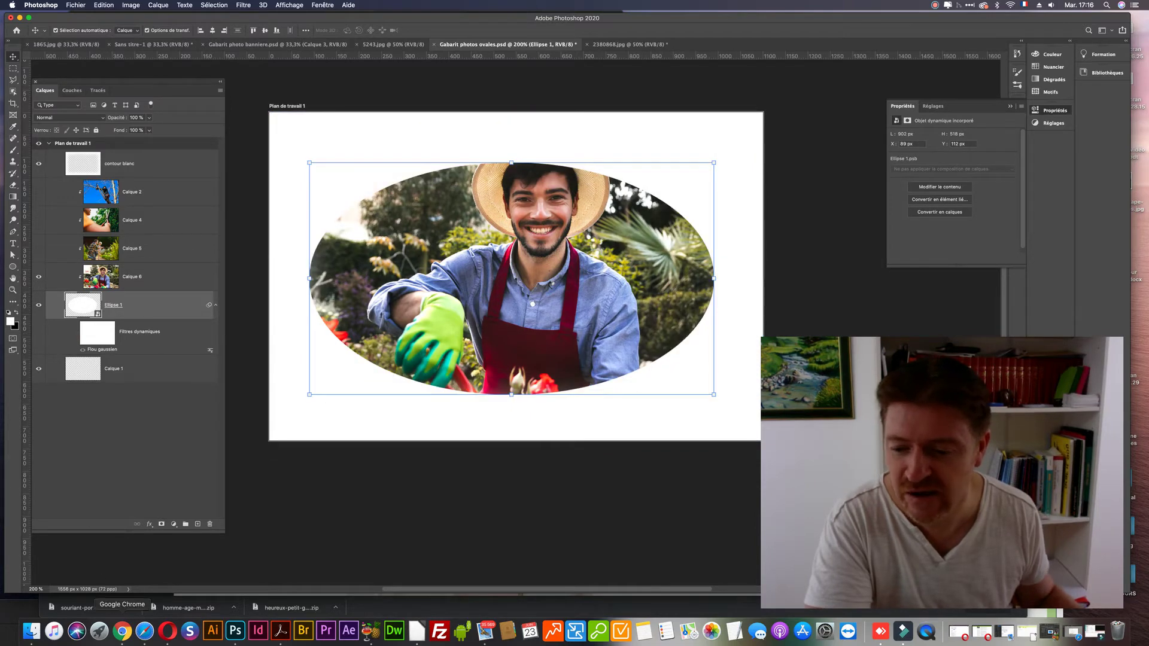
{"action": "left_click", "coordinate": [122, 632]}
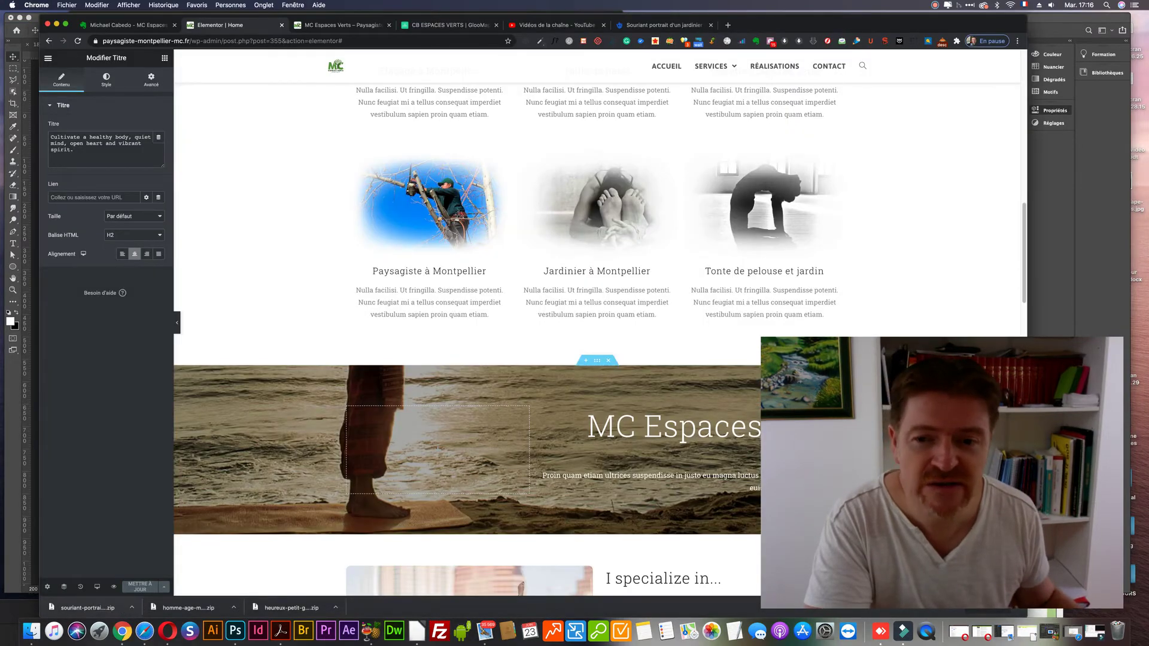
{"action": "scroll", "coordinate": [592, 198], "scroll_direction": "up", "scroll_amount": 3}
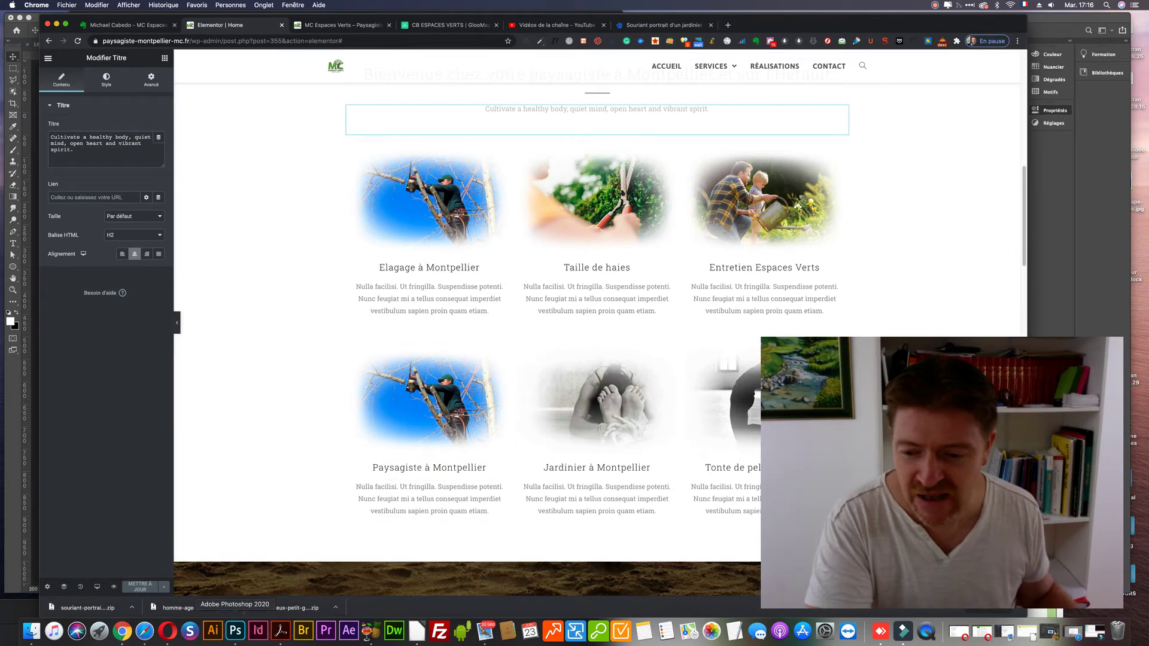
{"action": "left_click", "coordinate": [235, 630]}
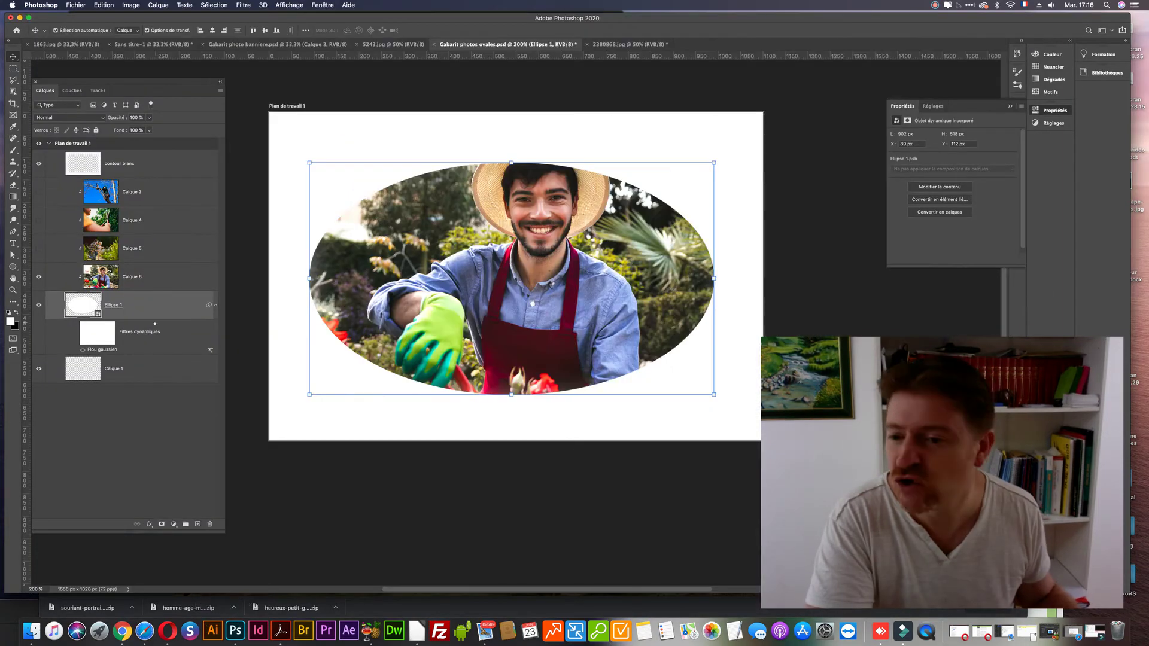
- Inspect the oval's Gaussian Blur settings and blending options, closing each without changes
{"action": "double_click", "coordinate": [102, 350]}
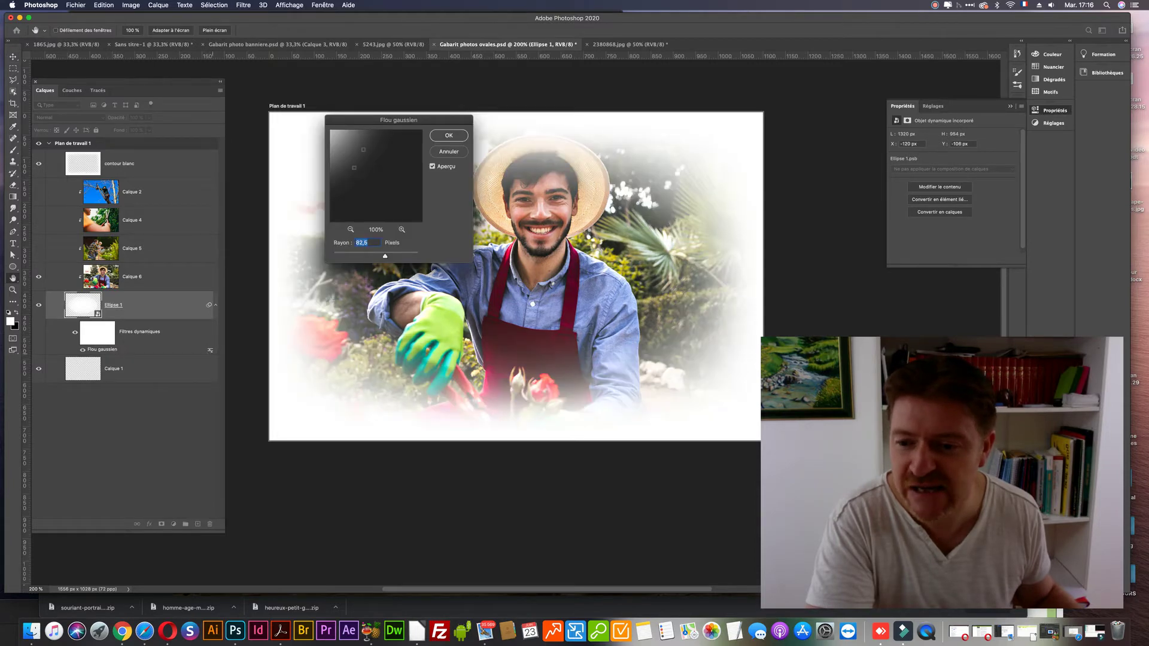
{"action": "left_click", "coordinate": [449, 151]}
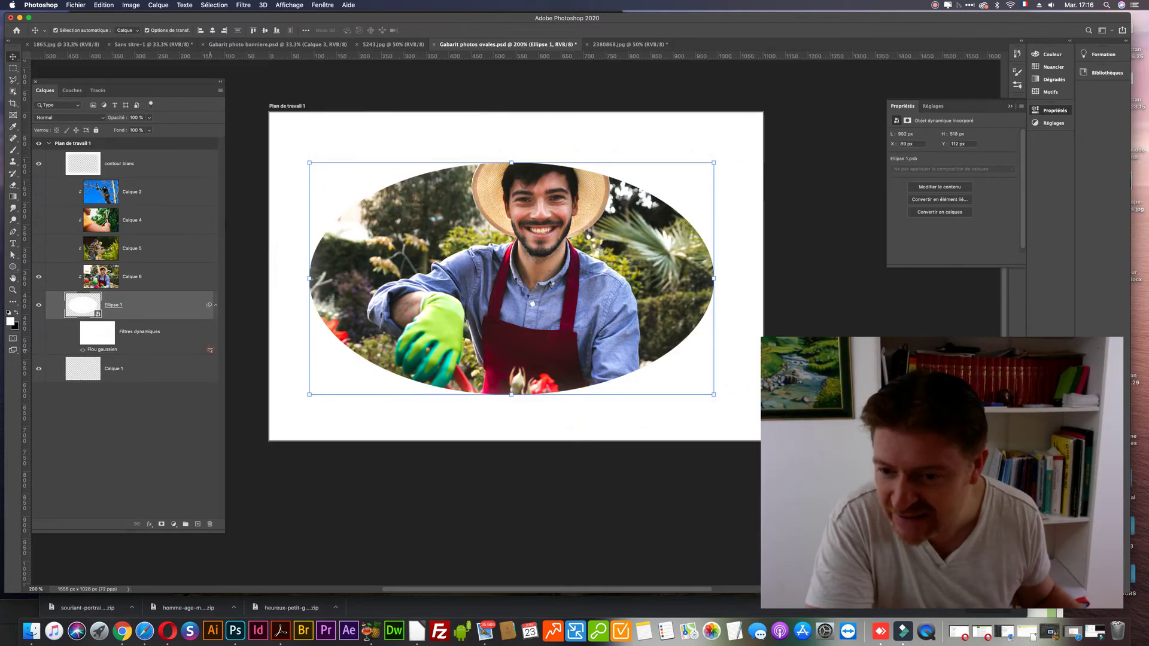
{"action": "double_click", "coordinate": [211, 350]}
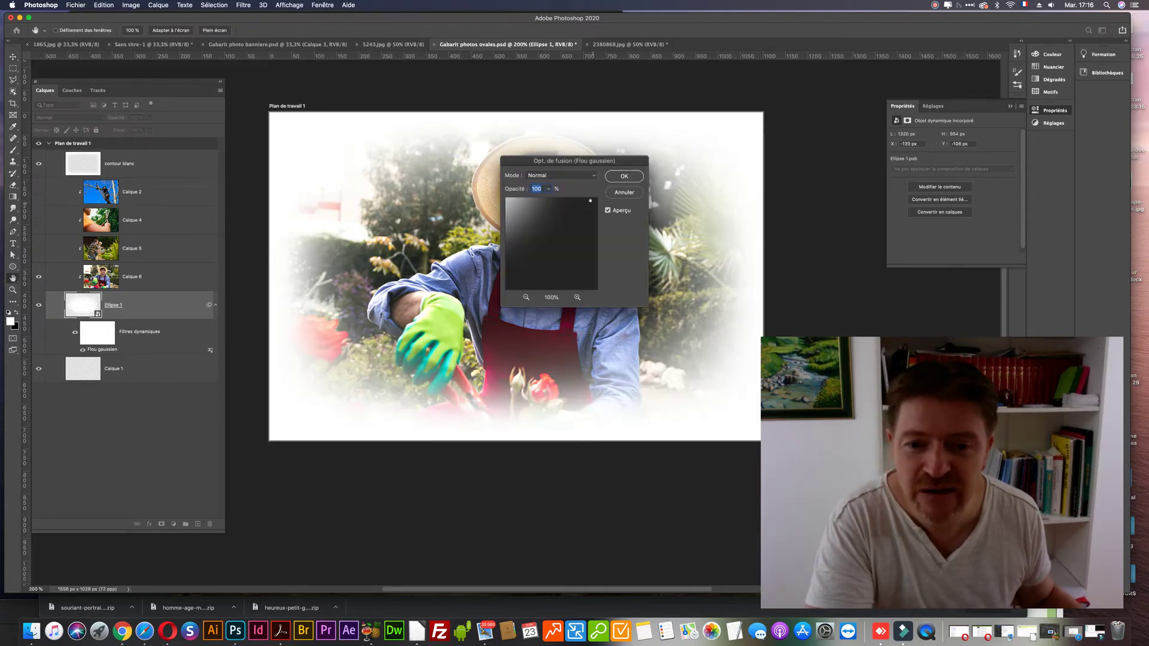
{"action": "left_click", "coordinate": [625, 192]}
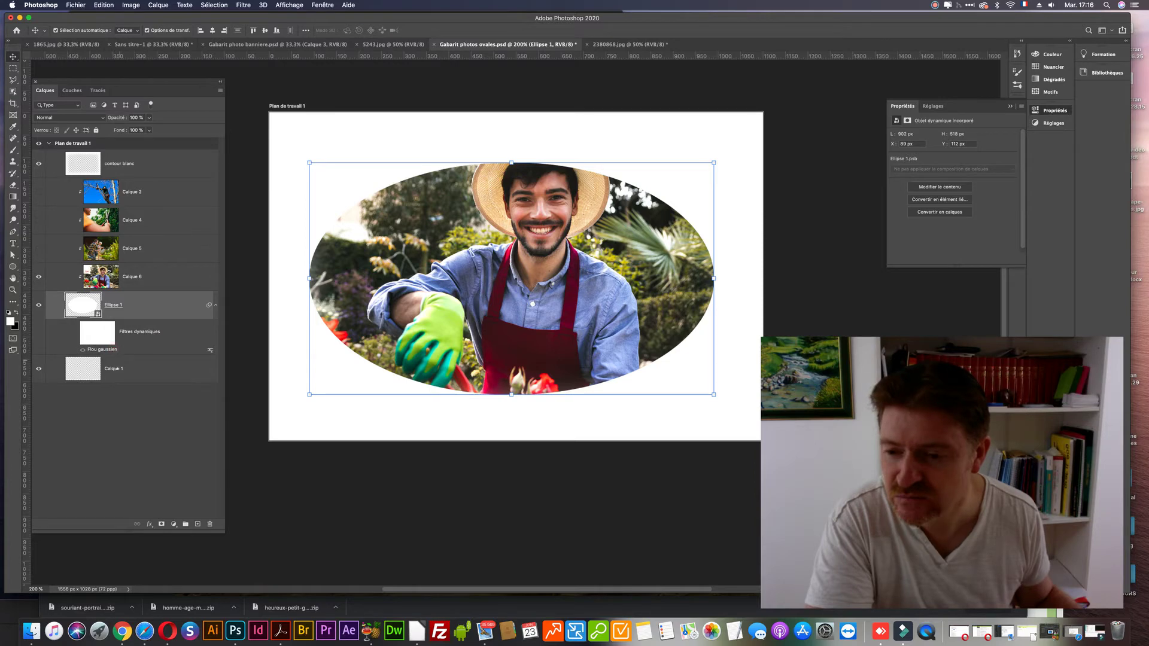
{"action": "left_click", "coordinate": [156, 369]}
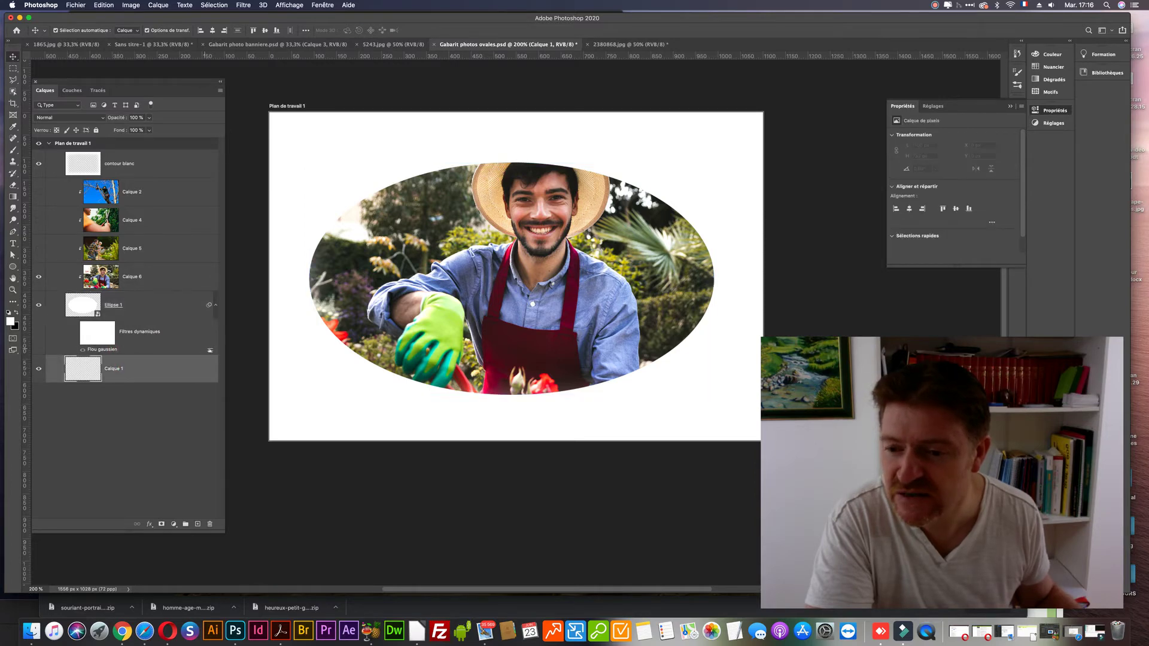
{"action": "double_click", "coordinate": [210, 351]}
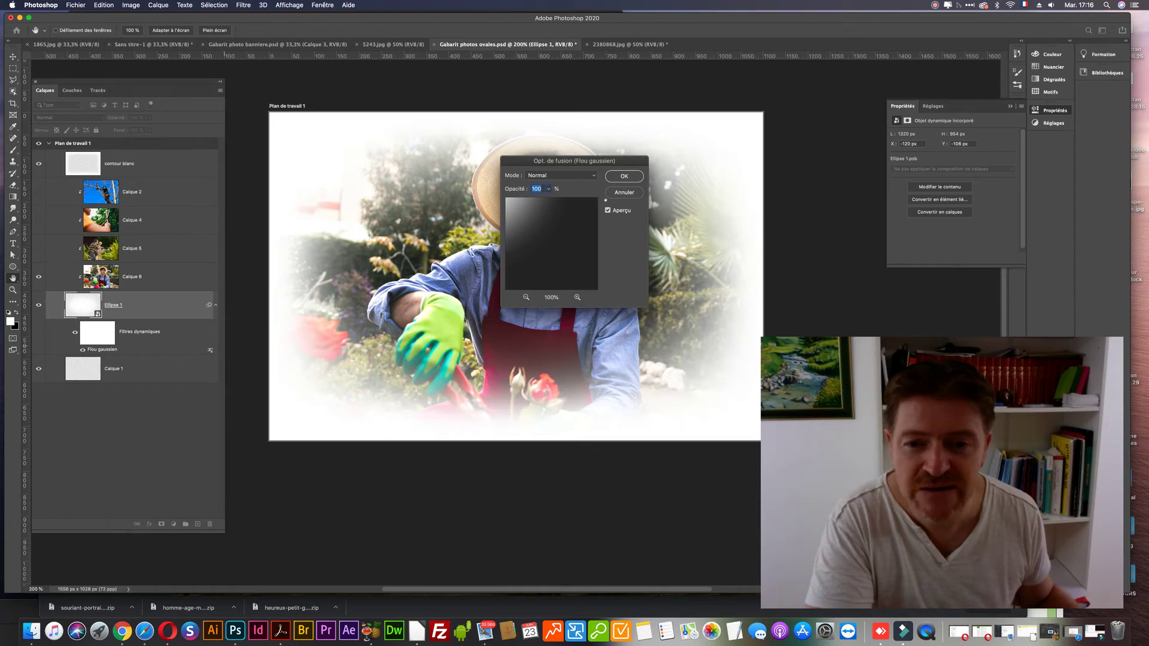
{"action": "left_click", "coordinate": [618, 193]}
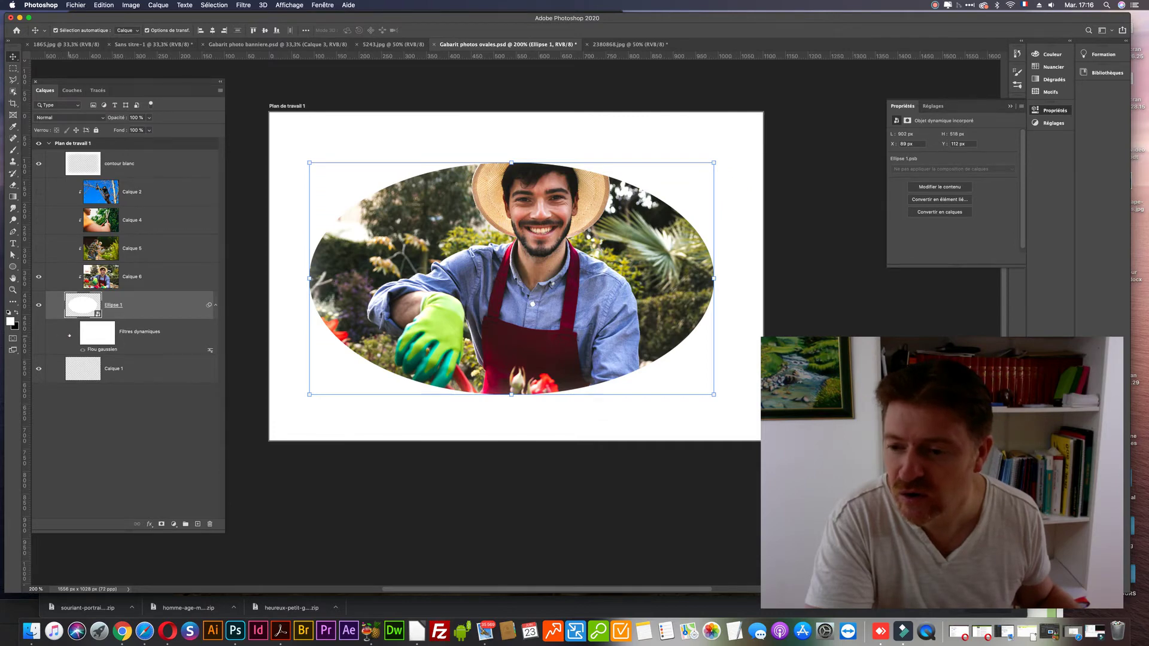
- Re-enable the Gaussian Blur, preview a smaller radius, and cancel to keep the original strength
{"action": "left_click", "coordinate": [74, 332]}
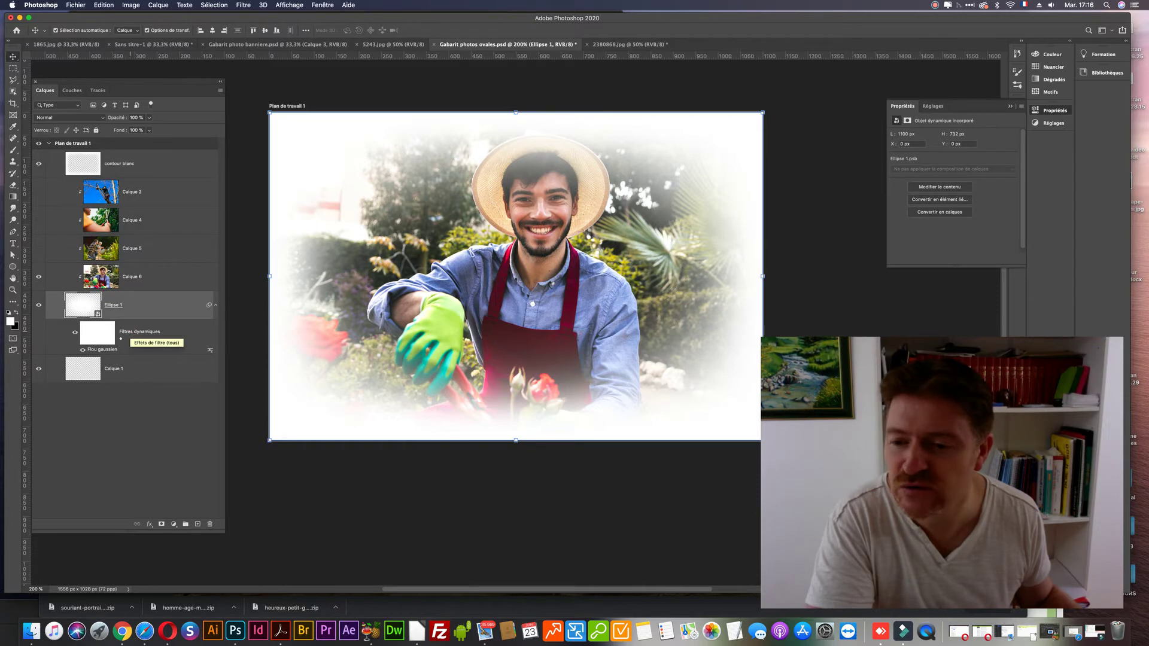
{"action": "double_click", "coordinate": [102, 350]}
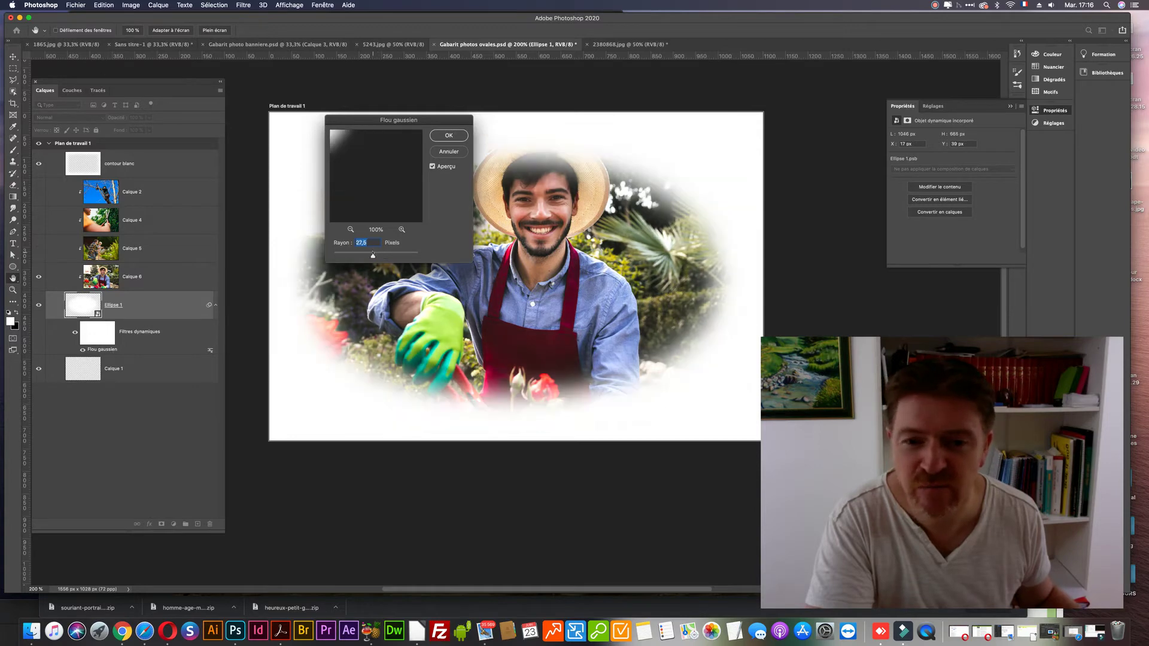
{"action": "left_click_drag", "start_coordinate": [373, 256], "coordinate": [384, 256]}
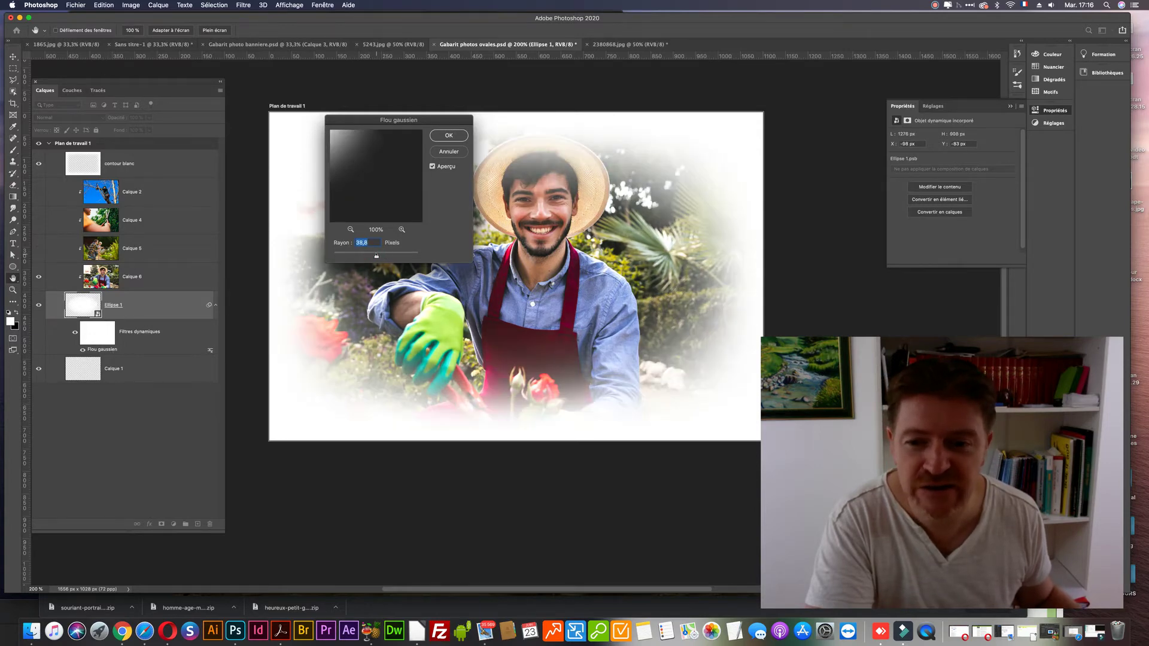
{"action": "left_click", "coordinate": [443, 152]}
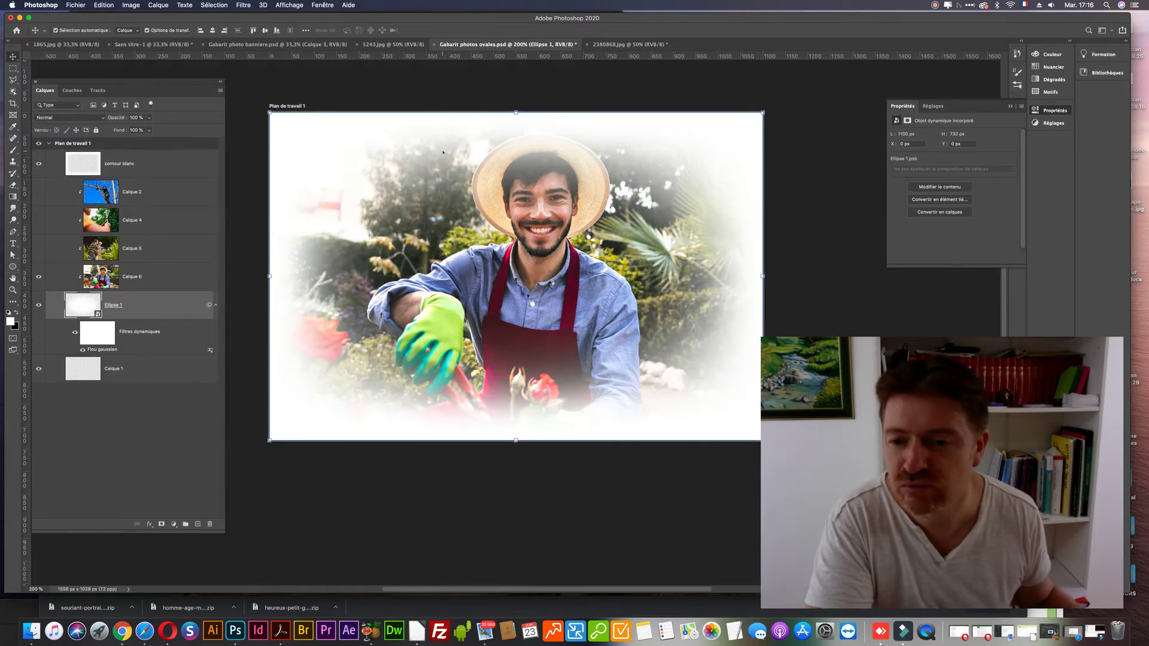
{"action": "left_click", "coordinate": [76, 5]}
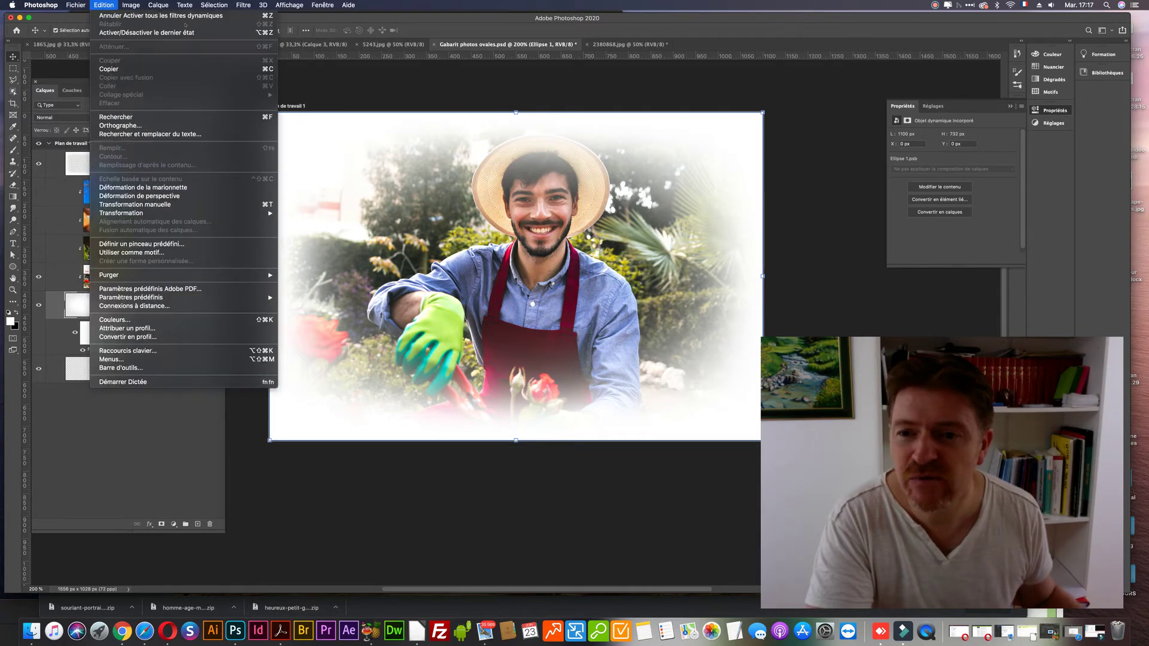
{"action": "mouse_move", "coordinate": [88, 129]}
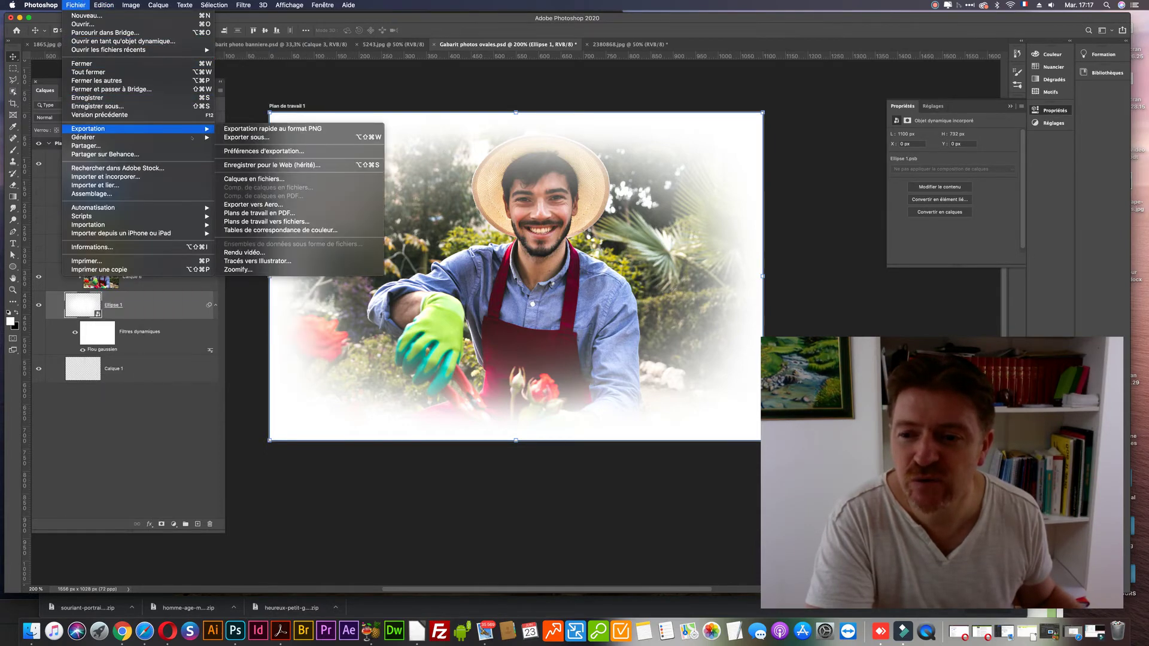
- Export the faded gardener image via Save for Web at 550 px wide as jardinier-montpellier.jpg
{"action": "left_click", "coordinate": [291, 165]}
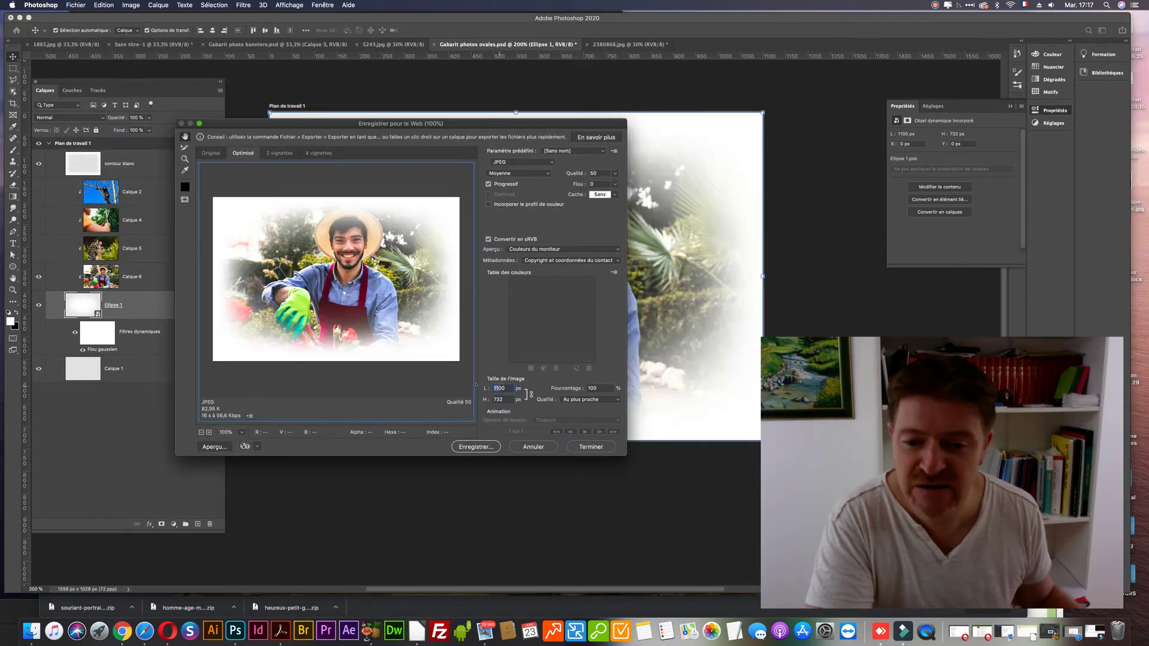
{"action": "type", "text": "5500"}
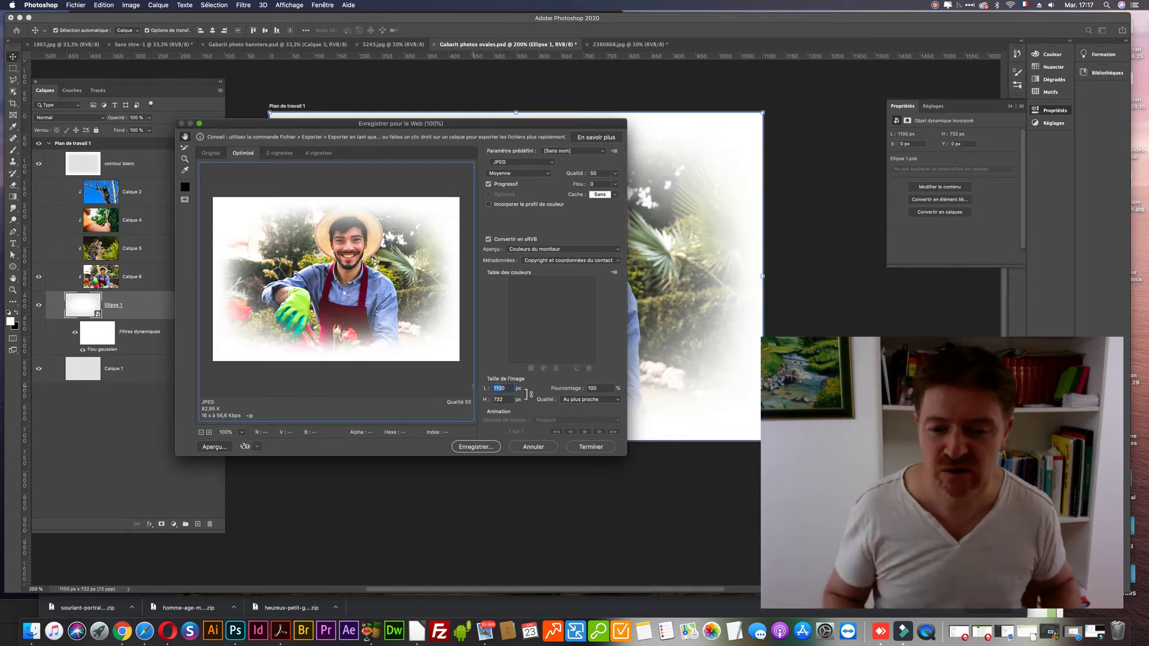
{"action": "key", "text": "BackSpace"}
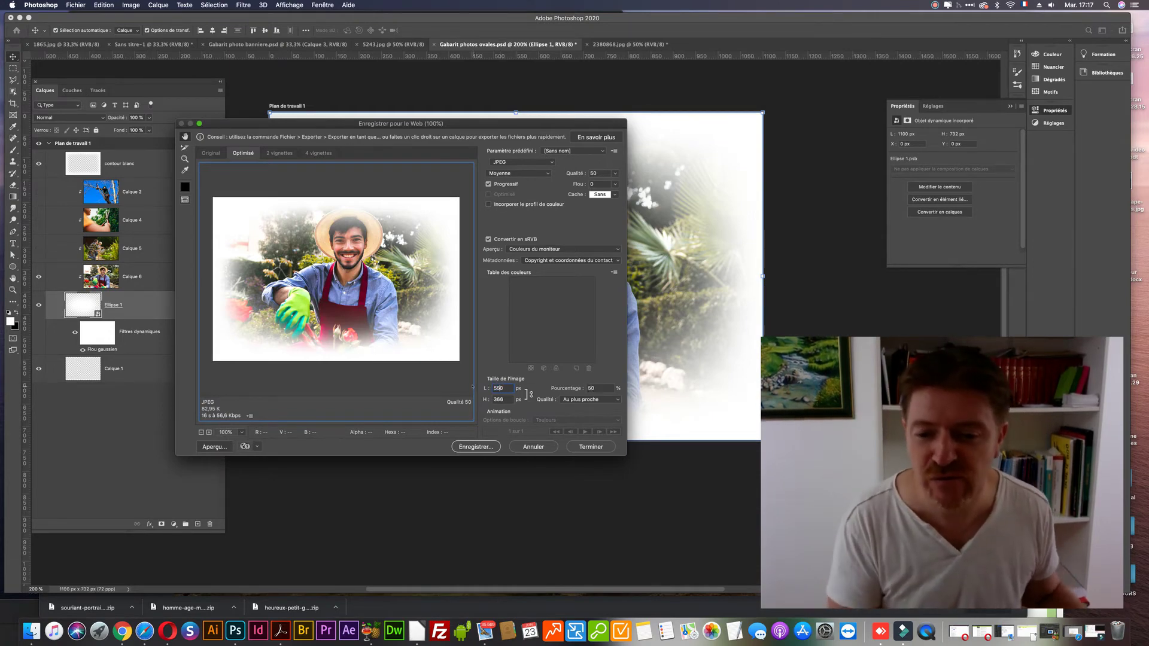
{"action": "left_click", "coordinate": [477, 447]}
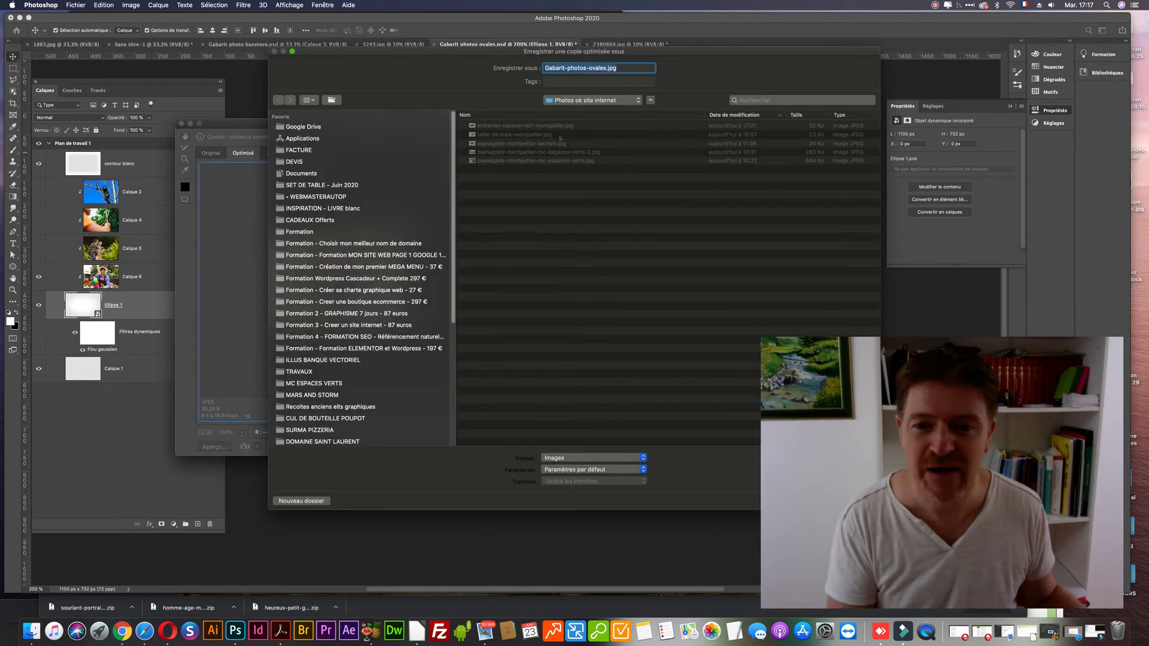
{"action": "left_click", "coordinate": [541, 126]}
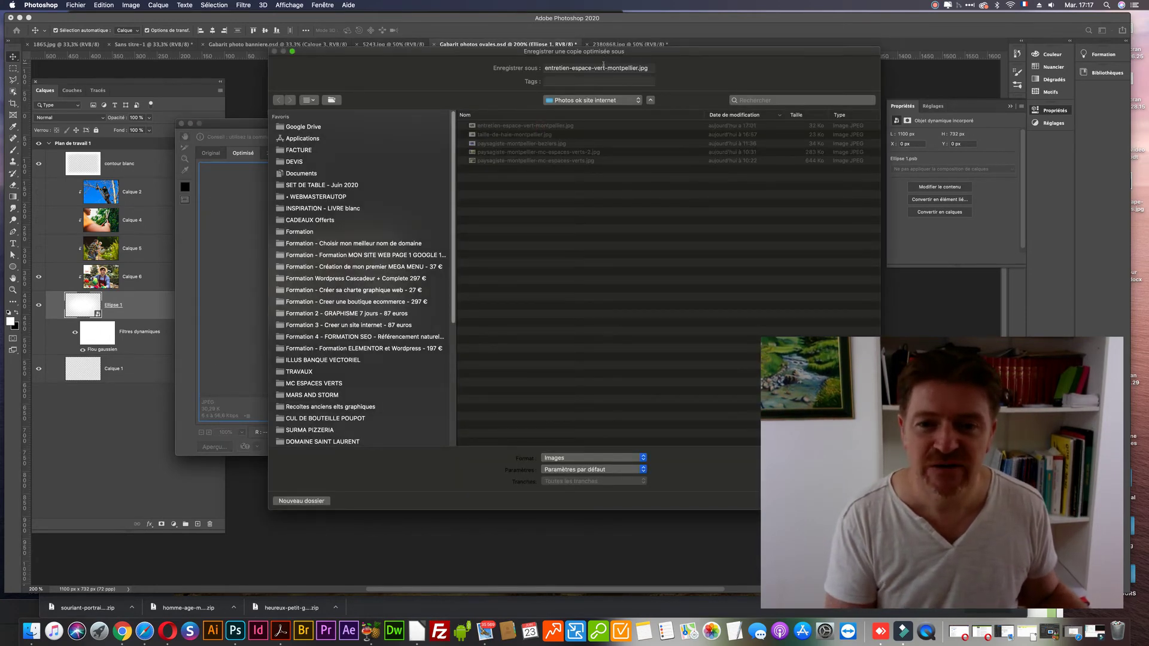
{"action": "left_click_drag", "start_coordinate": [604, 68], "coordinate": [520, 67]}
{"action": "type", "text": "jardinier"}
{"action": "key", "text": "Return"}
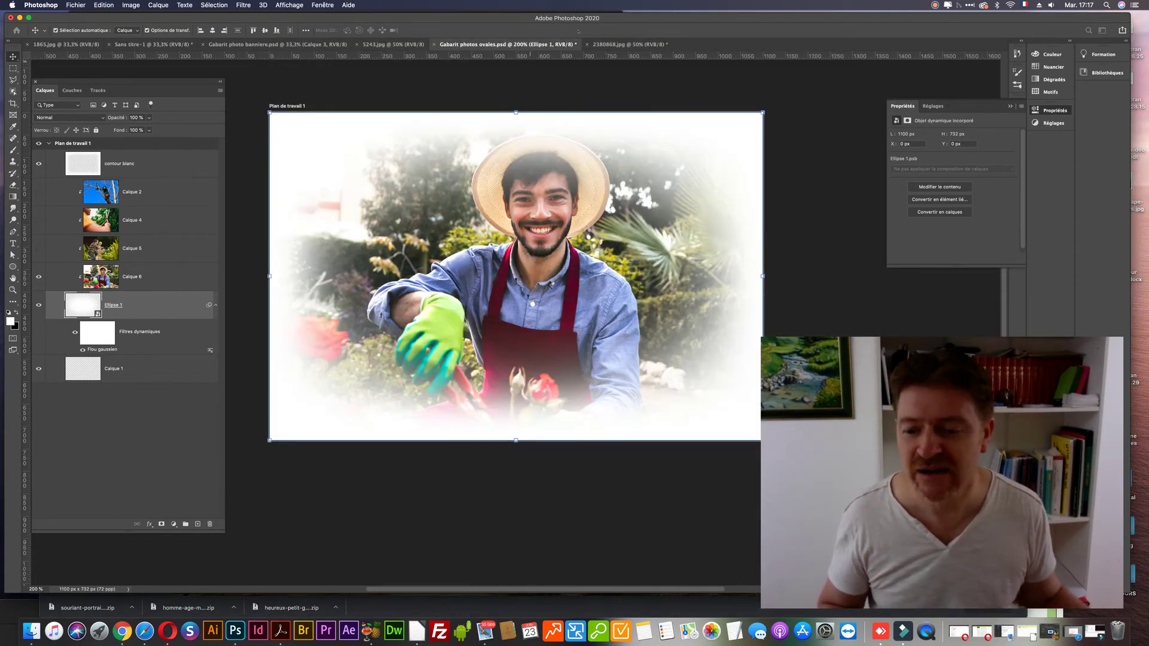
- Upload jardinier-montpellier.jpg to the media library from the Jardinier à Montpellier image widget
{"action": "left_click", "coordinate": [122, 631]}
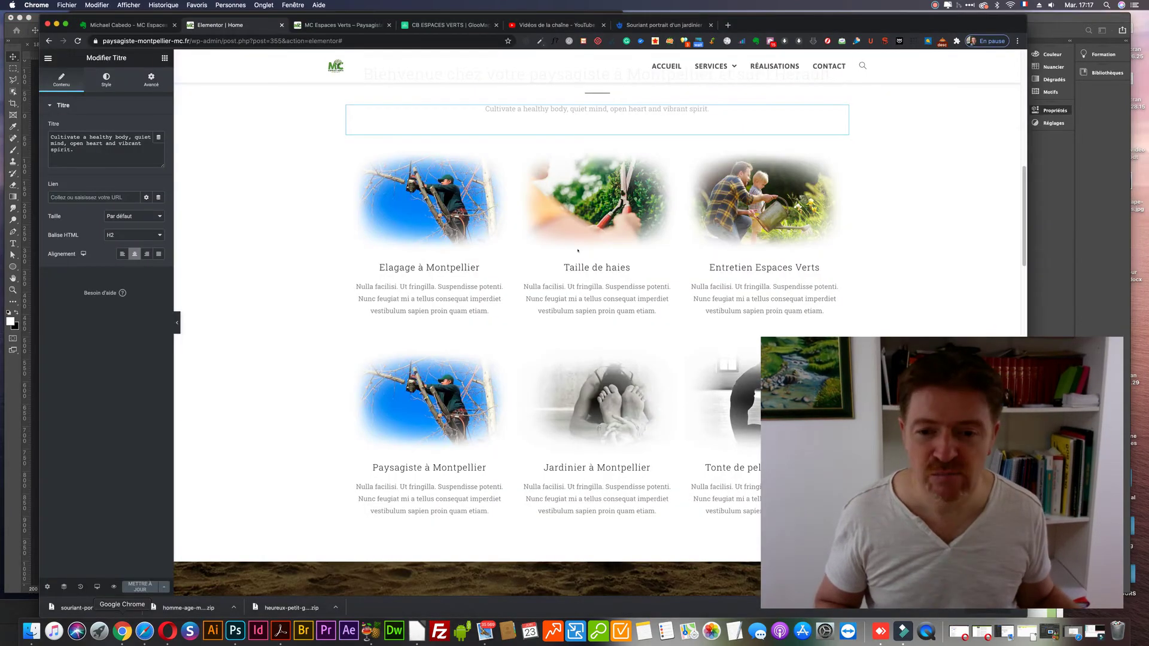
{"action": "scroll", "coordinate": [593, 322], "scroll_direction": "down", "scroll_amount": 1}
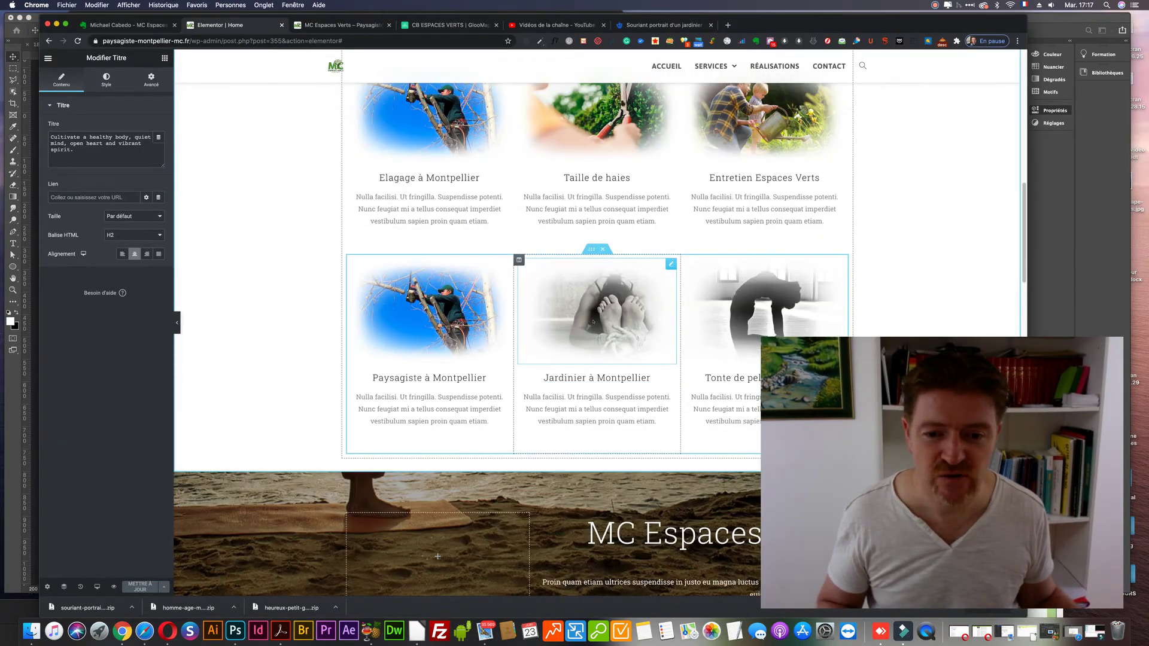
{"action": "left_click", "coordinate": [559, 306]}
{"action": "left_click", "coordinate": [106, 153]}
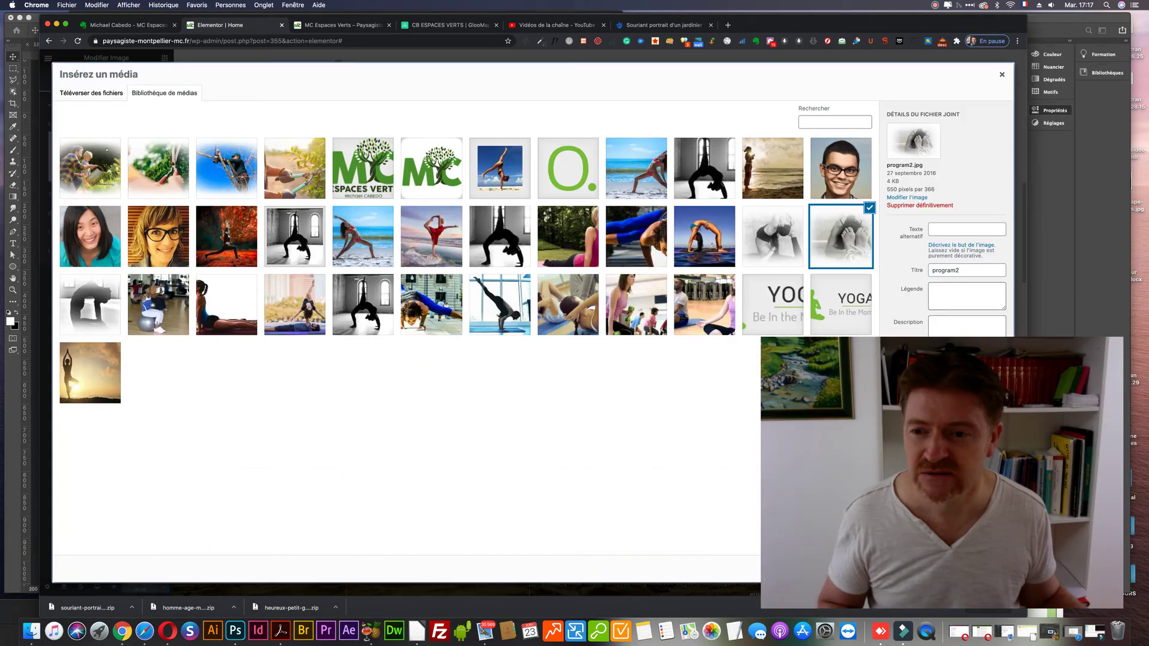
{"action": "left_click", "coordinate": [104, 94]}
{"action": "left_click", "coordinate": [501, 282]}
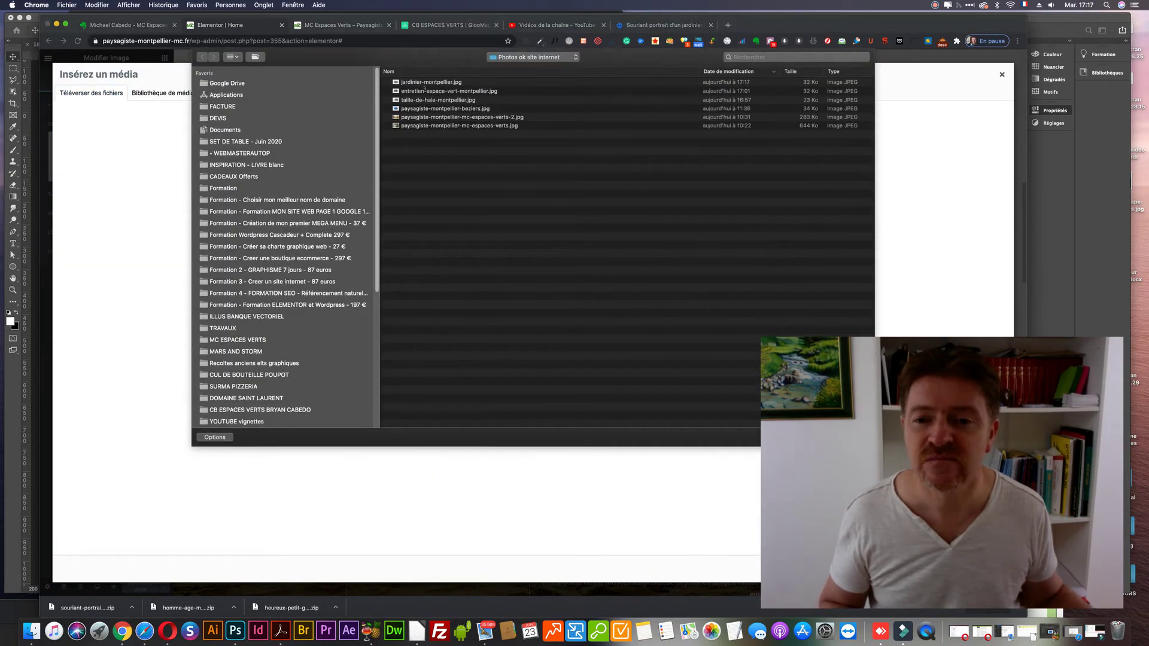
{"action": "left_click", "coordinate": [426, 82]}
{"action": "key", "text": "space"}
{"action": "key", "text": "space"}
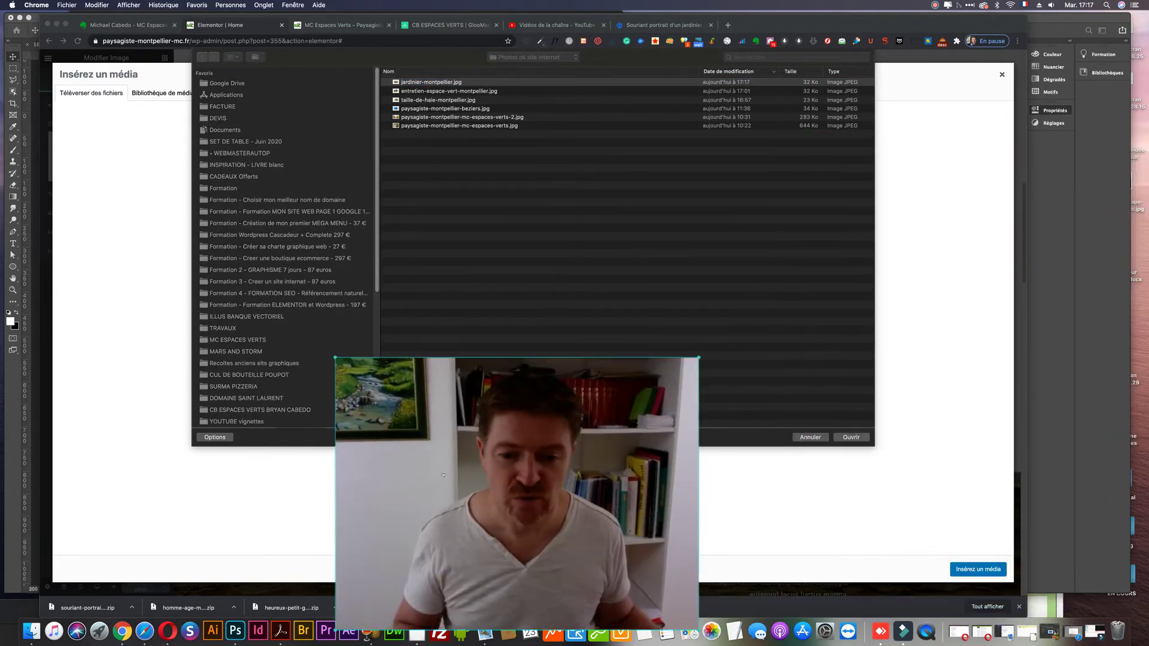
{"action": "left_click", "coordinate": [850, 437]}
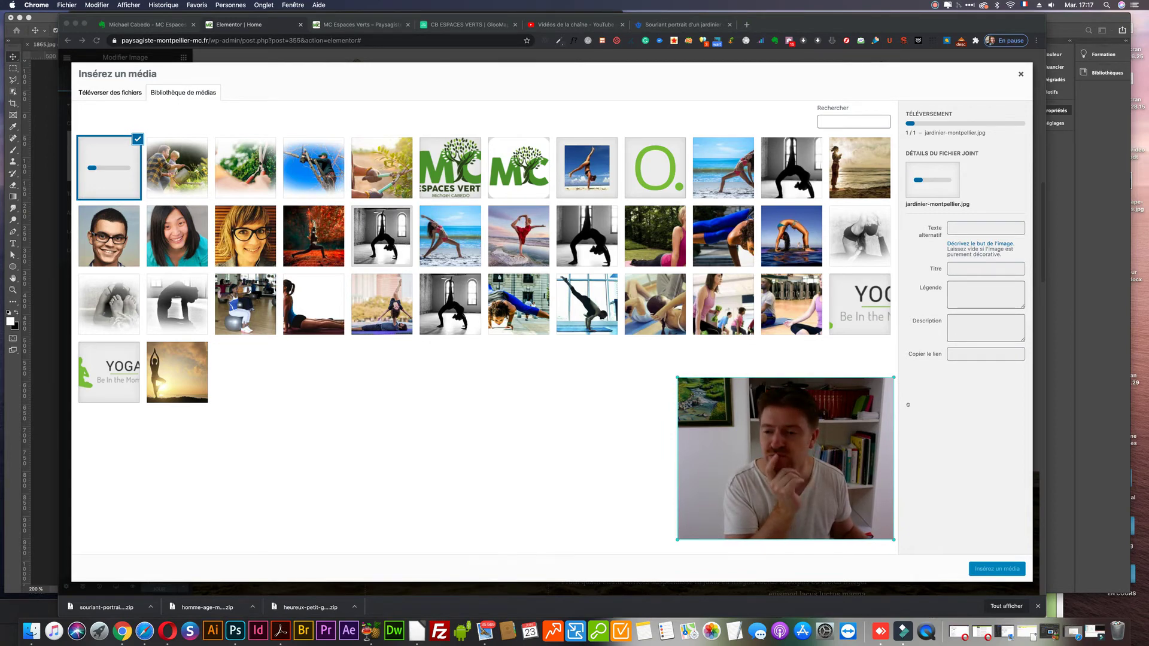
- Select the uploaded gardener photo and enter alt text naming Montpellier and MC Espaces Verts
{"action": "left_click", "coordinate": [988, 228]}
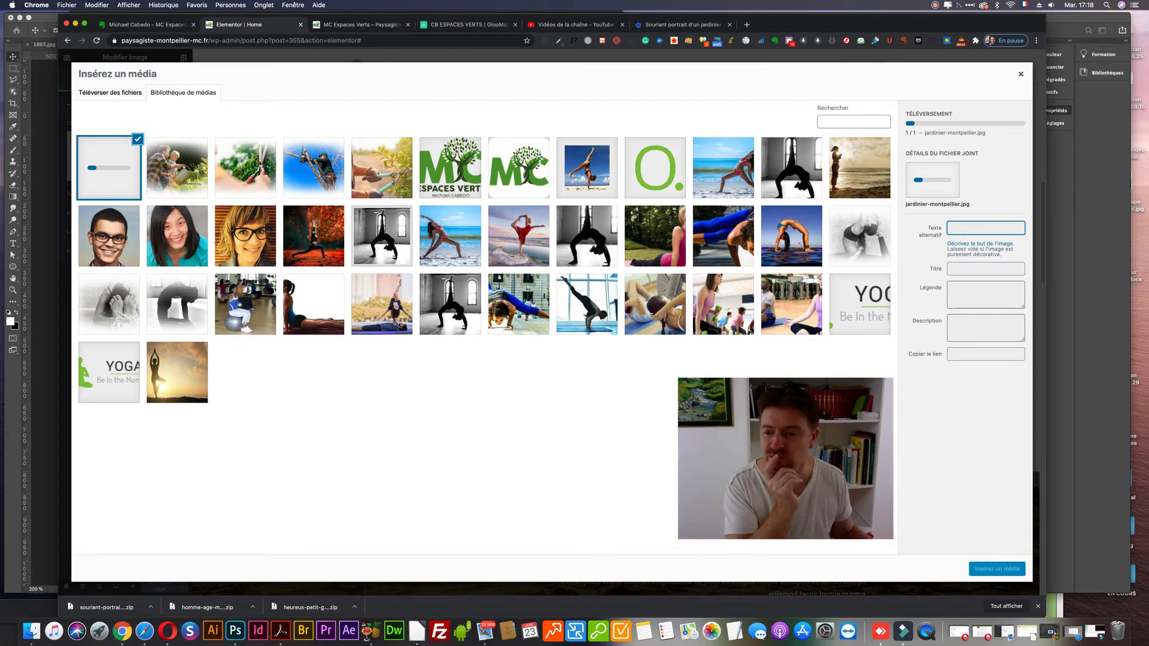
{"action": "left_click", "coordinate": [177, 167]}
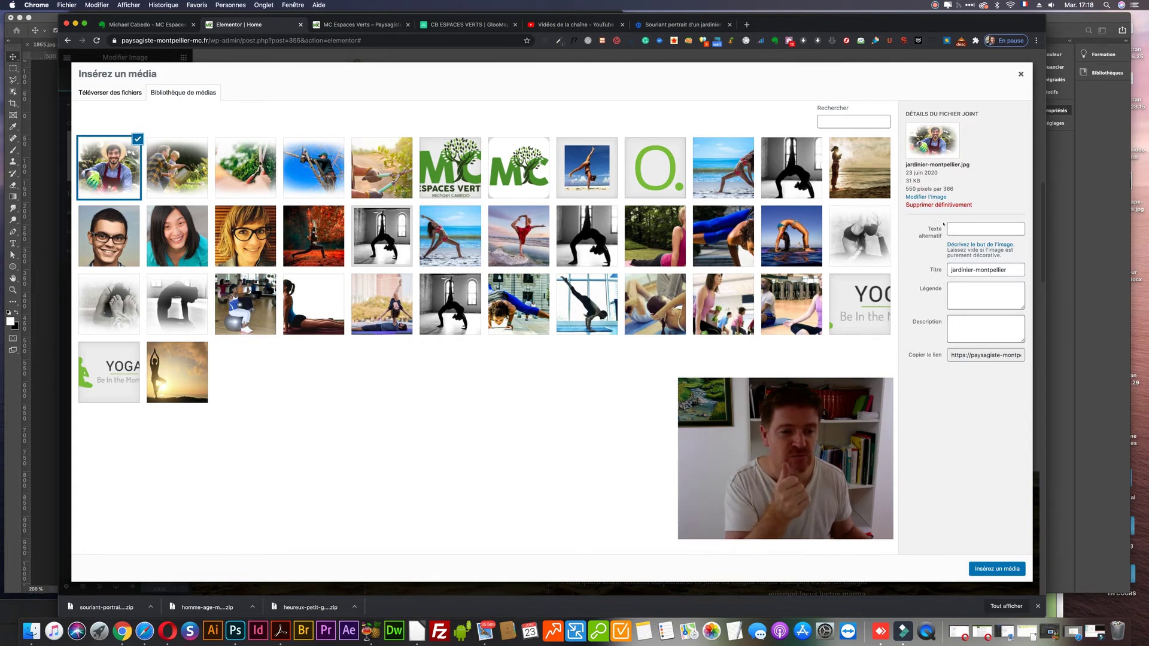
{"action": "left_click", "coordinate": [982, 229]}
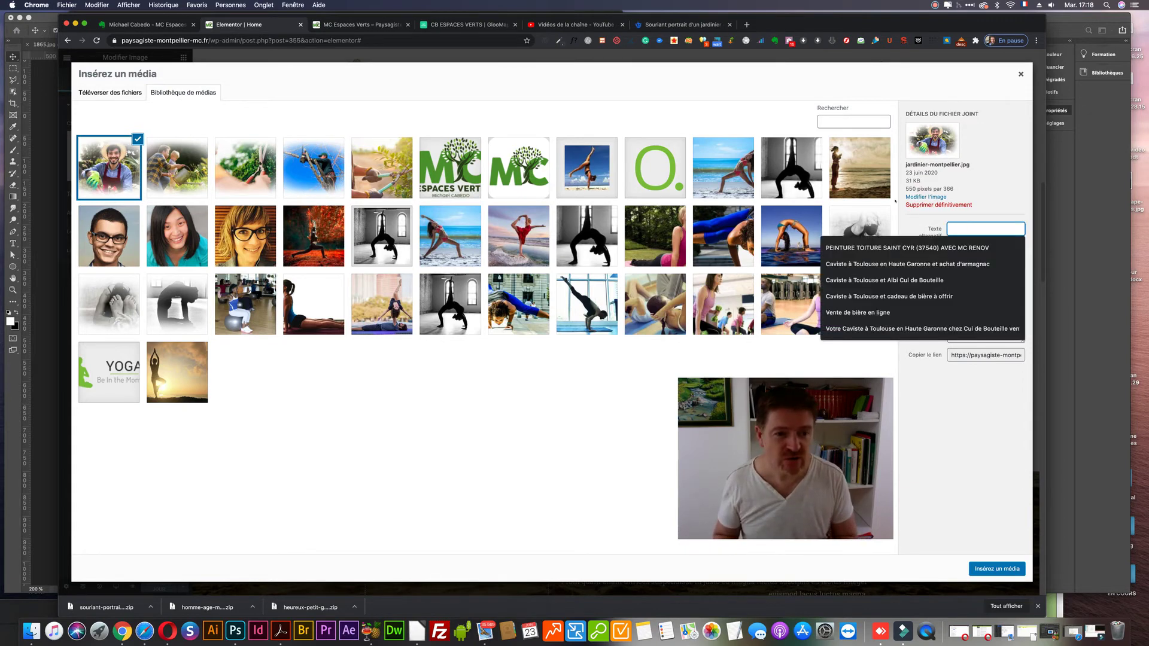
{"action": "type", "text": "Ja"}
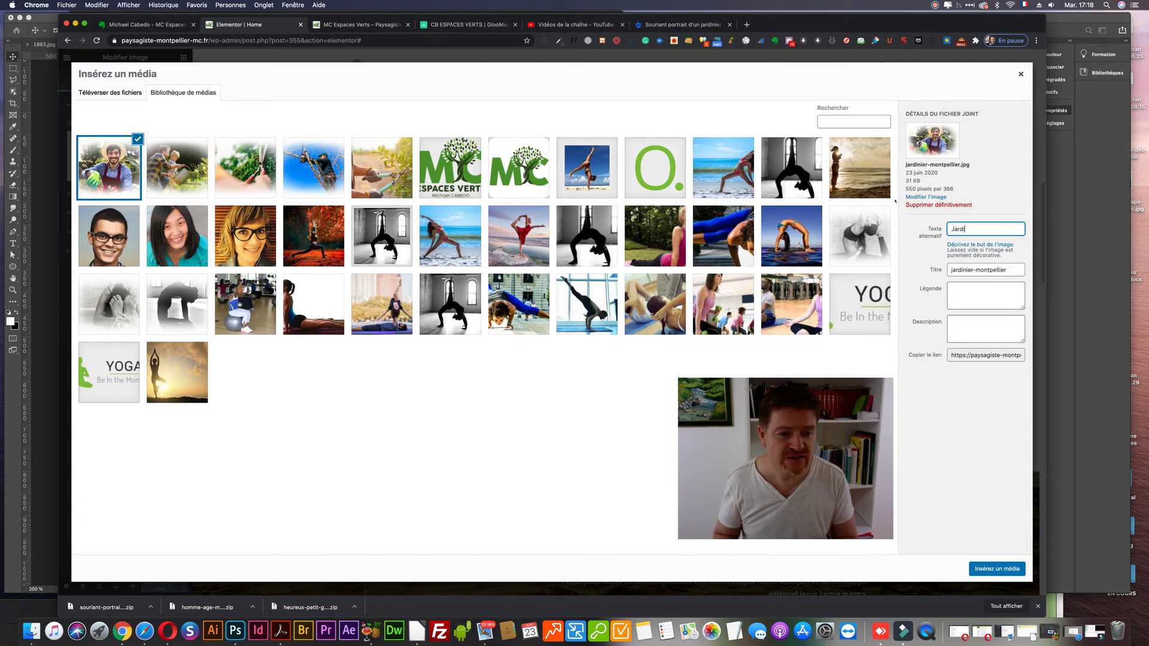
{"action": "type", "text": "r d"}
{"action": "key", "text": "BackSpace"}
{"action": "type", "text": "à Montpellier ae"}
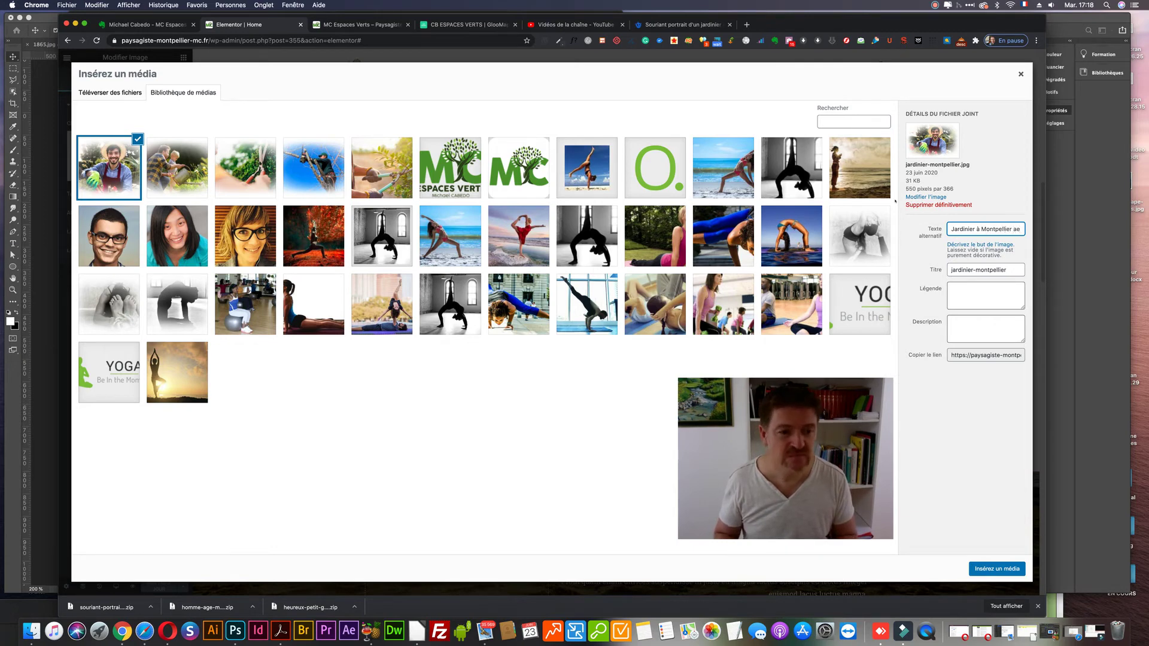
{"action": "type", "text": "hez MC Es"}
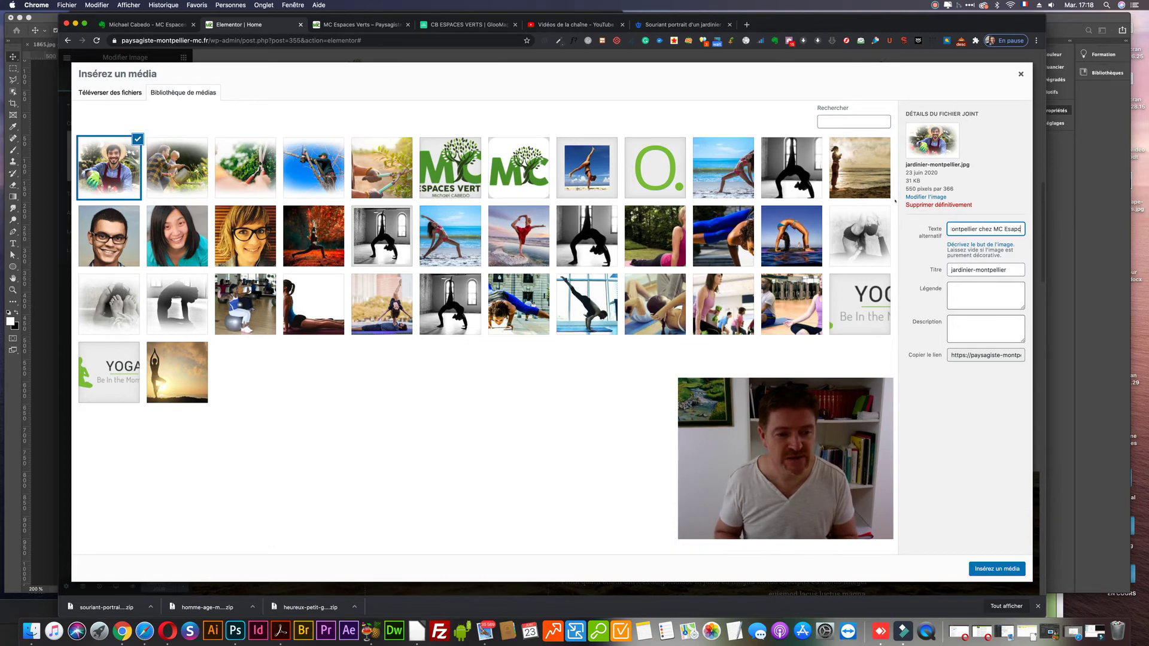
{"action": "type", "text": "paces Verts"}
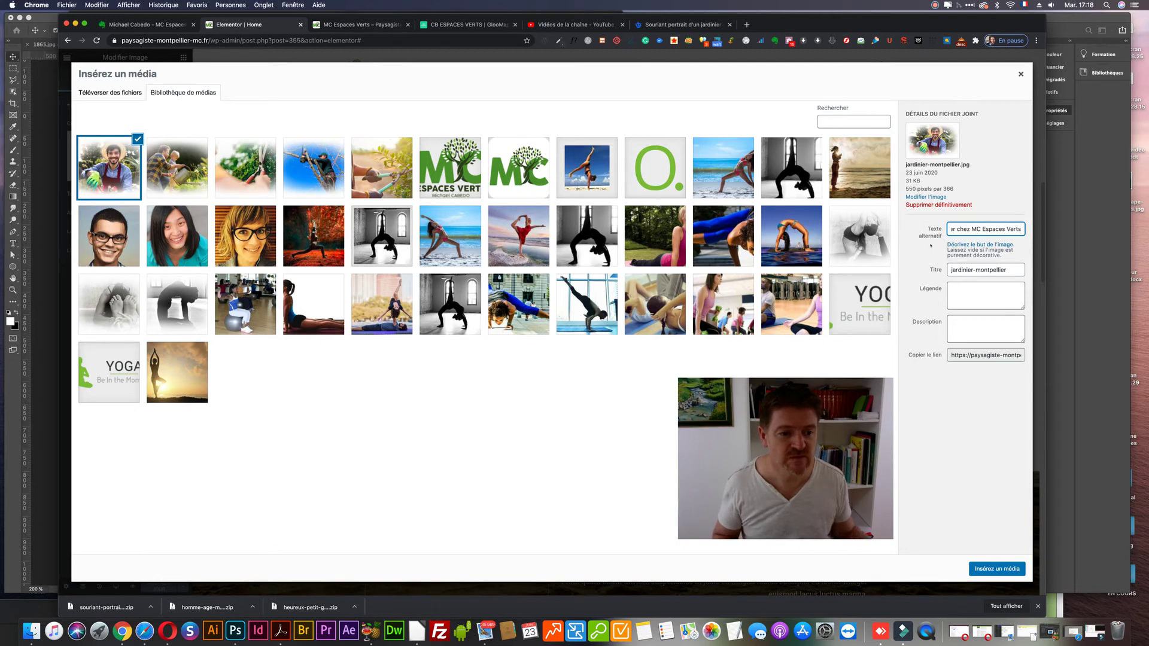
- Edit the image title to a capitalised Montpellier title ending in 'MC Espaces Verts'
{"action": "key", "text": "Tab"}
{"action": "key", "text": "BackSpace"}
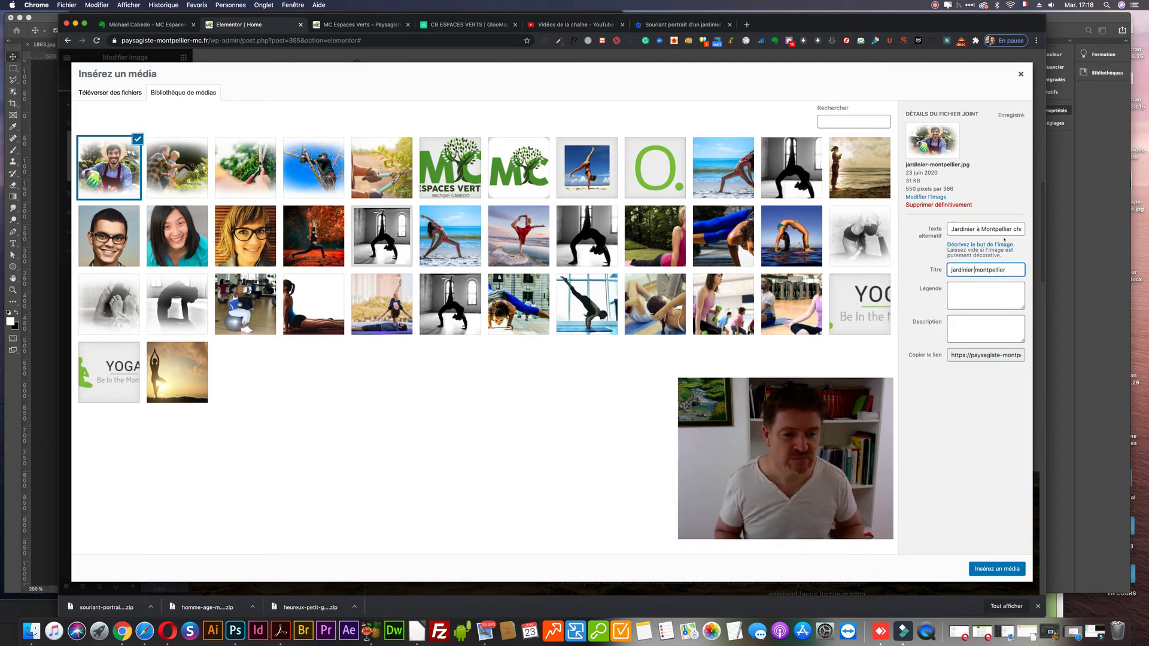
{"action": "key", "text": "shift+Right"}
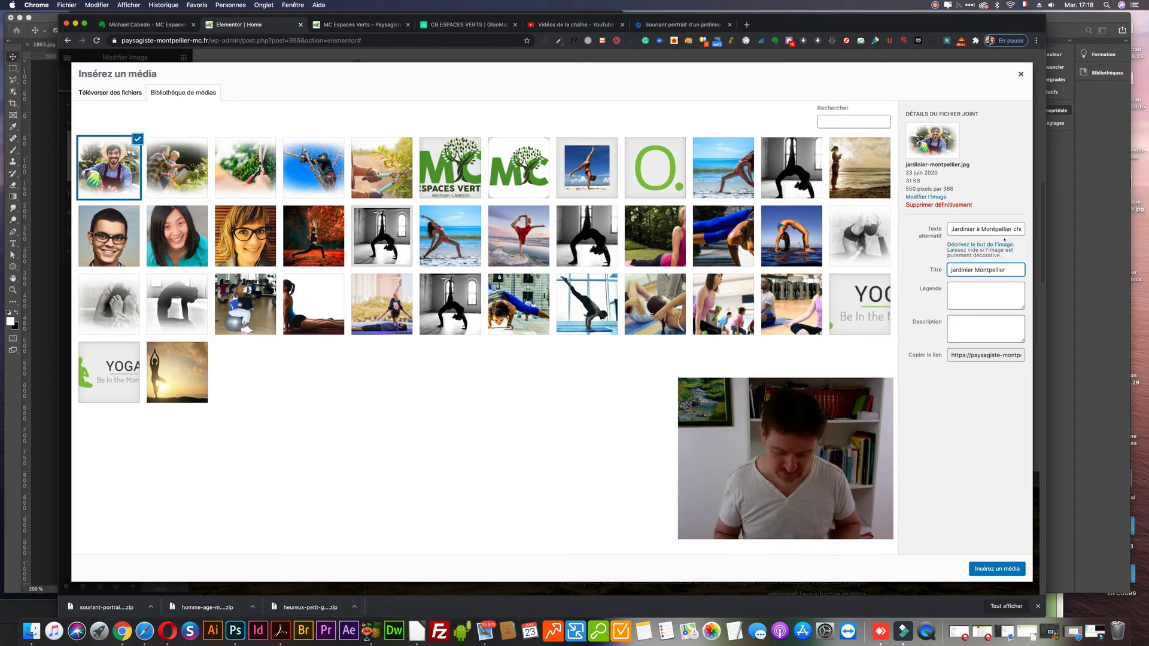
{"action": "key", "text": "shift+Right"}
{"action": "type", "text": "J"}
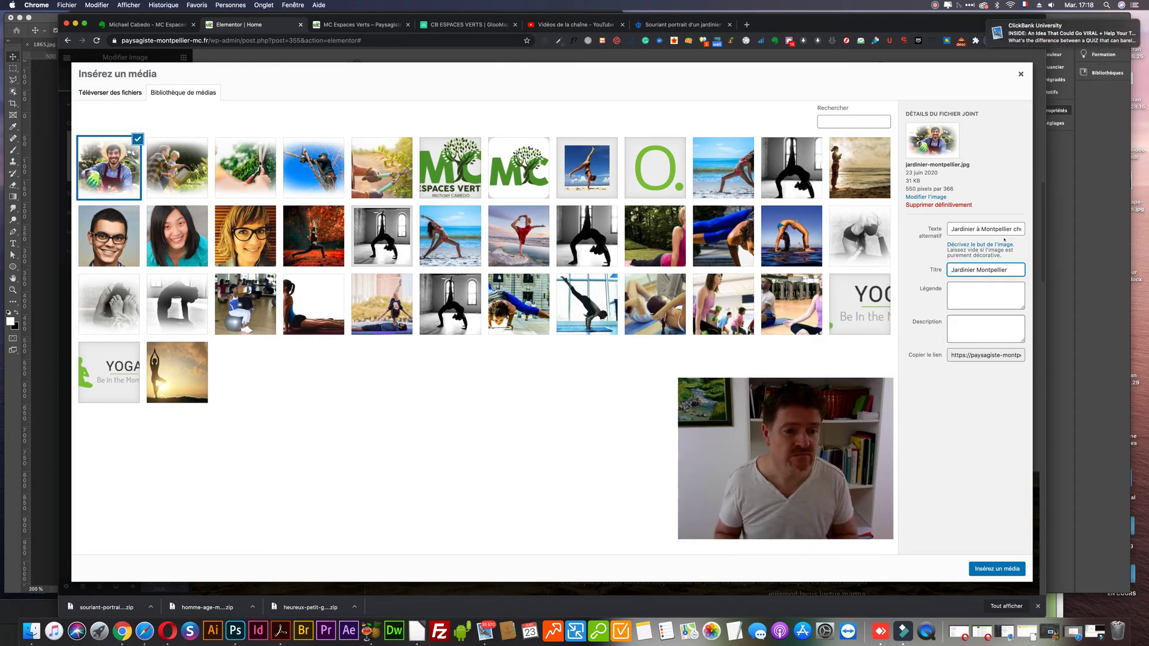
{"action": "type", "text": "MC Espaces Verts"}
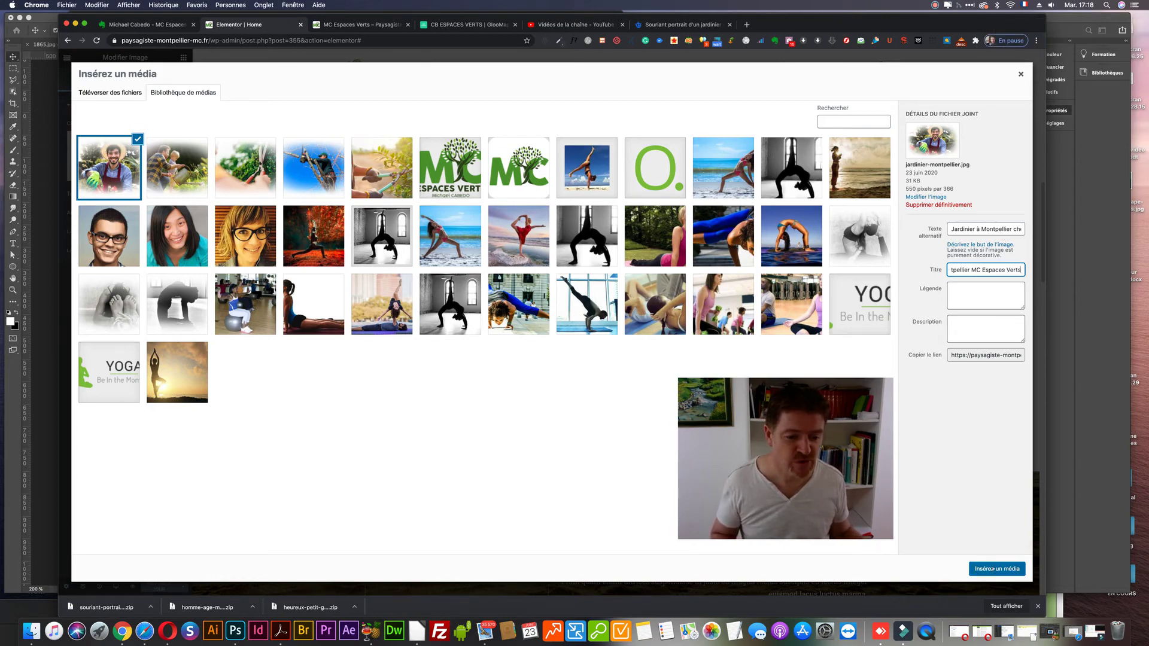
- Insert the photo into the Jardinier à Montpellier column, check the page, then return to Photoshop
{"action": "left_click", "coordinate": [994, 570]}
{"action": "scroll", "coordinate": [858, 209], "scroll_direction": "down", "scroll_amount": 1}
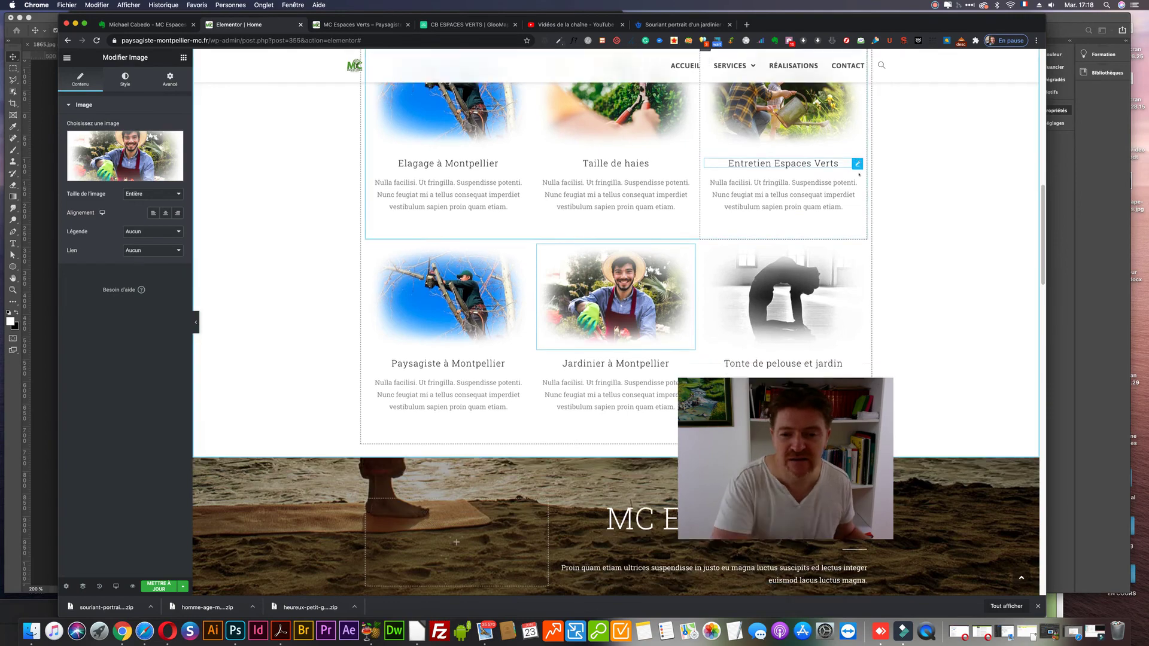
{"action": "scroll", "coordinate": [858, 210], "scroll_direction": "down", "scroll_amount": 2}
{"action": "scroll", "coordinate": [778, 269], "scroll_direction": "up", "scroll_amount": 5}
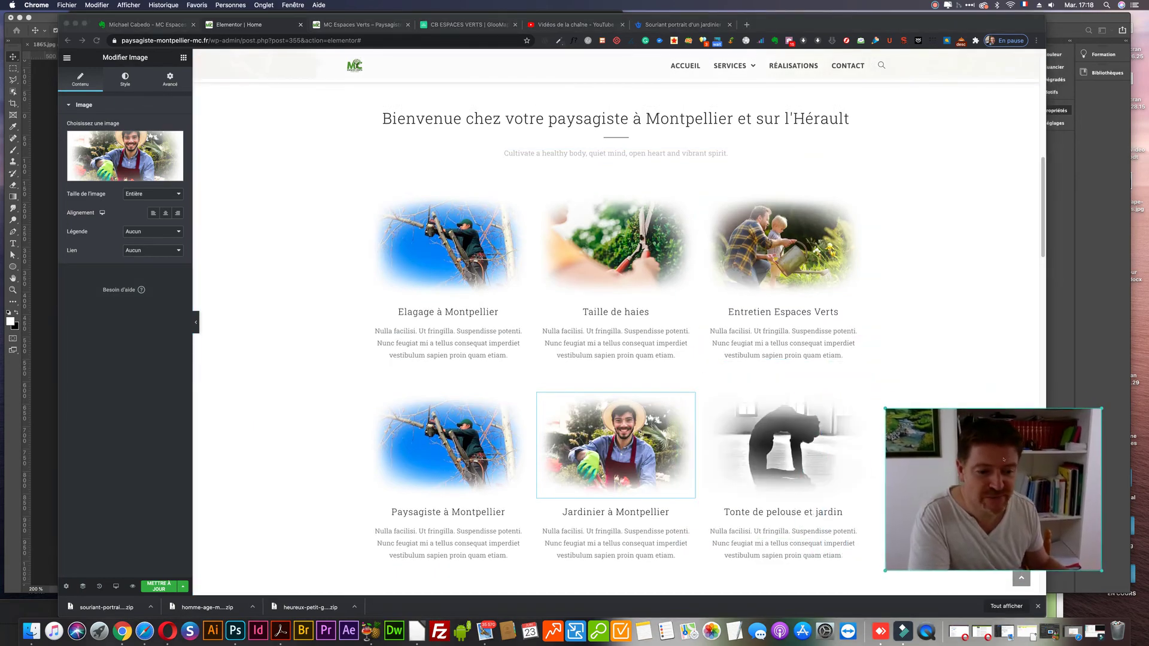
{"action": "scroll", "coordinate": [875, 273], "scroll_direction": "down", "scroll_amount": 2}
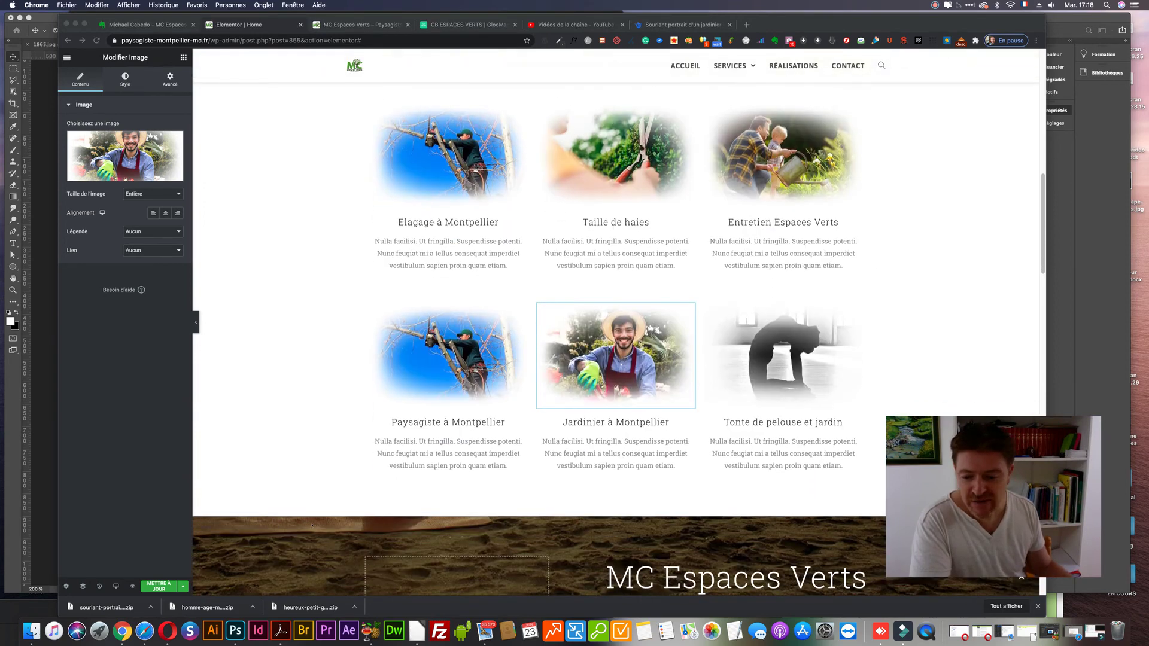
{"action": "left_click", "coordinate": [235, 631]}
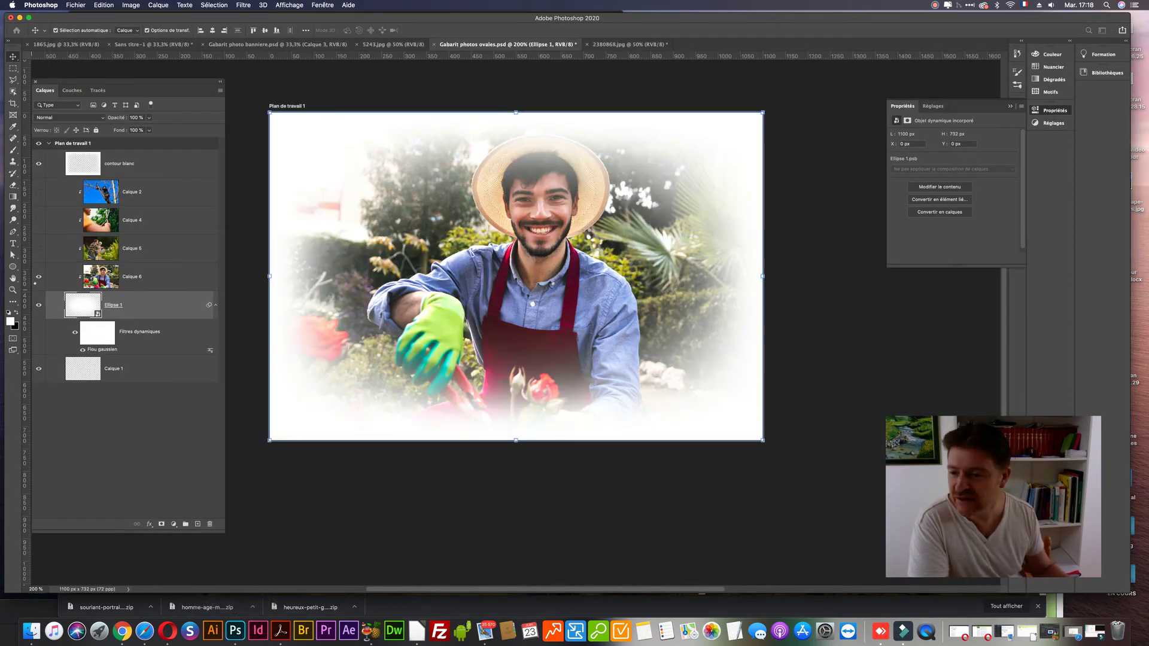
- Preview the Calque 5, 4 and 2 photos, keep the watering photo visible, and deselect Ellipse 1
{"action": "left_click", "coordinate": [38, 249]}
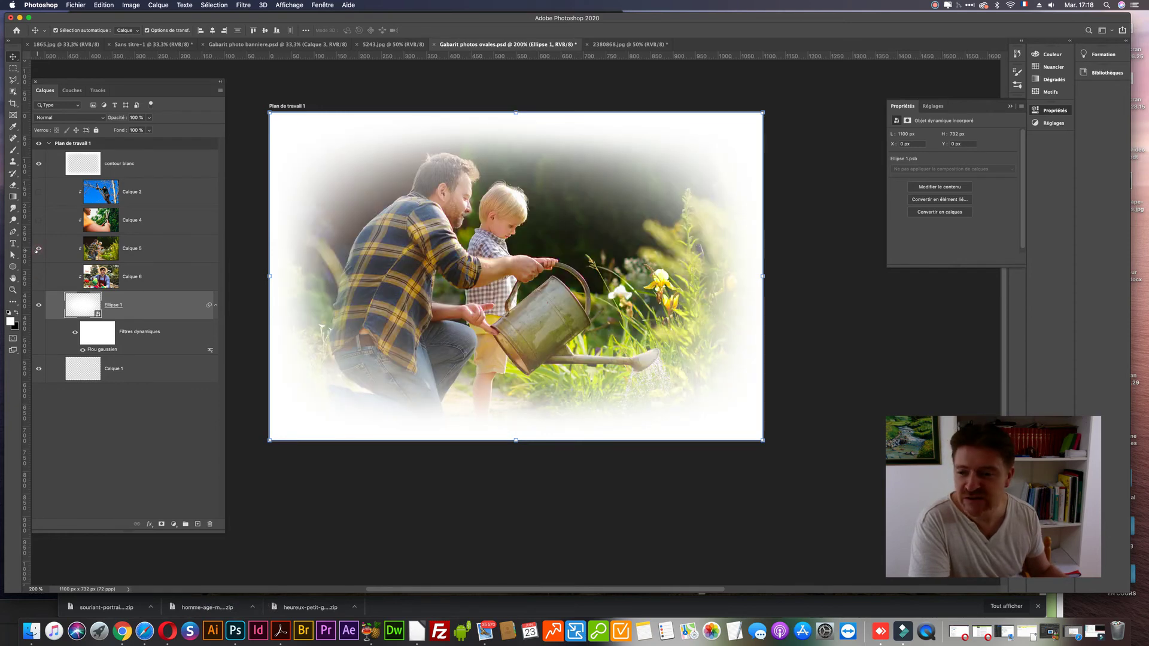
{"action": "left_click", "coordinate": [38, 221]}
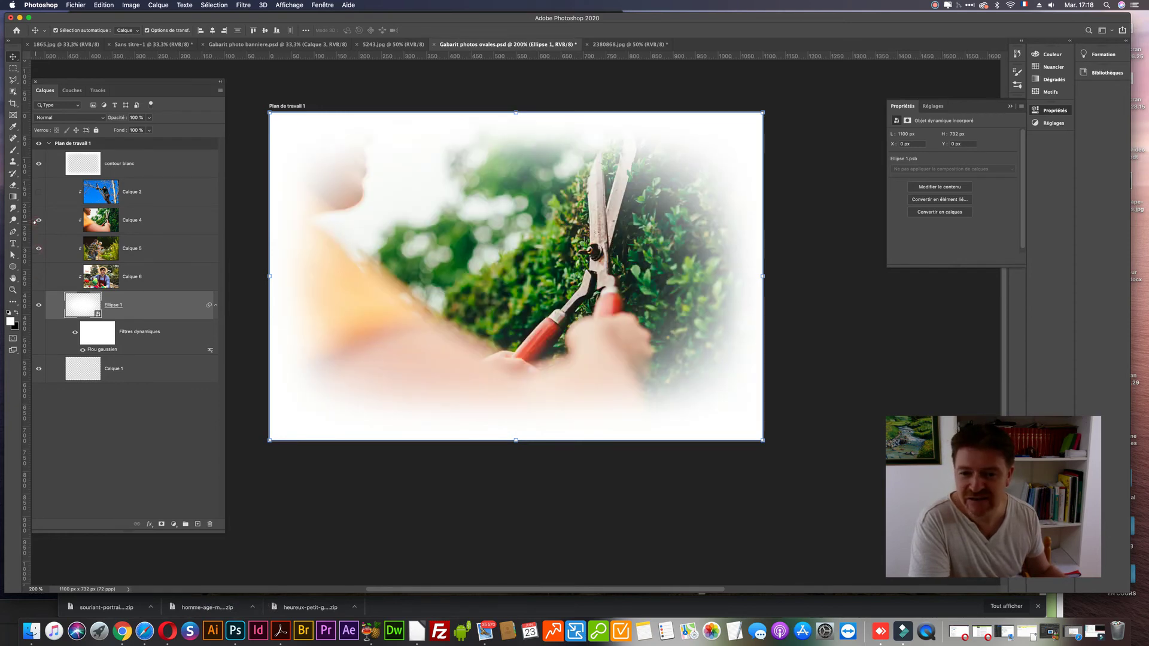
{"action": "left_click", "coordinate": [38, 193]}
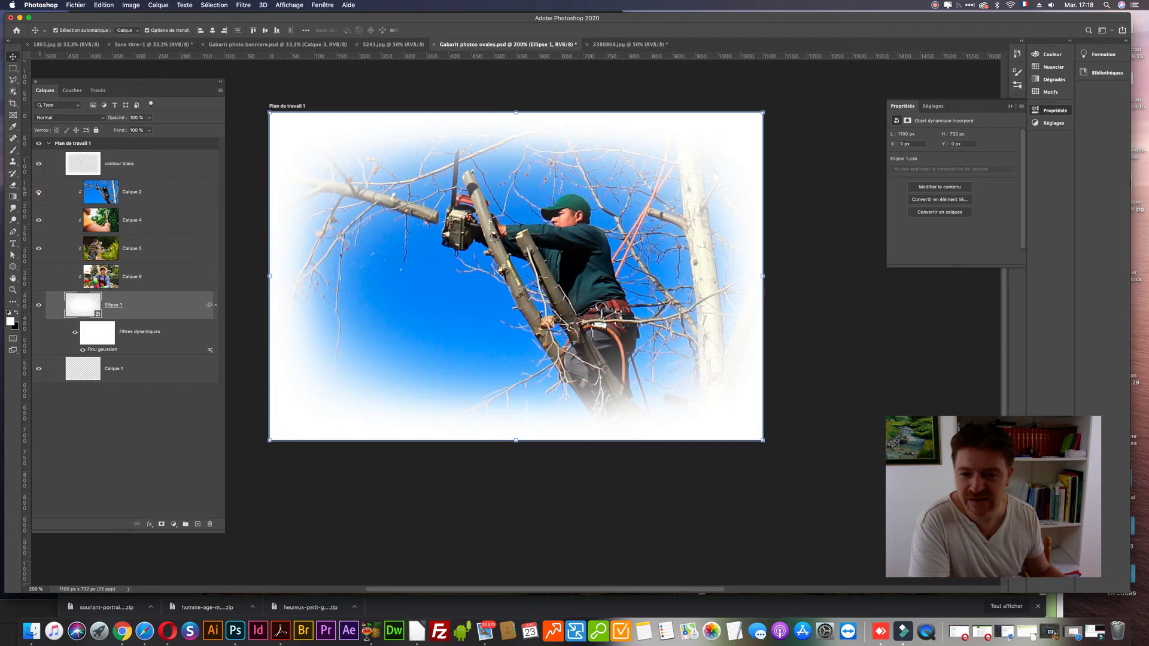
{"action": "left_click", "coordinate": [38, 193]}
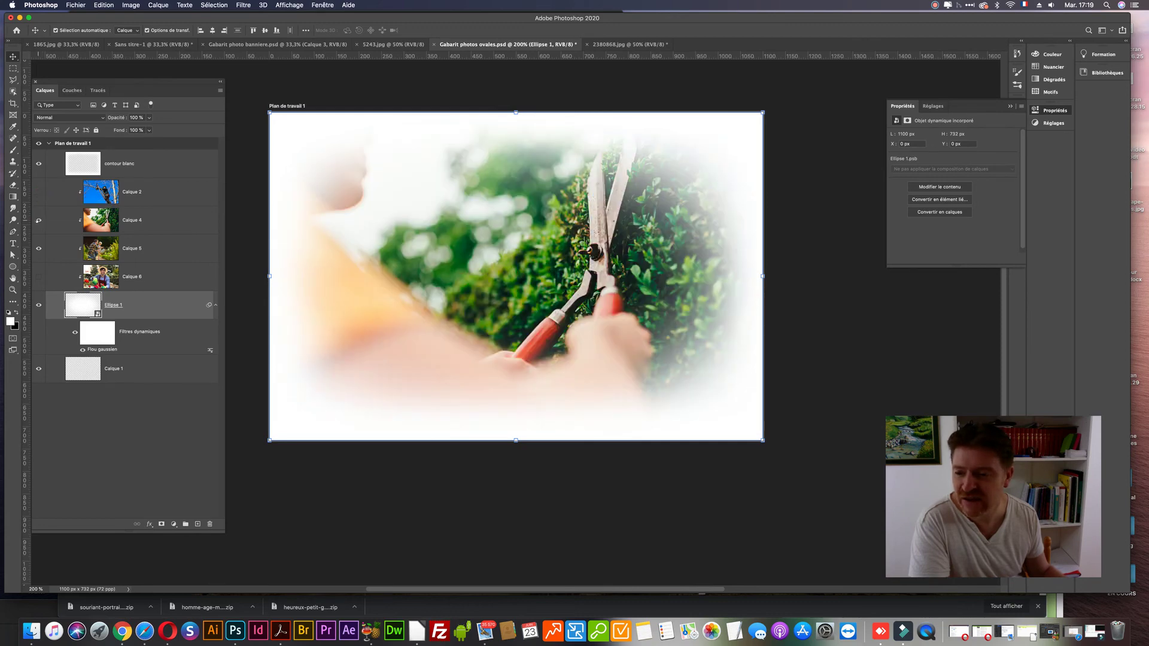
{"action": "left_click", "coordinate": [37, 221]}
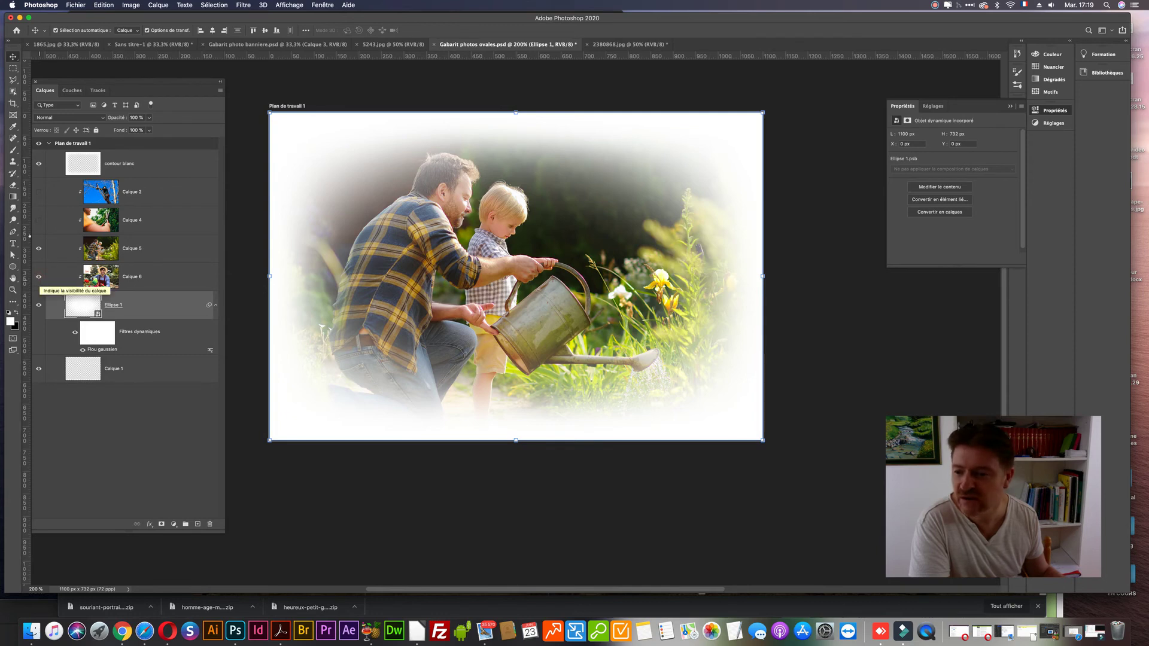
{"action": "left_click", "coordinate": [36, 248]}
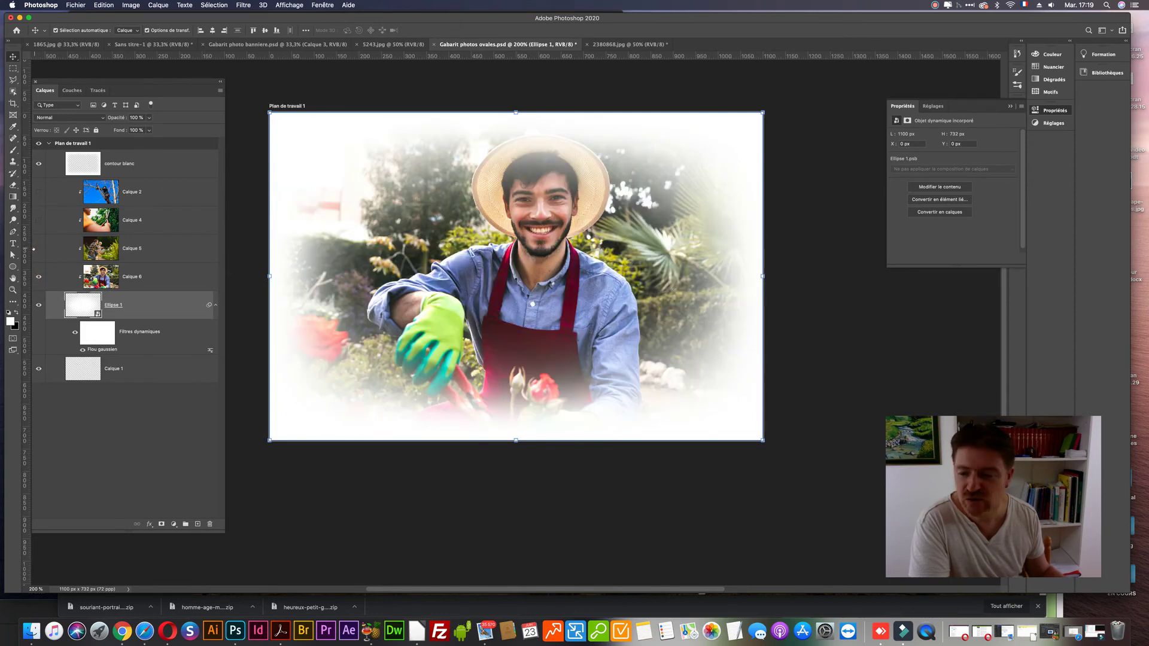
{"action": "left_click", "coordinate": [37, 249]}
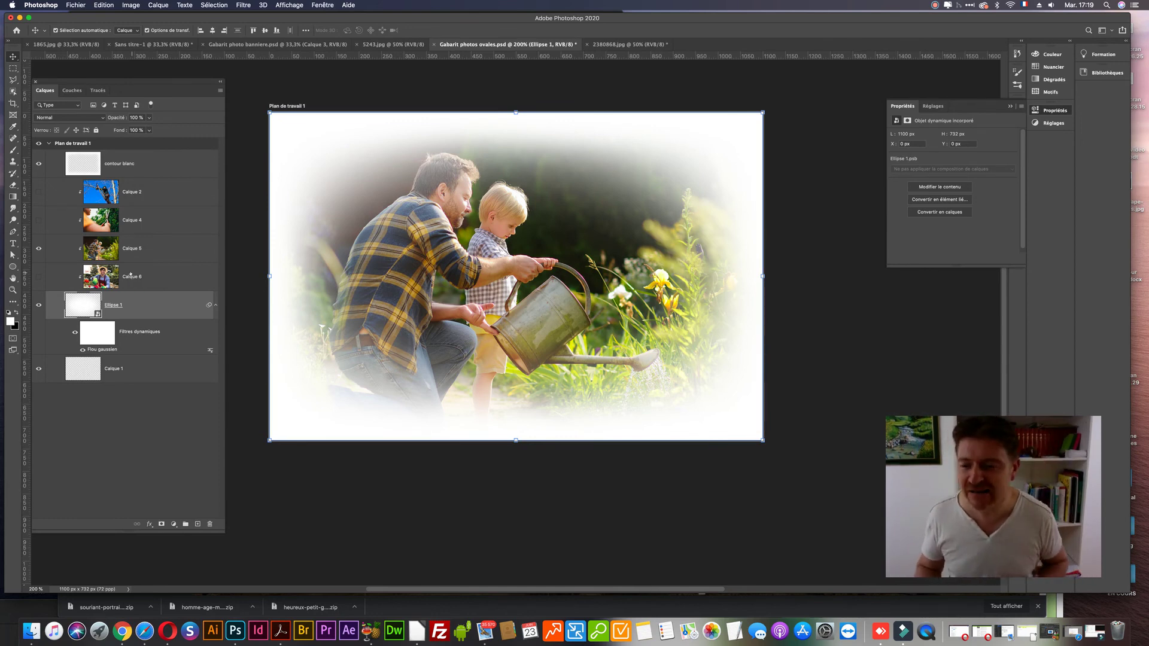
{"action": "left_click", "coordinate": [122, 415]}
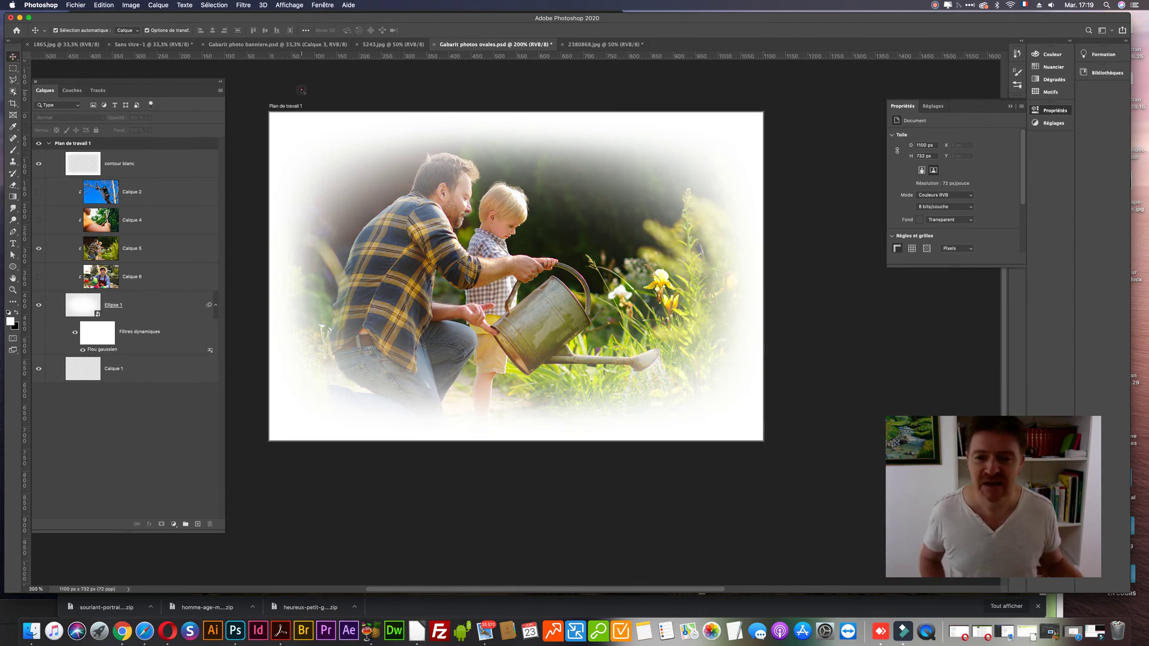
{"action": "left_click", "coordinate": [76, 4]}
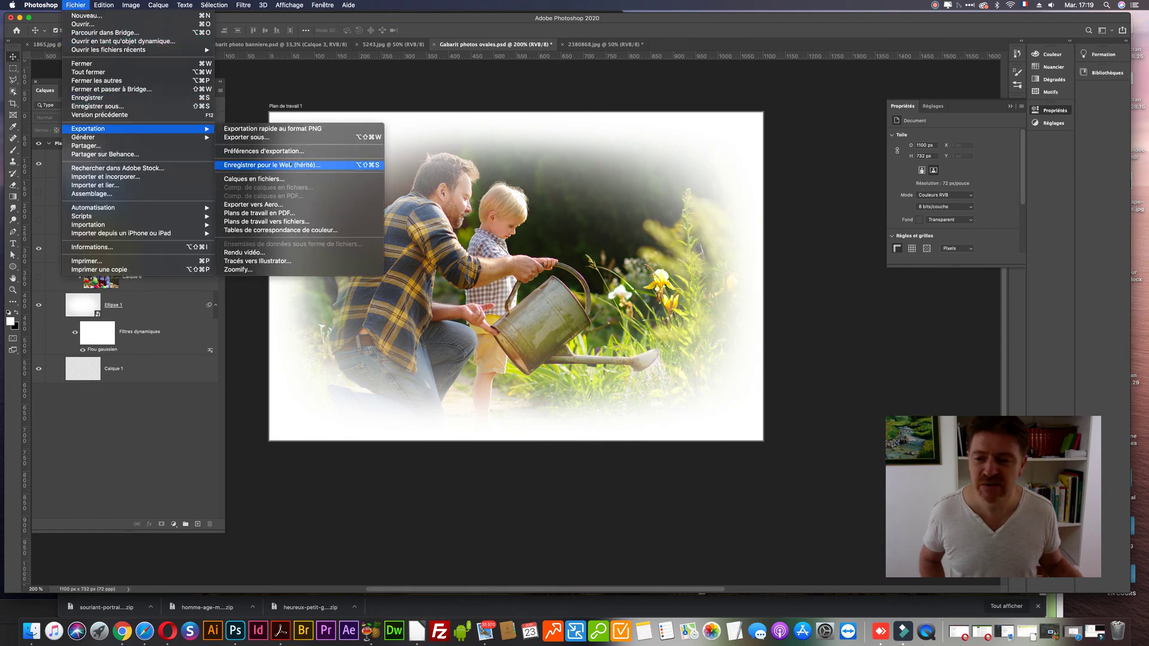
{"action": "left_click", "coordinate": [290, 165]}
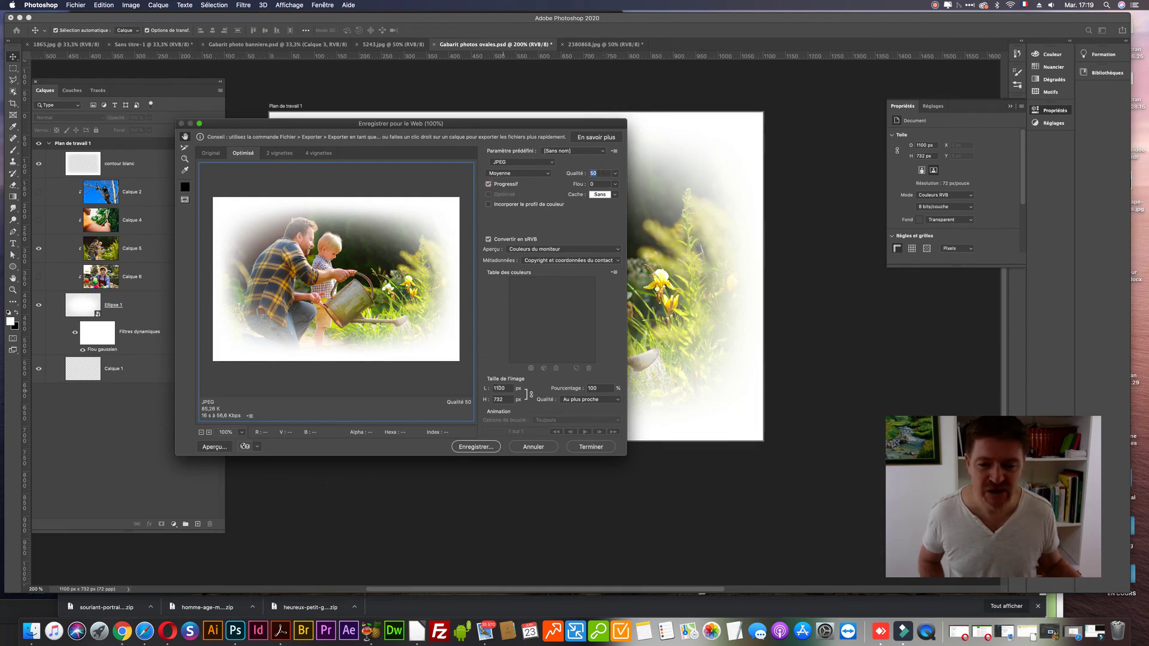
{"action": "left_click", "coordinate": [486, 387]}
{"action": "type", "text": "5500"}
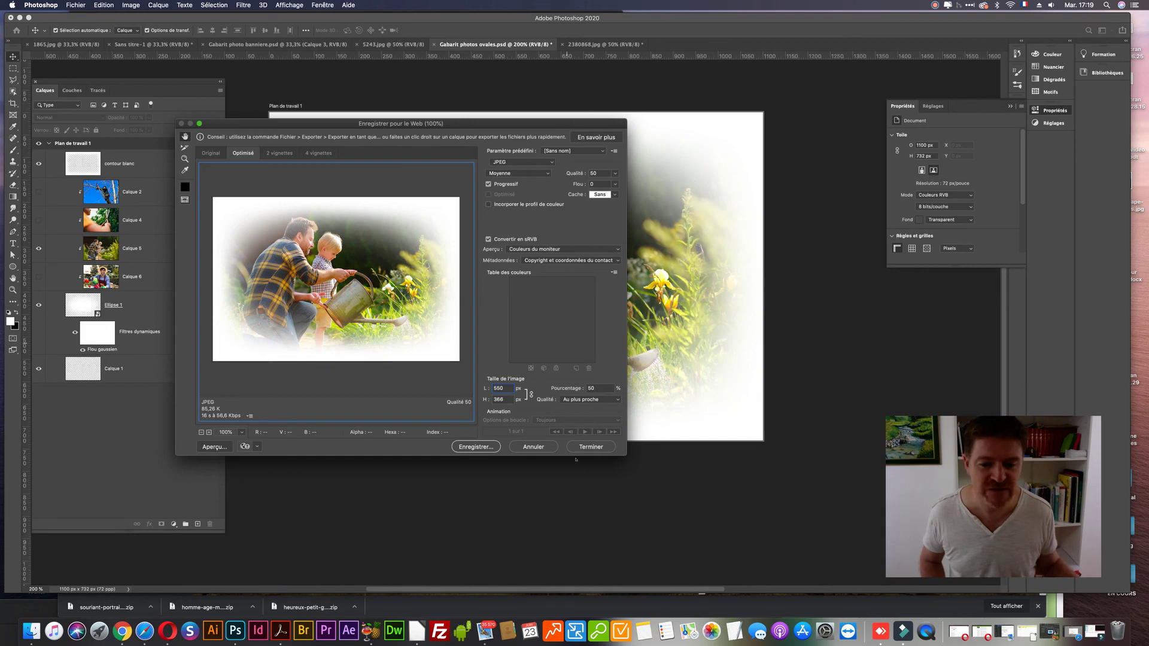
{"action": "left_click", "coordinate": [541, 448]}
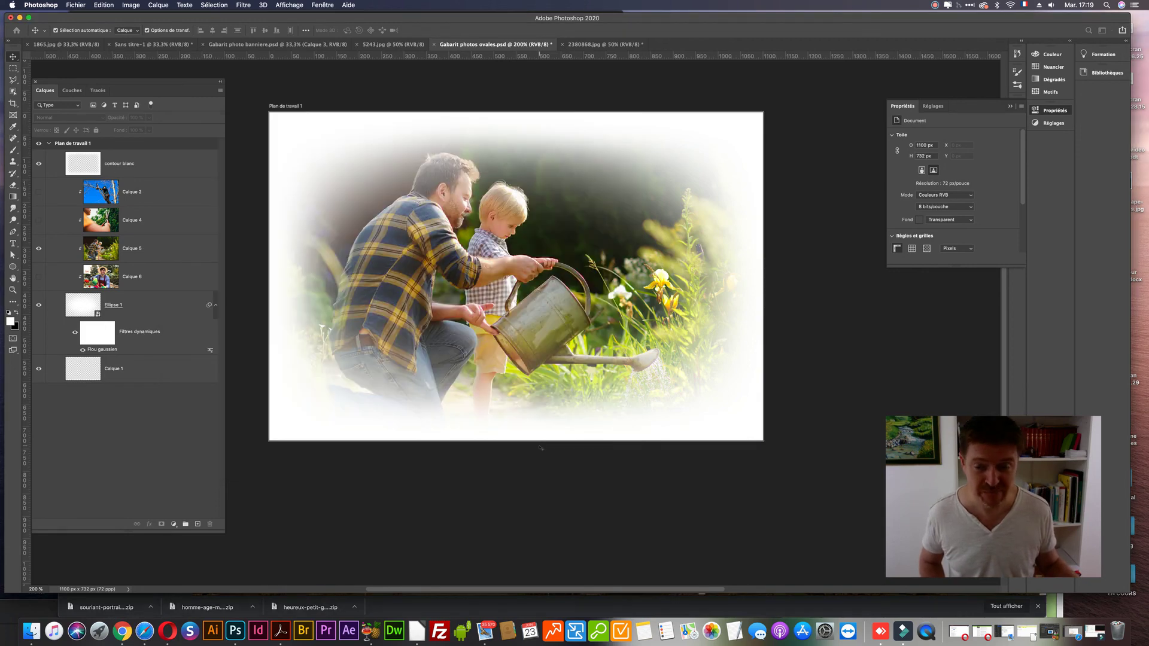